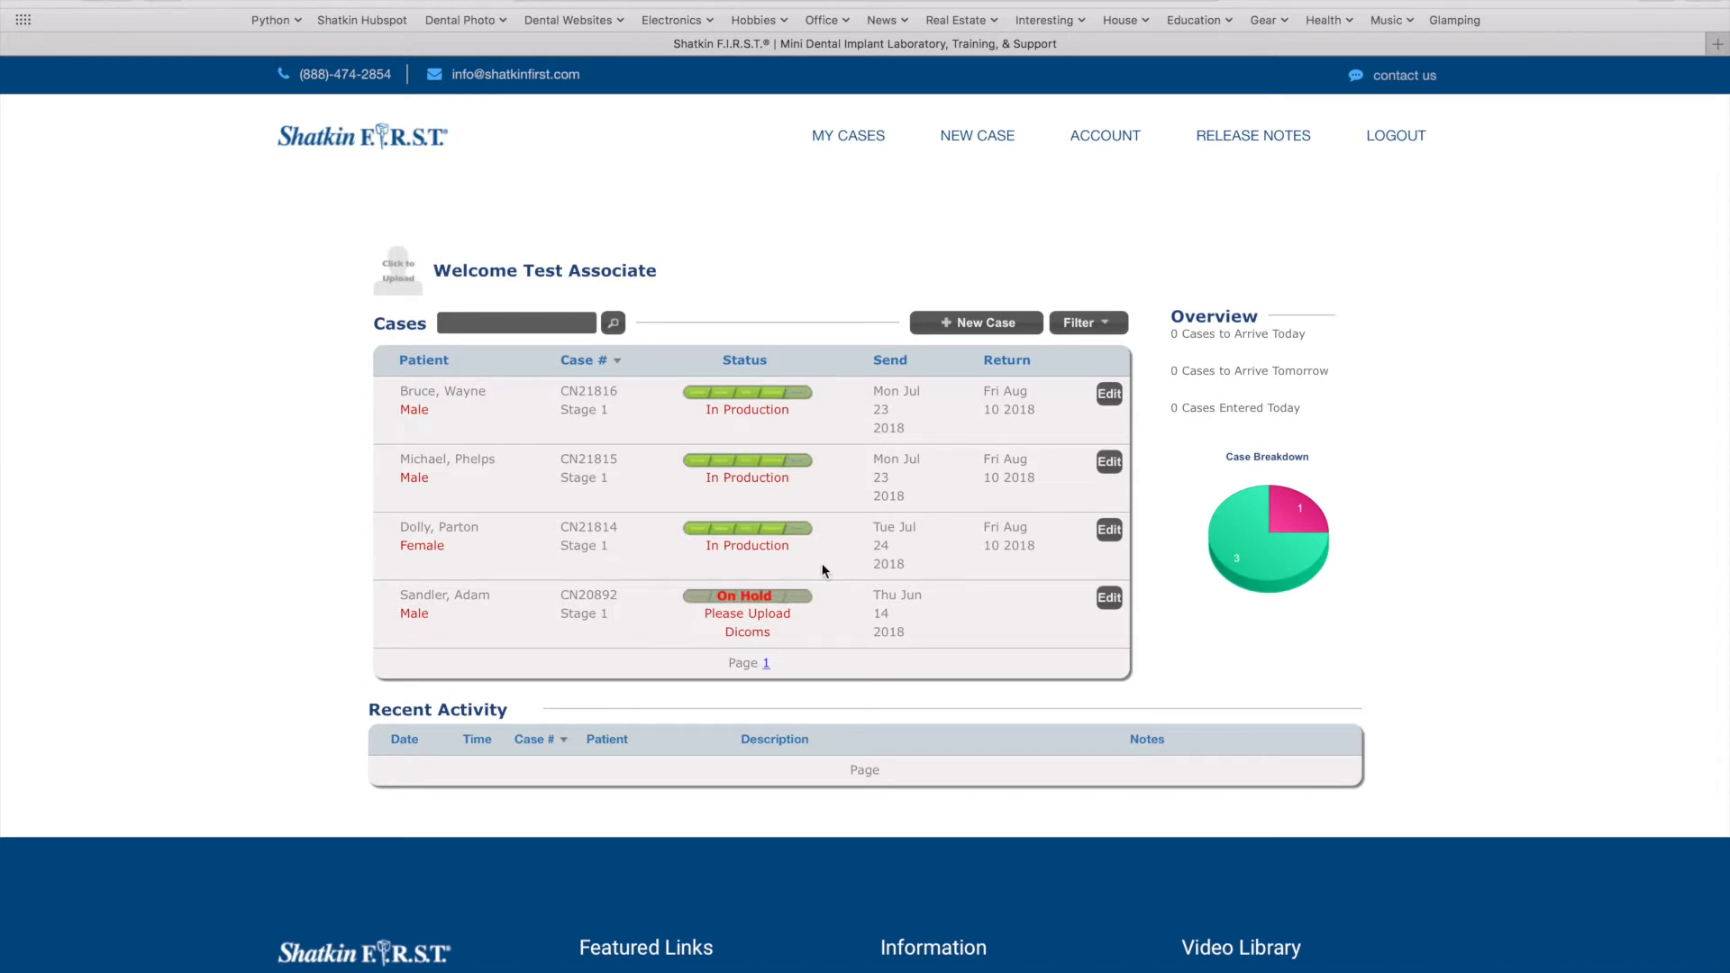
{"action": "left_click", "coordinate": [1110, 330]}
{"action": "left_click", "coordinate": [1059, 356]}
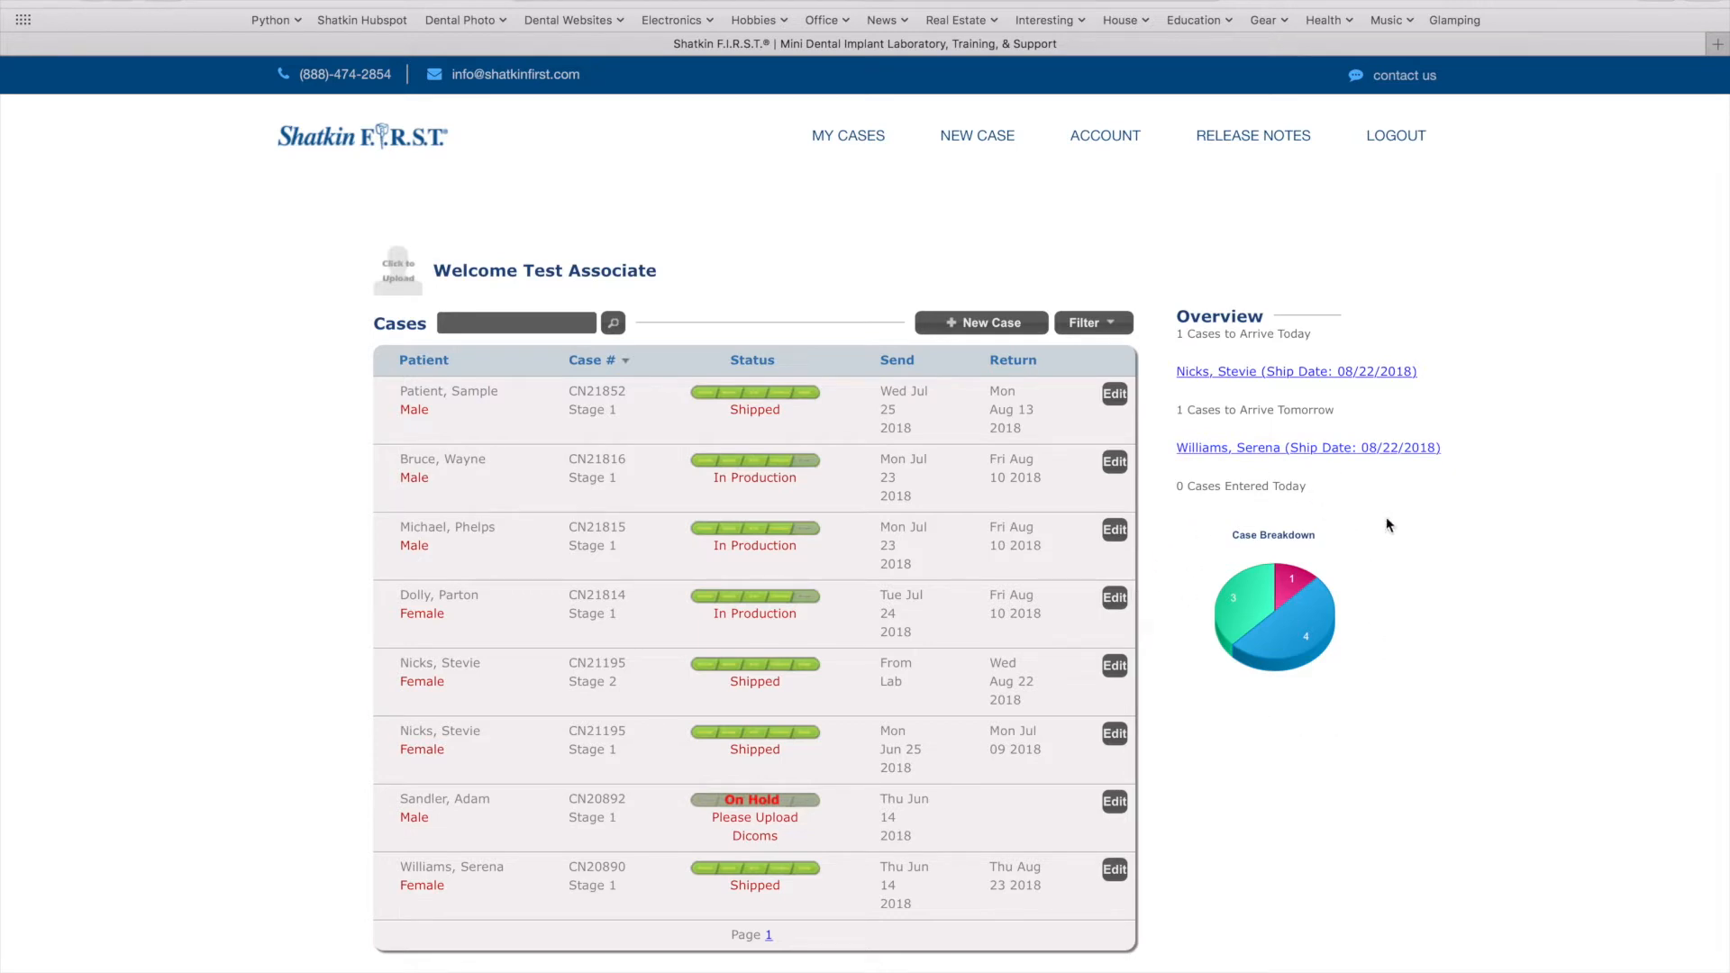
{"action": "mouse_move", "coordinate": [1241, 615]}
{"action": "mouse_move", "coordinate": [1280, 641]}
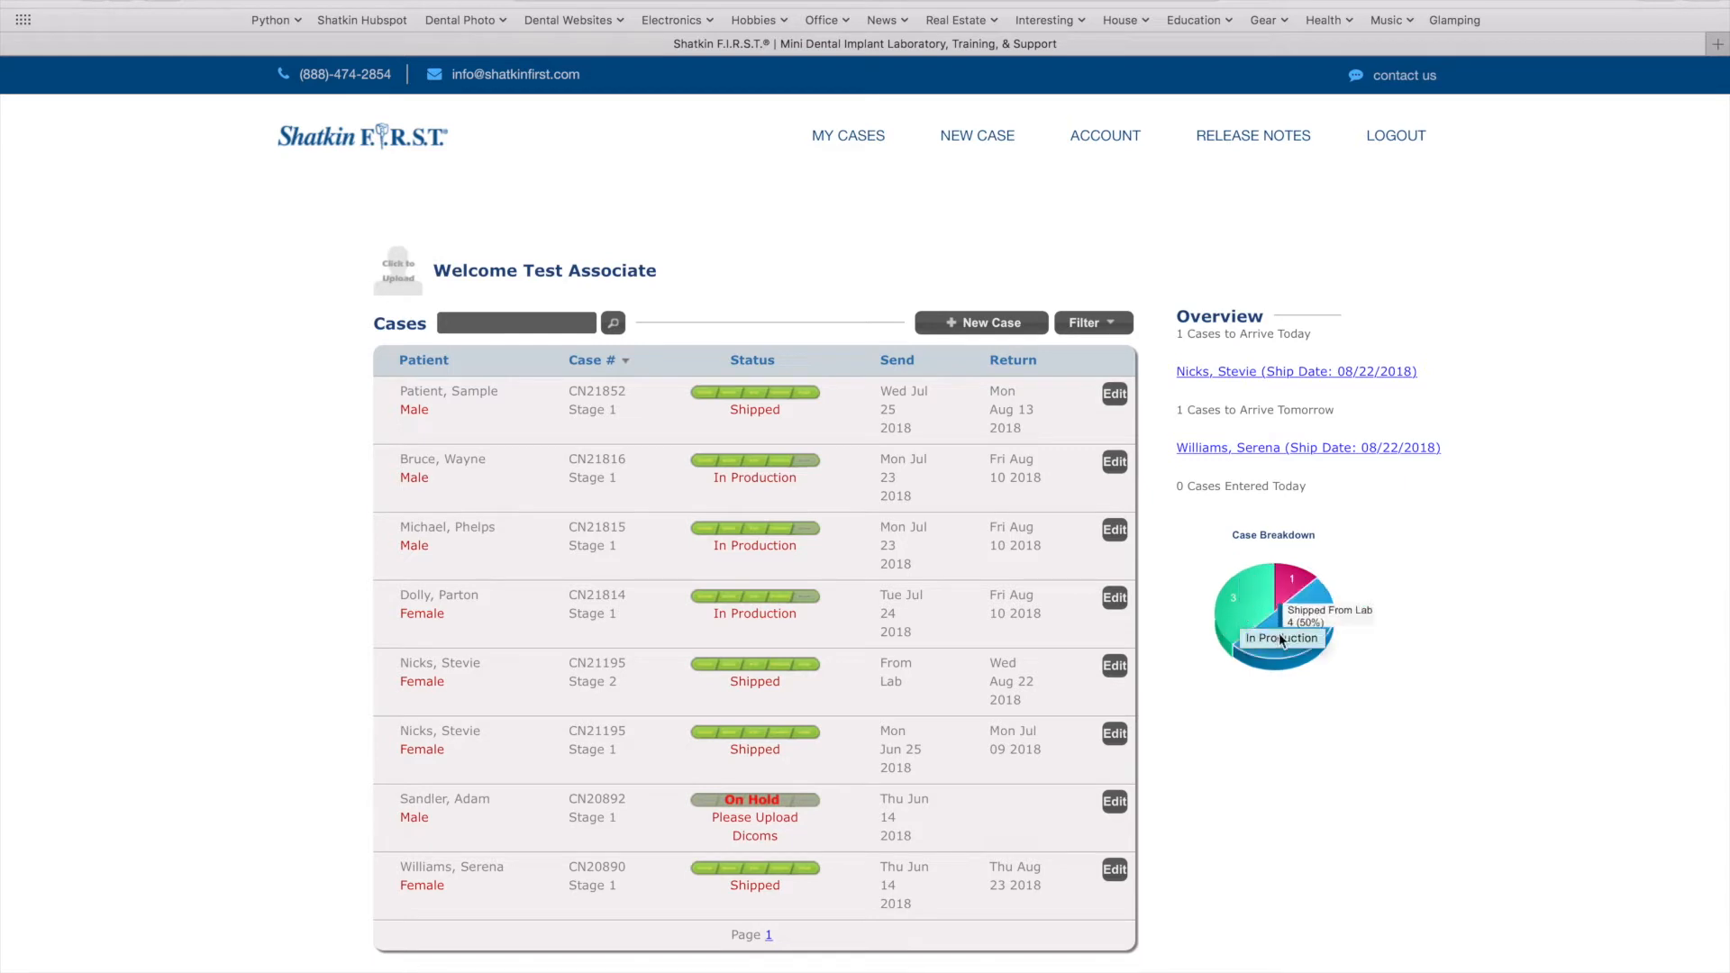
{"action": "mouse_move", "coordinate": [1292, 582]}
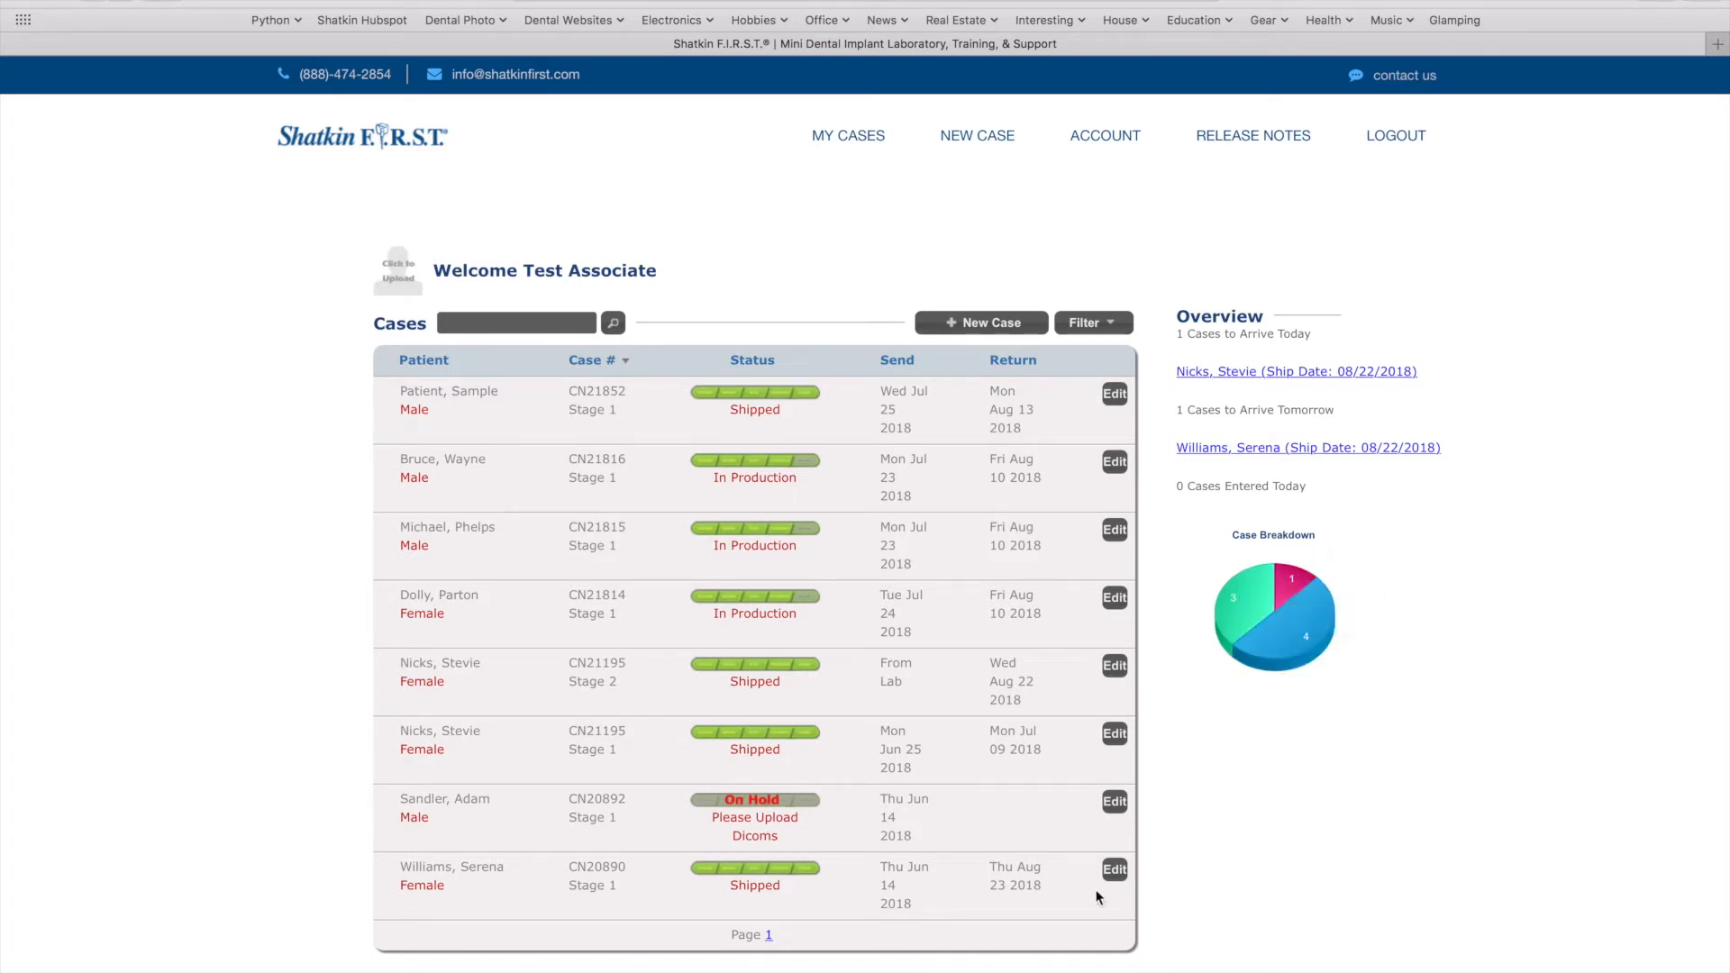
{"action": "left_click", "coordinate": [1236, 379]}
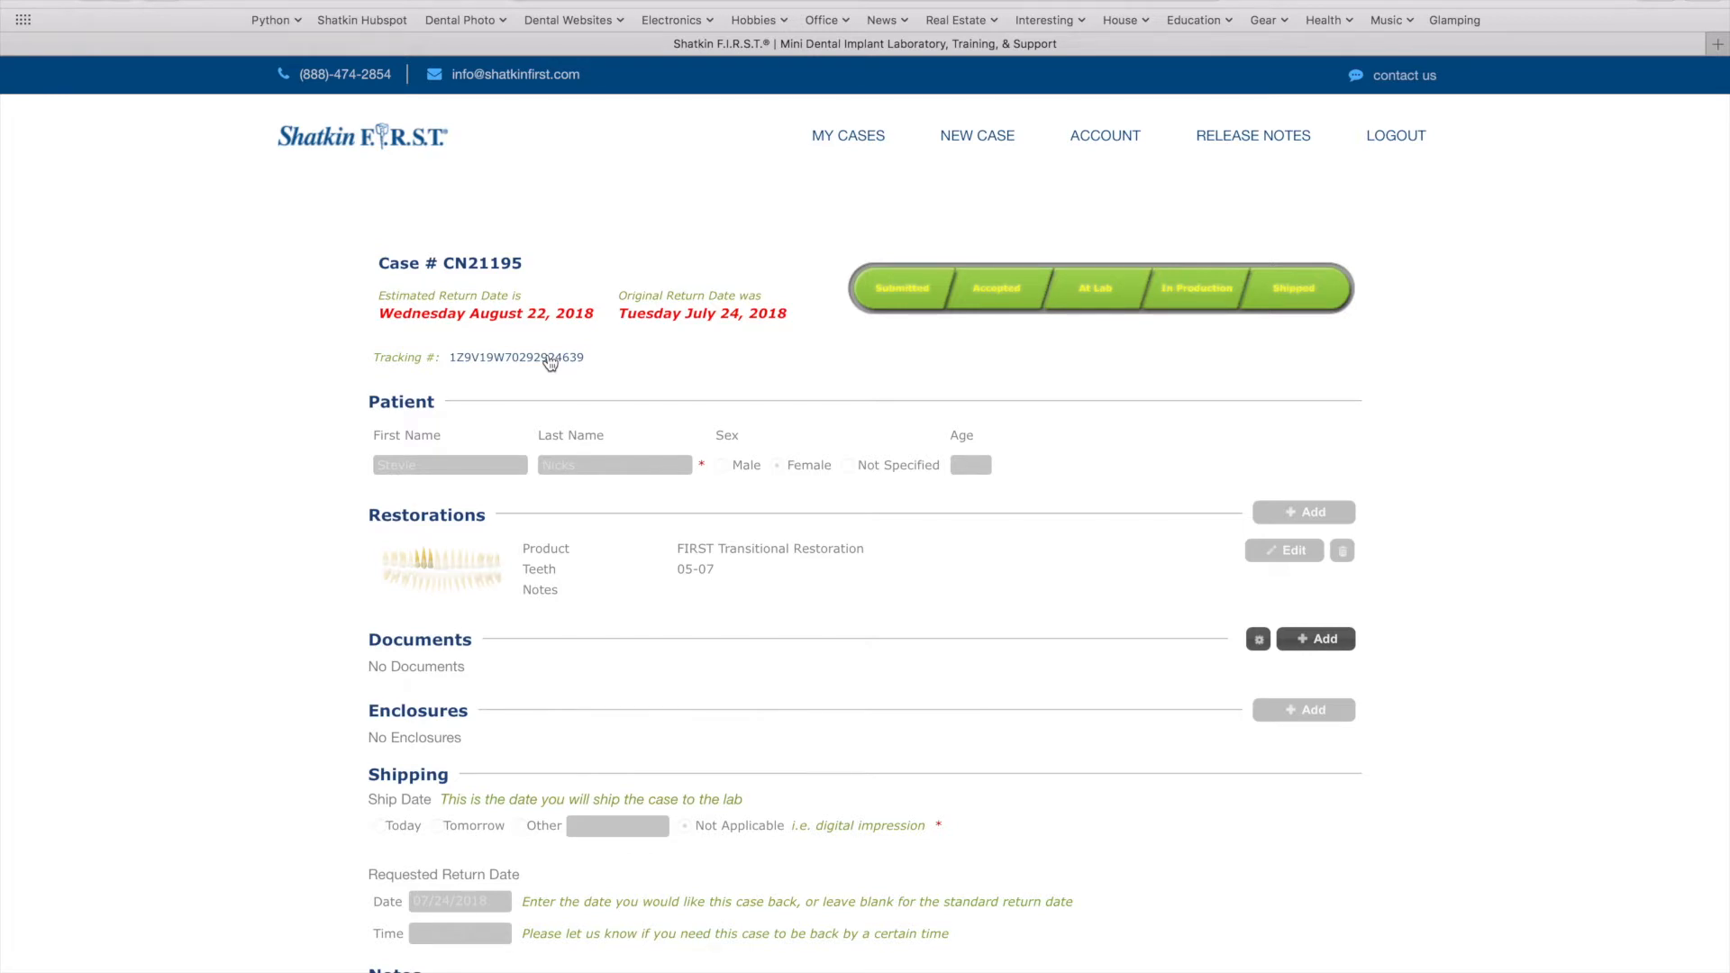
Return to the My Cases dashboard showing the four cases
{"action": "left_click", "coordinate": [854, 144]}
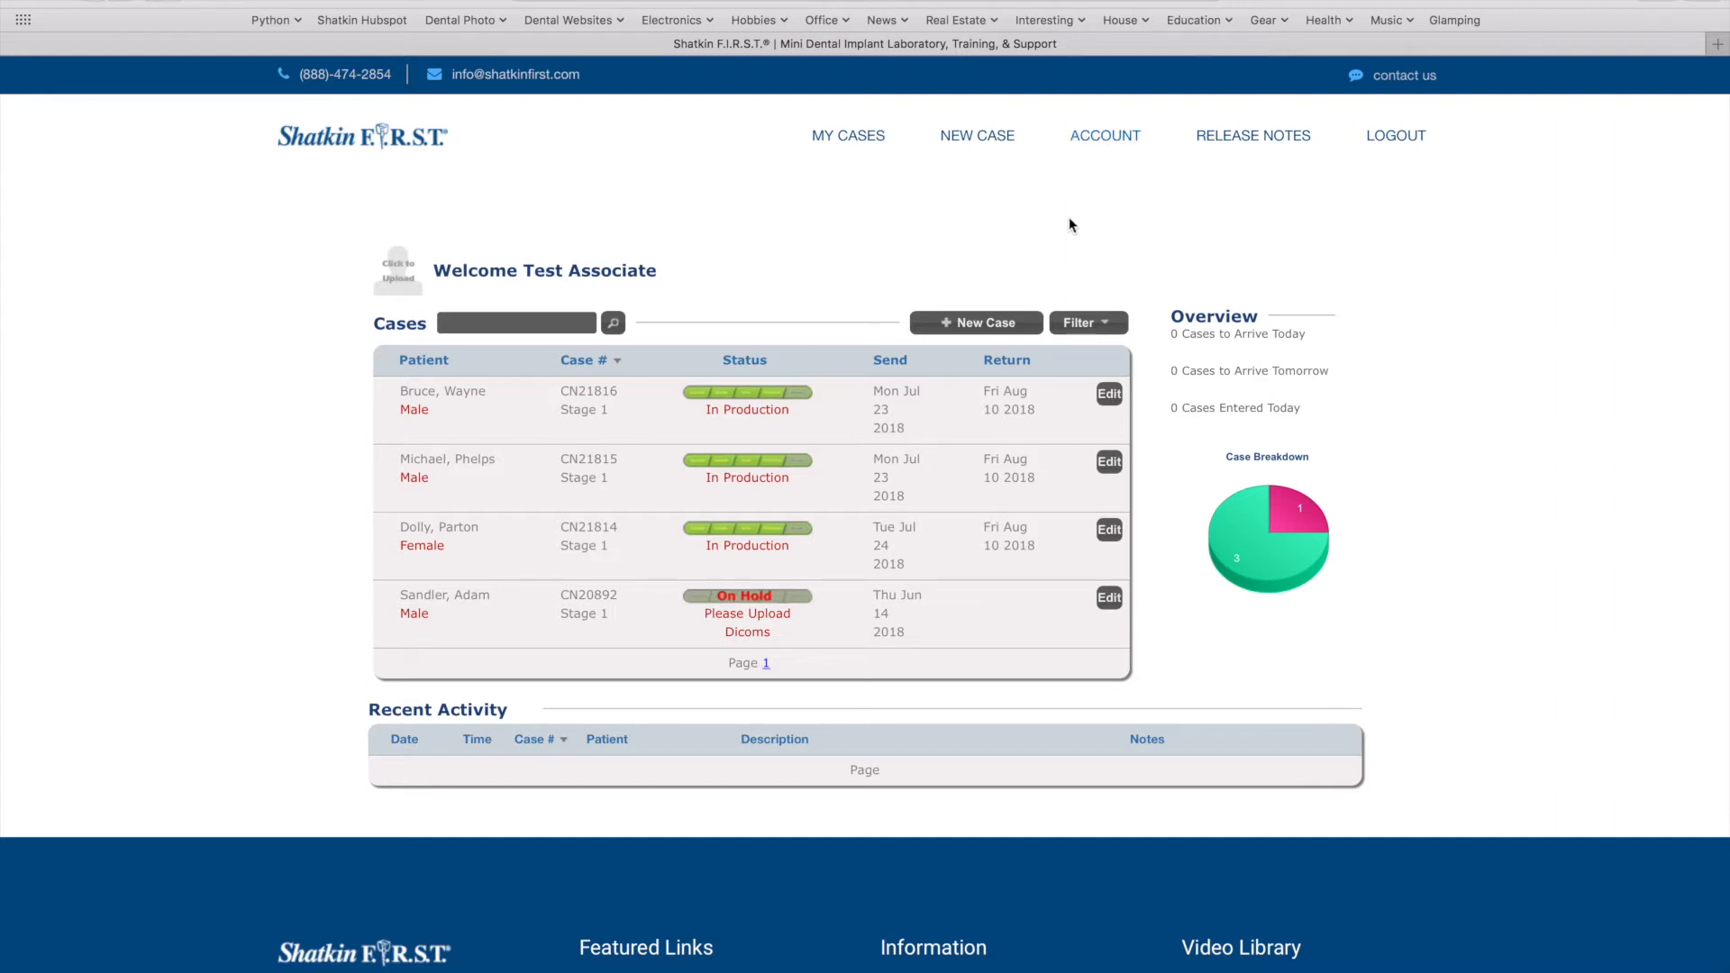
Open a New Case form and enter the placeholder patient's first and last name
{"action": "left_click", "coordinate": [986, 326]}
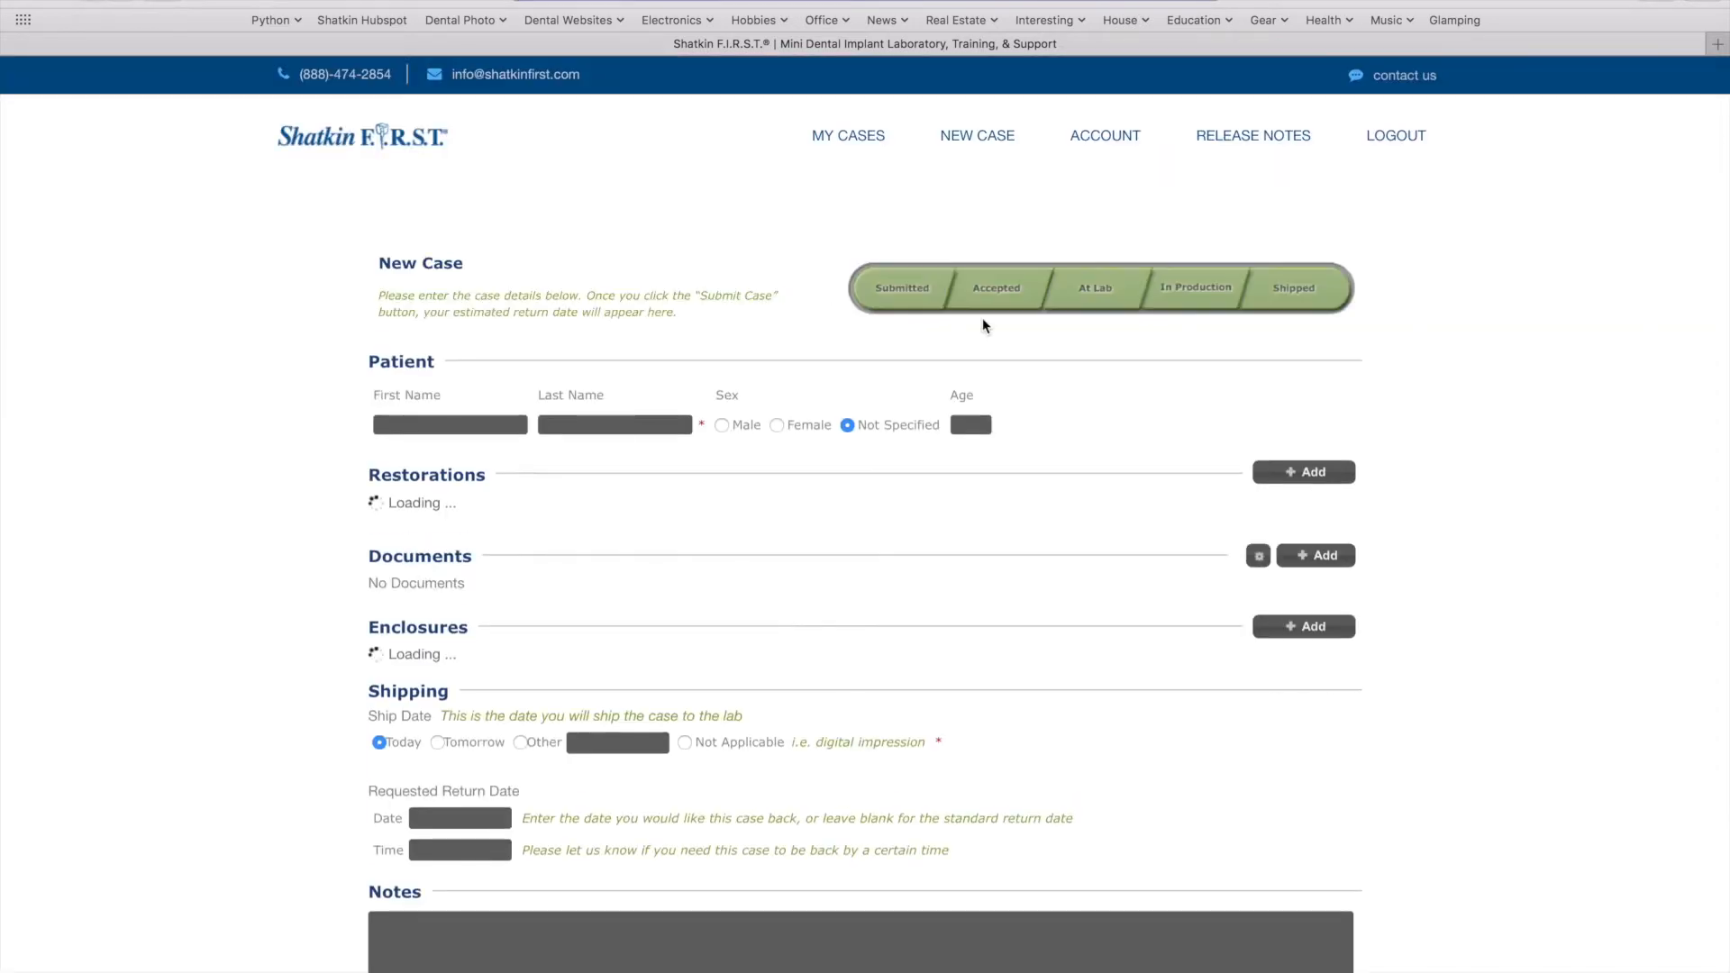
{"action": "left_click", "coordinate": [445, 430]}
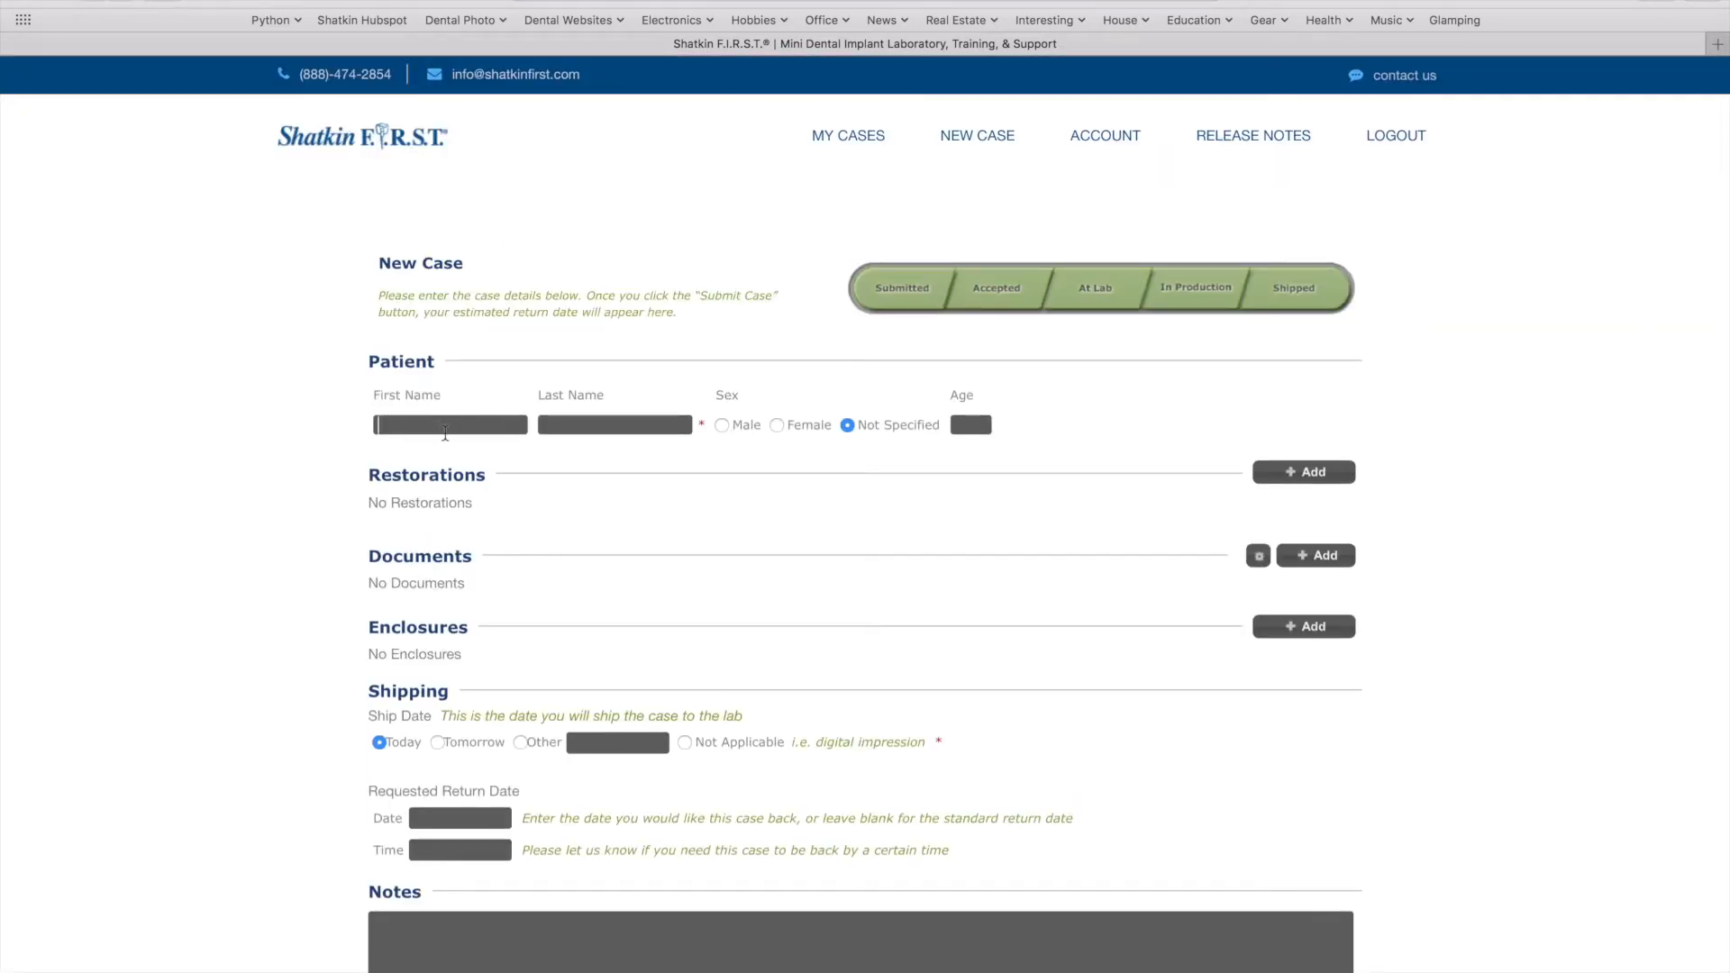
{"action": "type", "text": "Sm"}
{"action": "key", "text": "BackSpace"}
{"action": "type", "text": "ample"}
{"action": "key", "text": "Tab"}
{"action": "type", "text": "Test"}
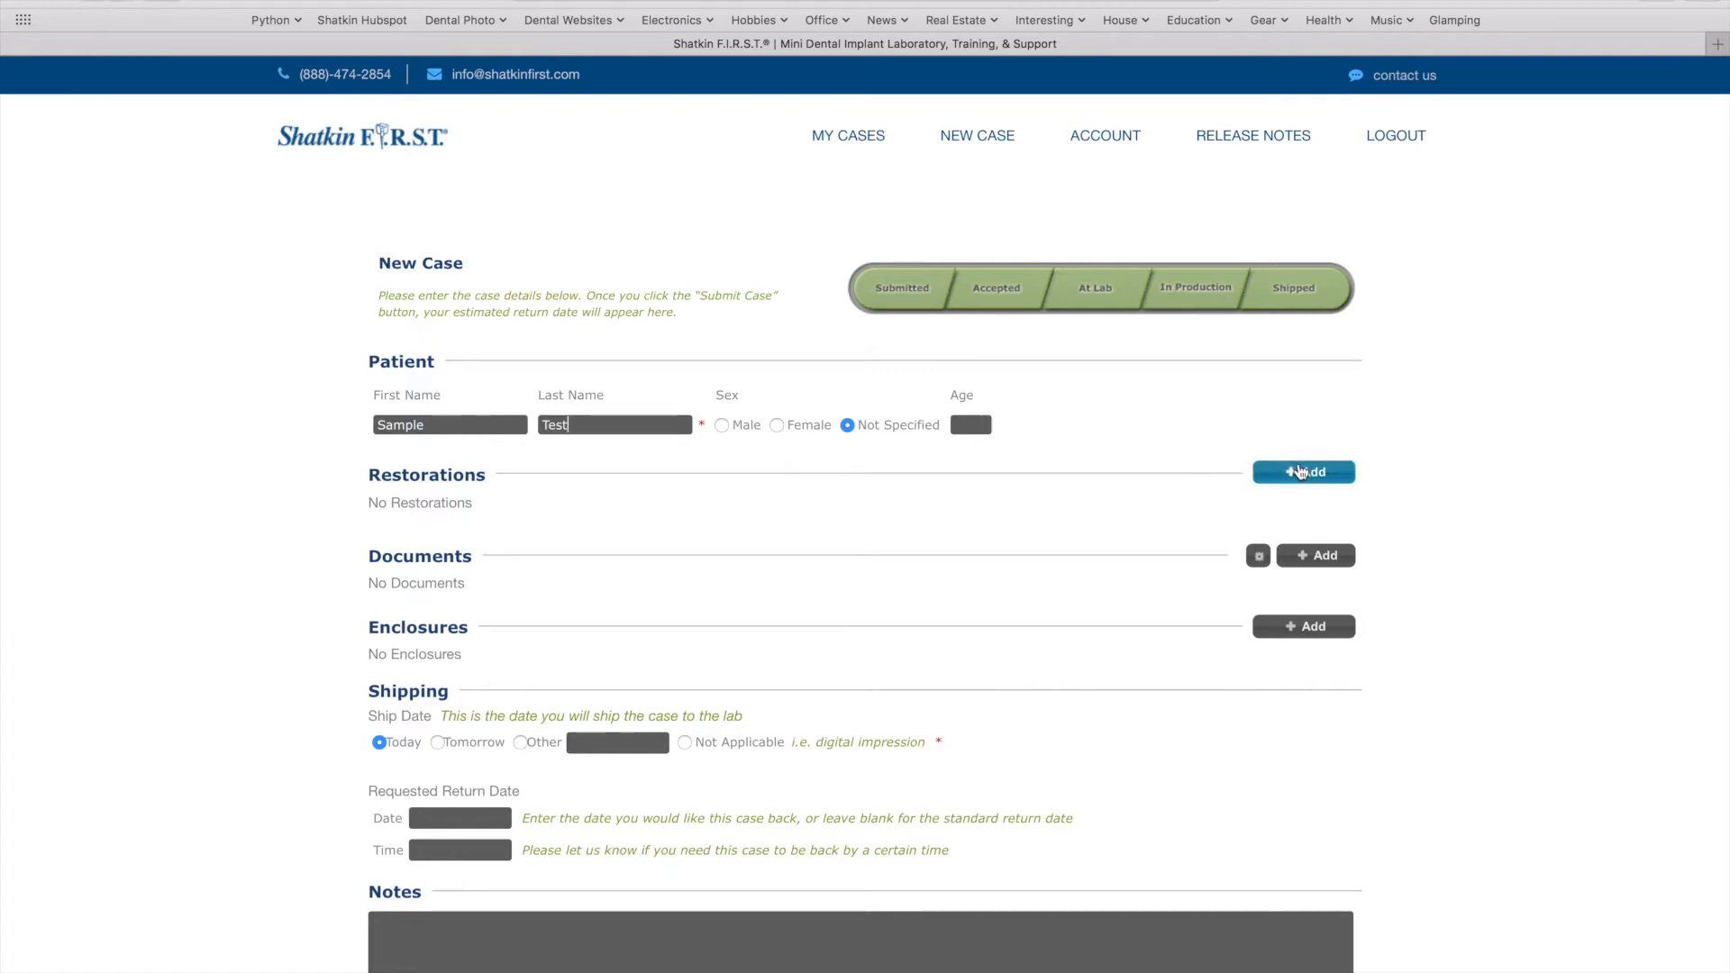
Add a Crown and Bridge PFZ restoration on teeth 5, 6 and 7
{"action": "left_click", "coordinate": [1301, 471]}
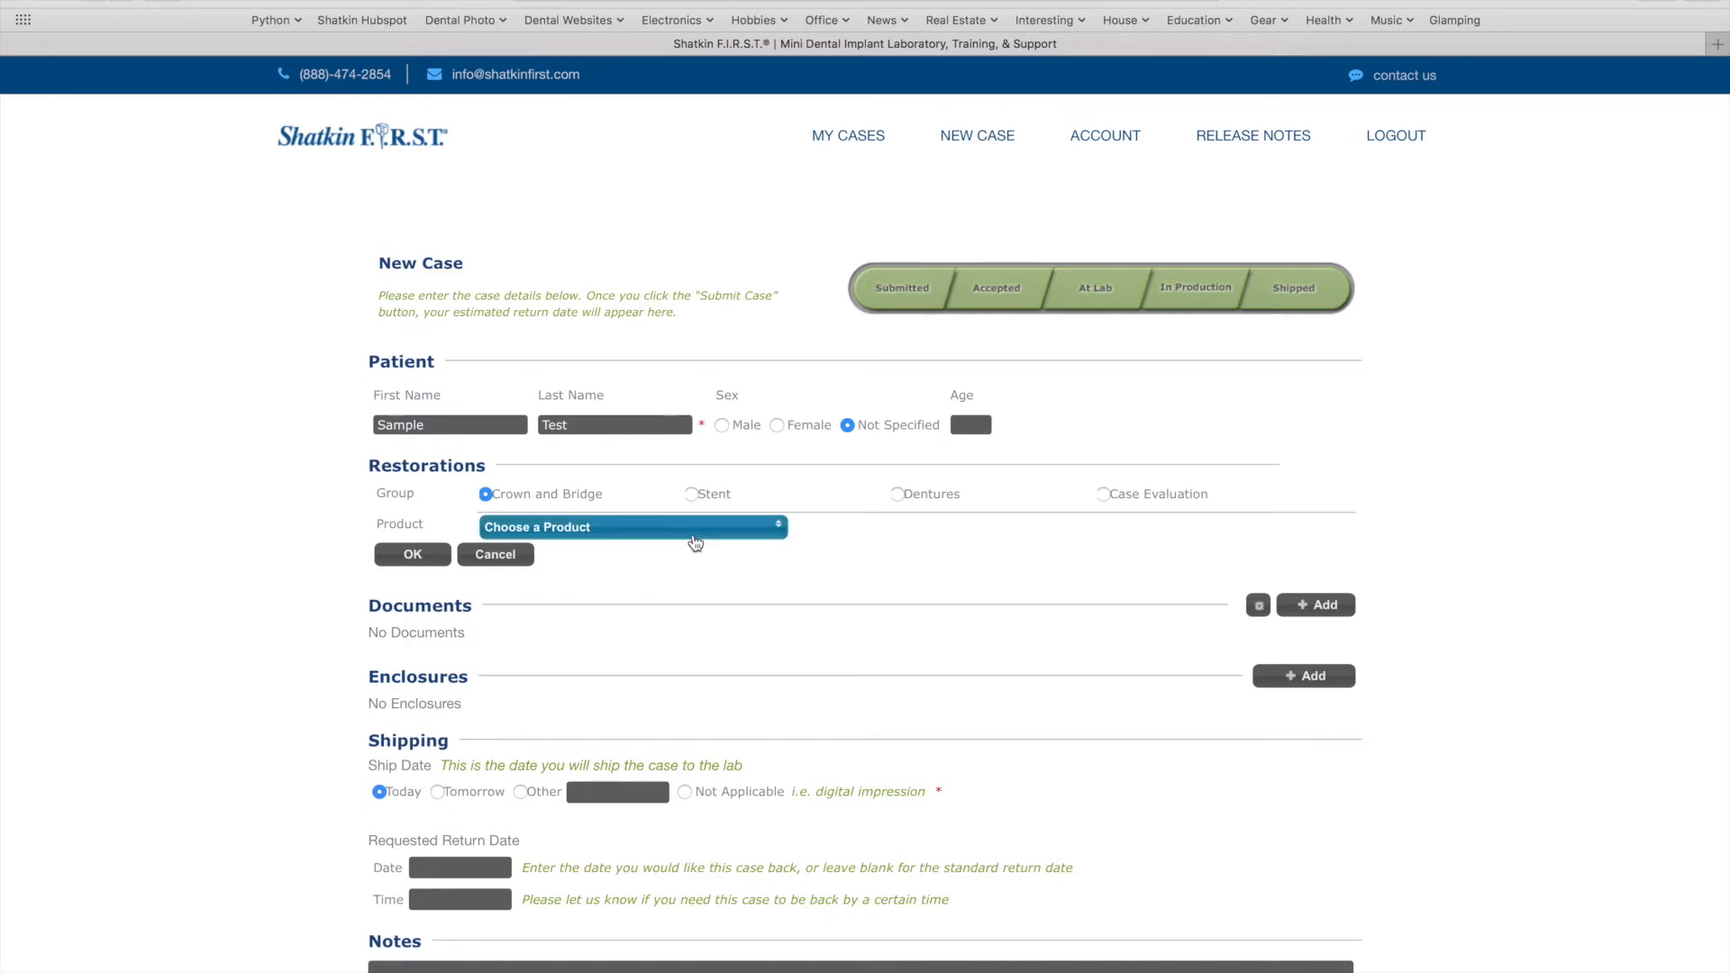
{"action": "left_click", "coordinate": [696, 533]}
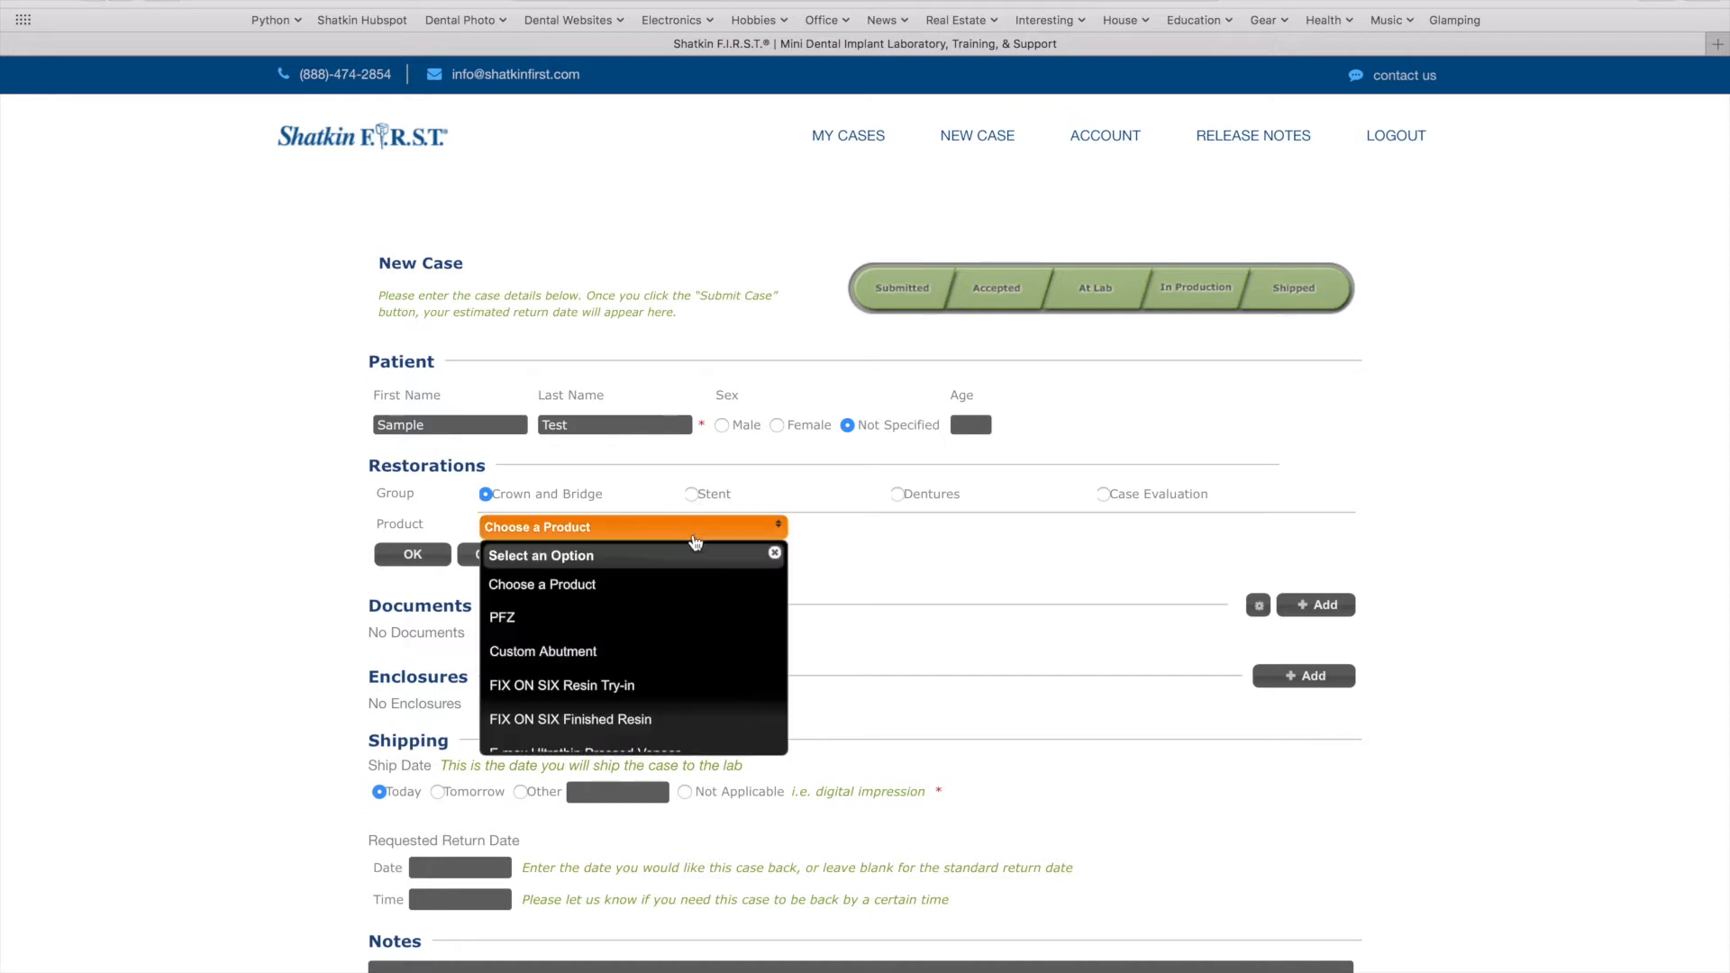
{"action": "left_click", "coordinate": [662, 619]}
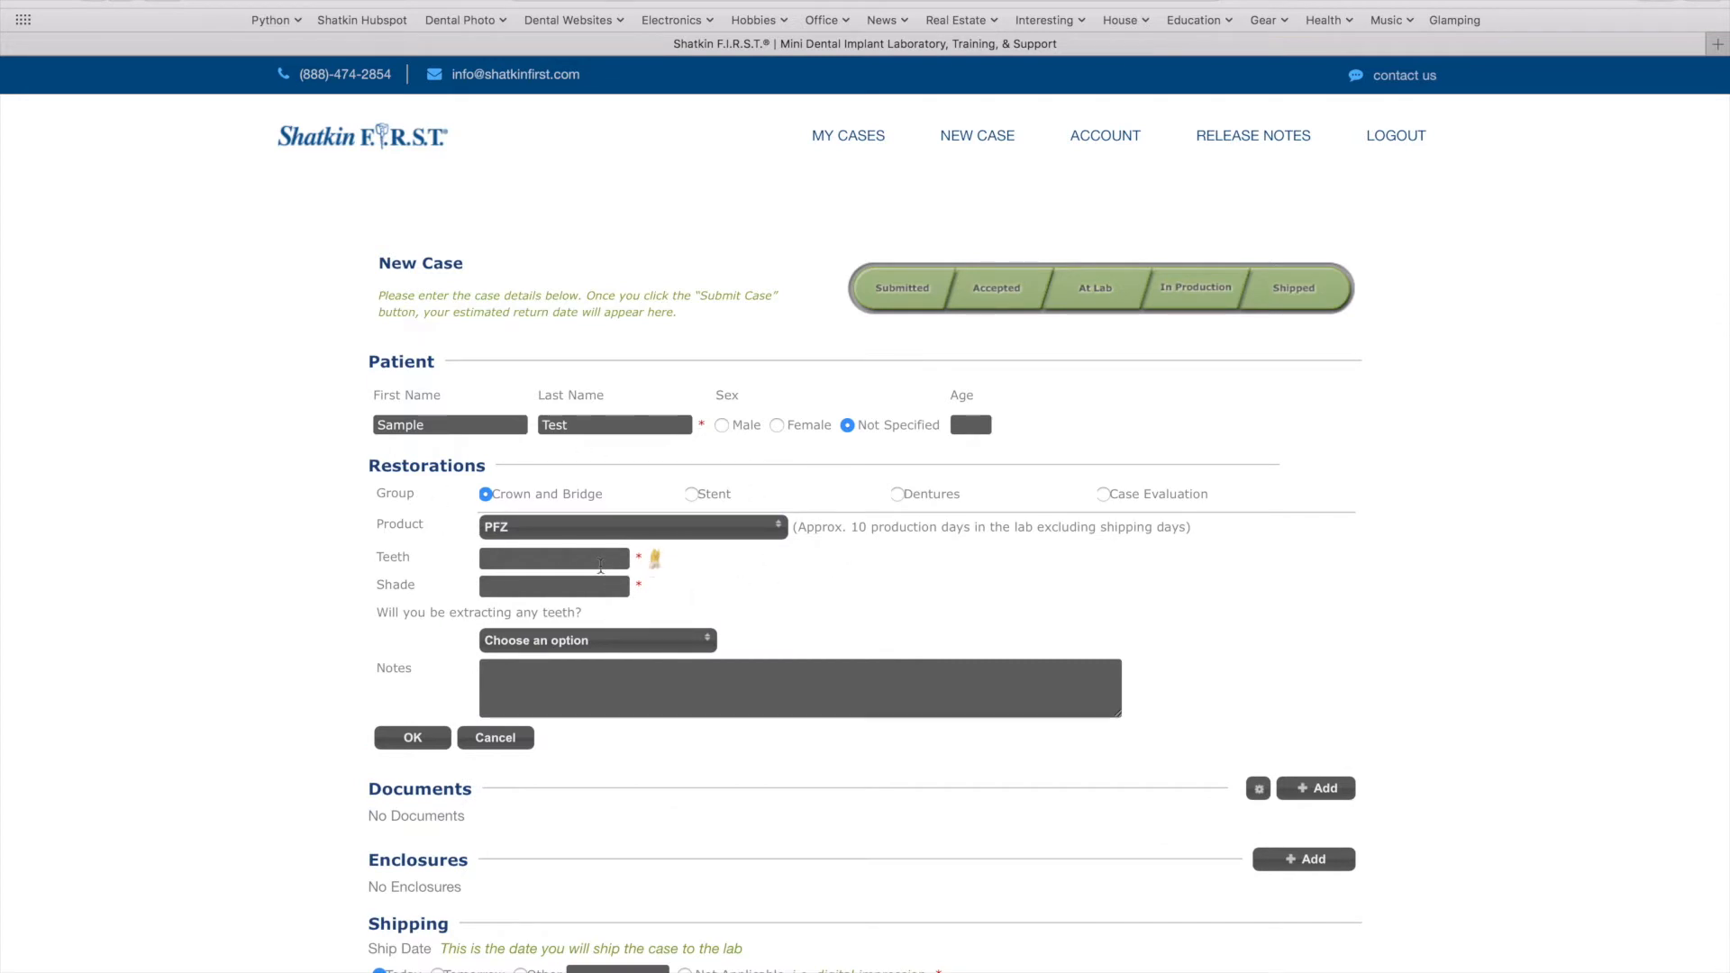
{"action": "left_click", "coordinate": [655, 561]}
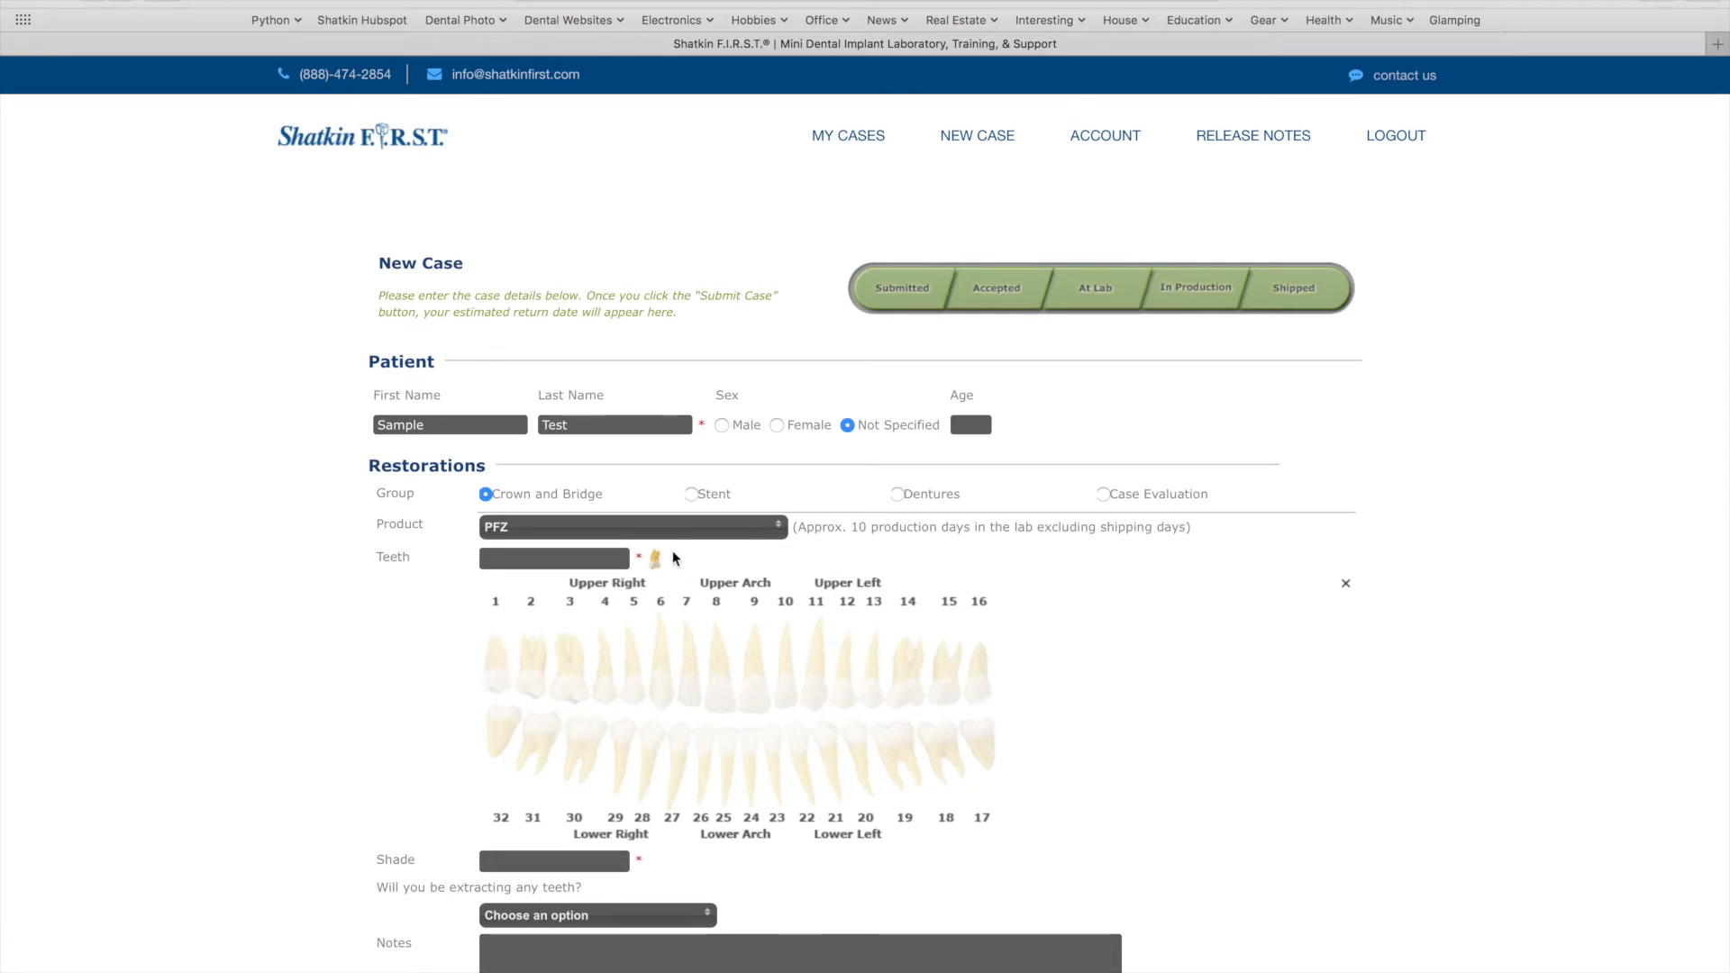
{"action": "left_click", "coordinate": [691, 696]}
{"action": "left_click", "coordinate": [661, 690]}
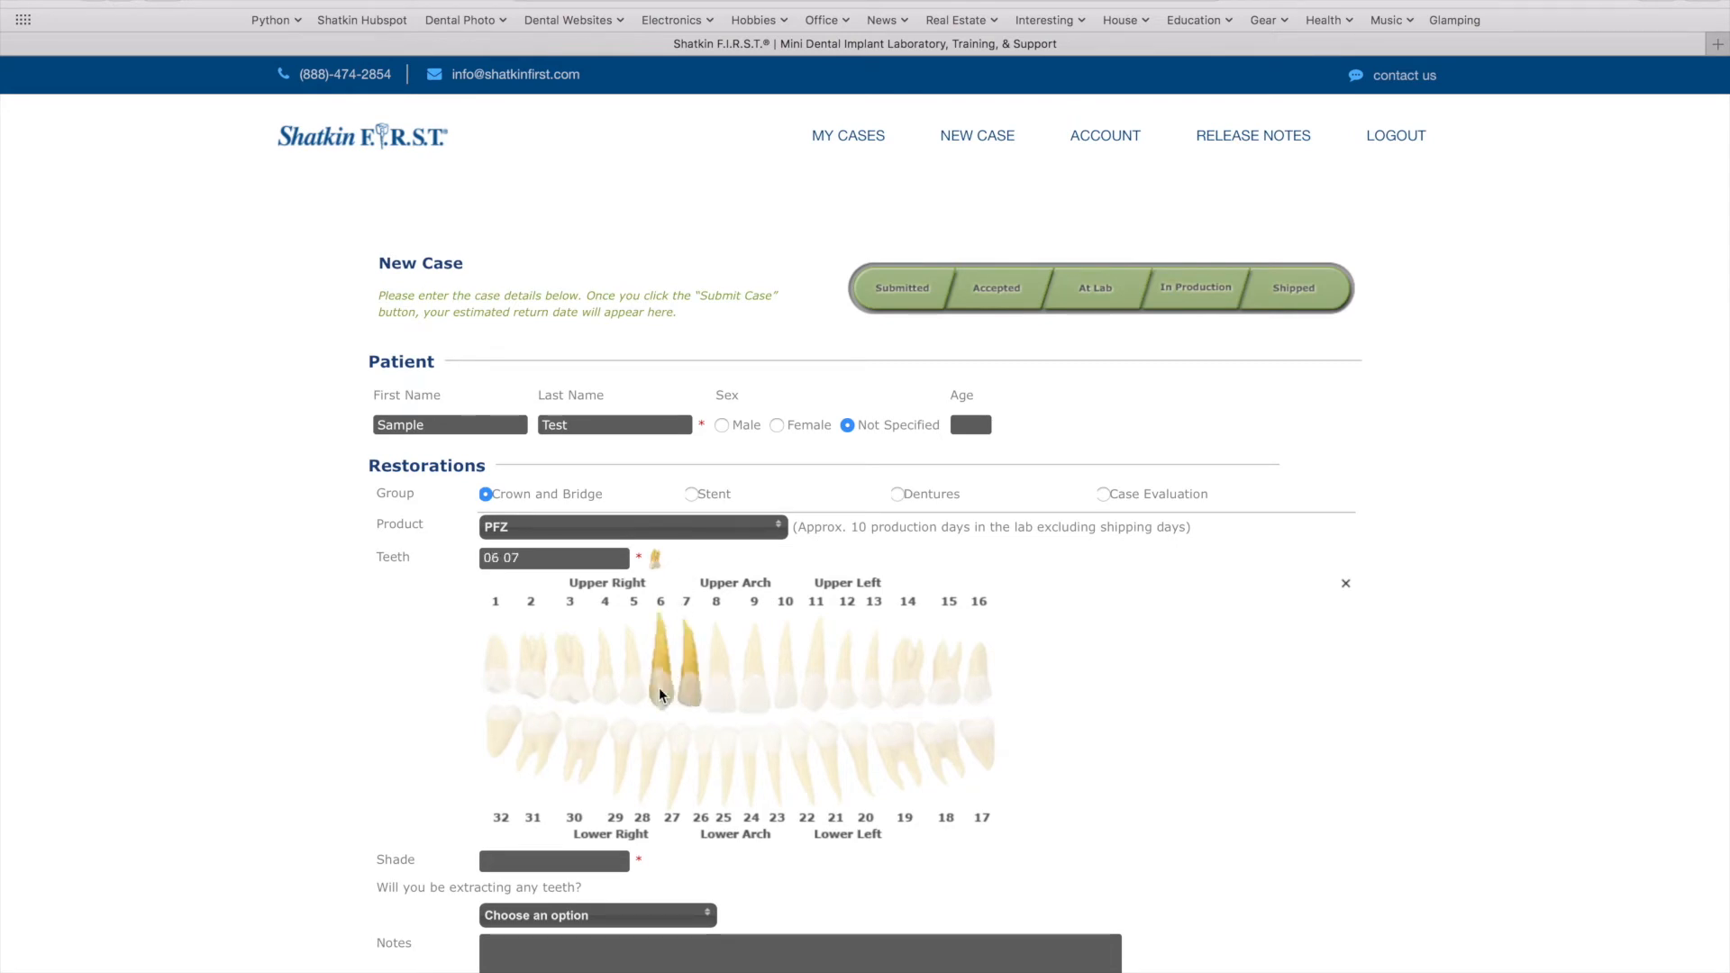
{"action": "left_click", "coordinate": [630, 696]}
{"action": "left_click", "coordinate": [654, 560]}
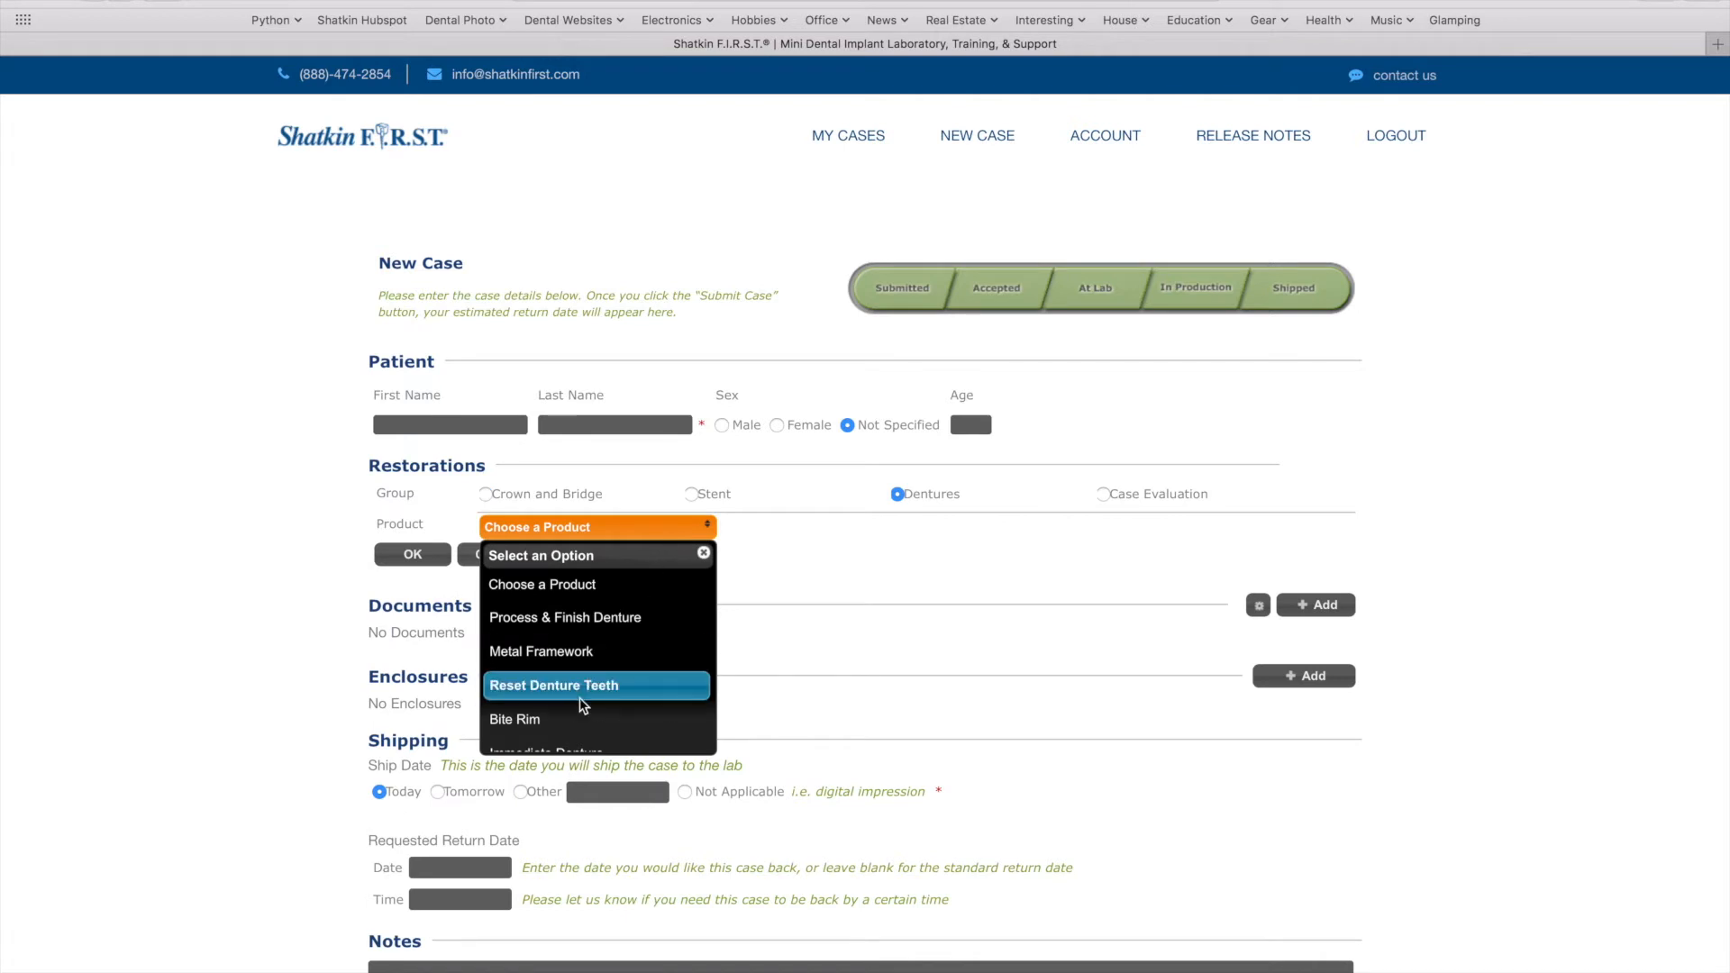
Save a Dentures Bite Rim restoration on the upper arch and lower-left teeth 17-24
{"action": "left_click", "coordinate": [570, 719]}
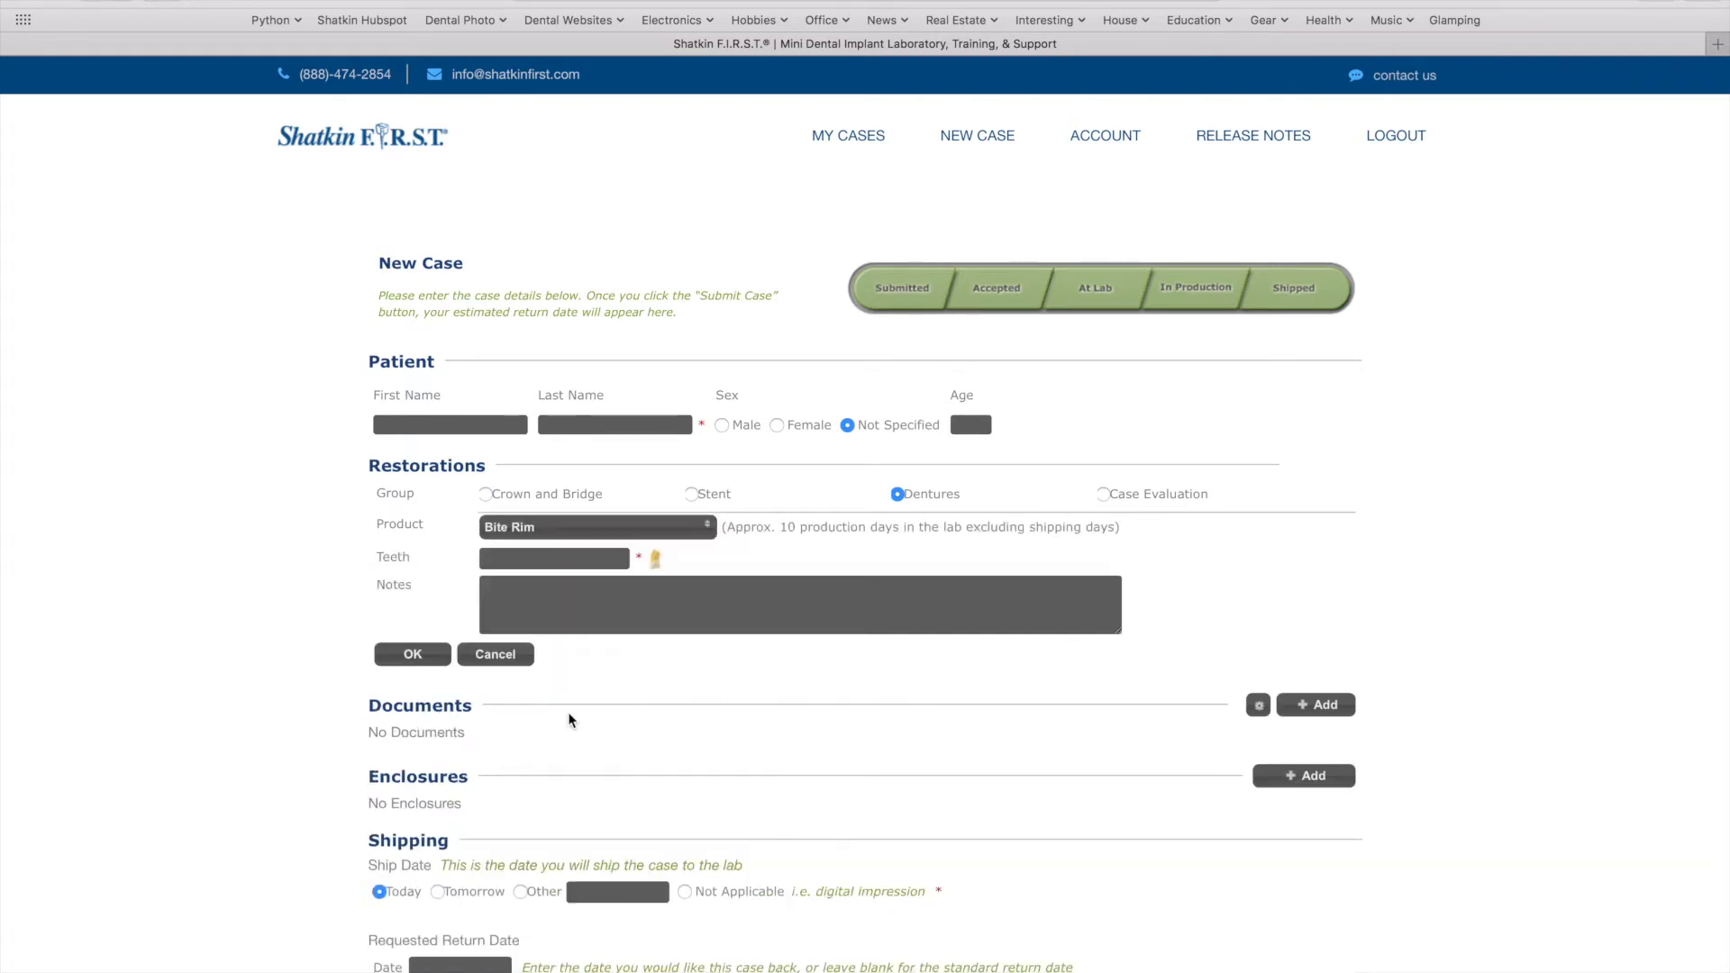
{"action": "left_click", "coordinate": [656, 560]}
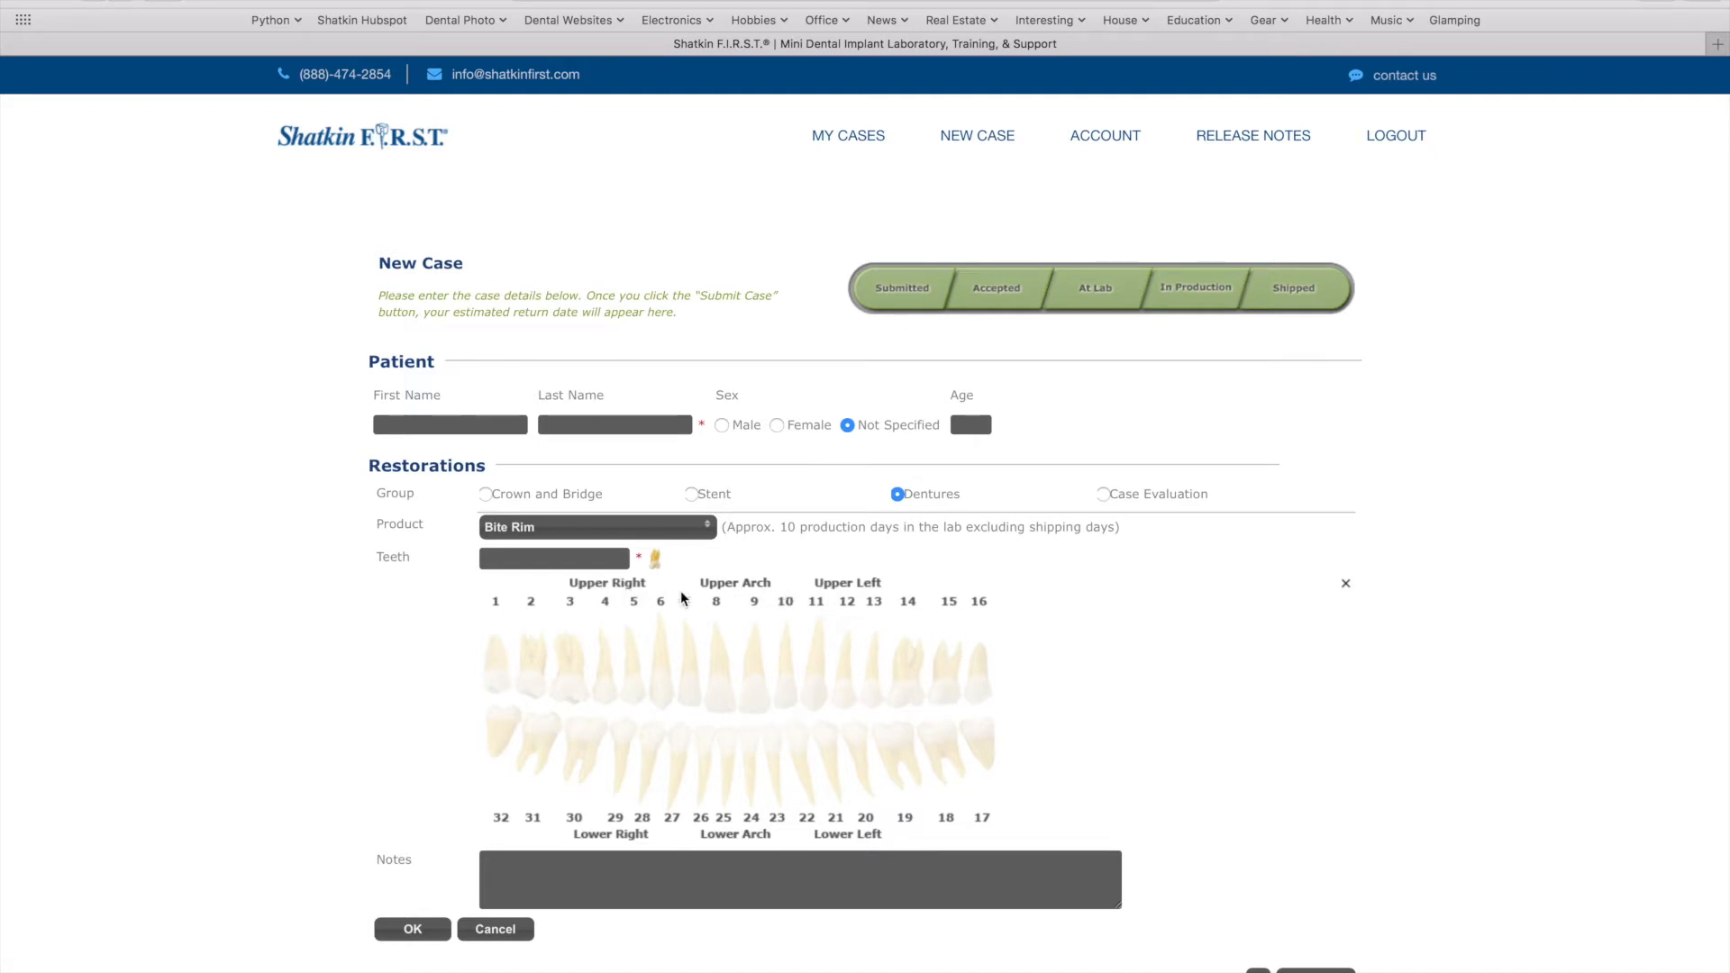
{"action": "left_click", "coordinate": [741, 582]}
{"action": "left_click", "coordinate": [856, 832]}
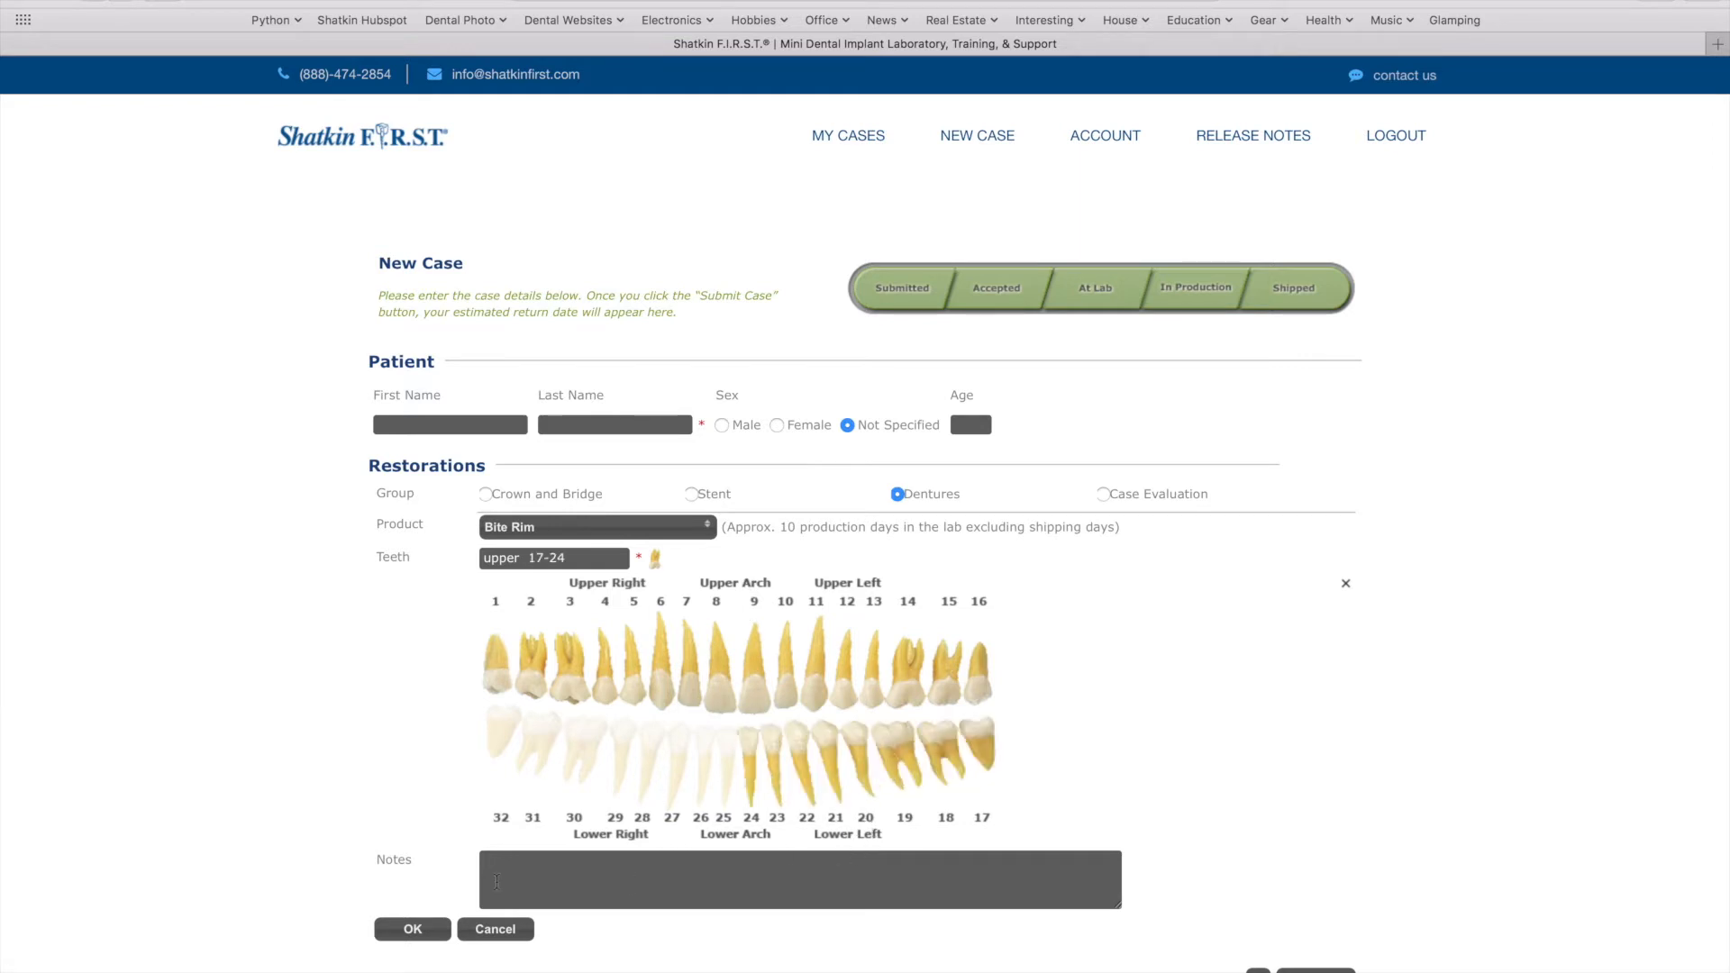
{"action": "left_click", "coordinate": [421, 934]}
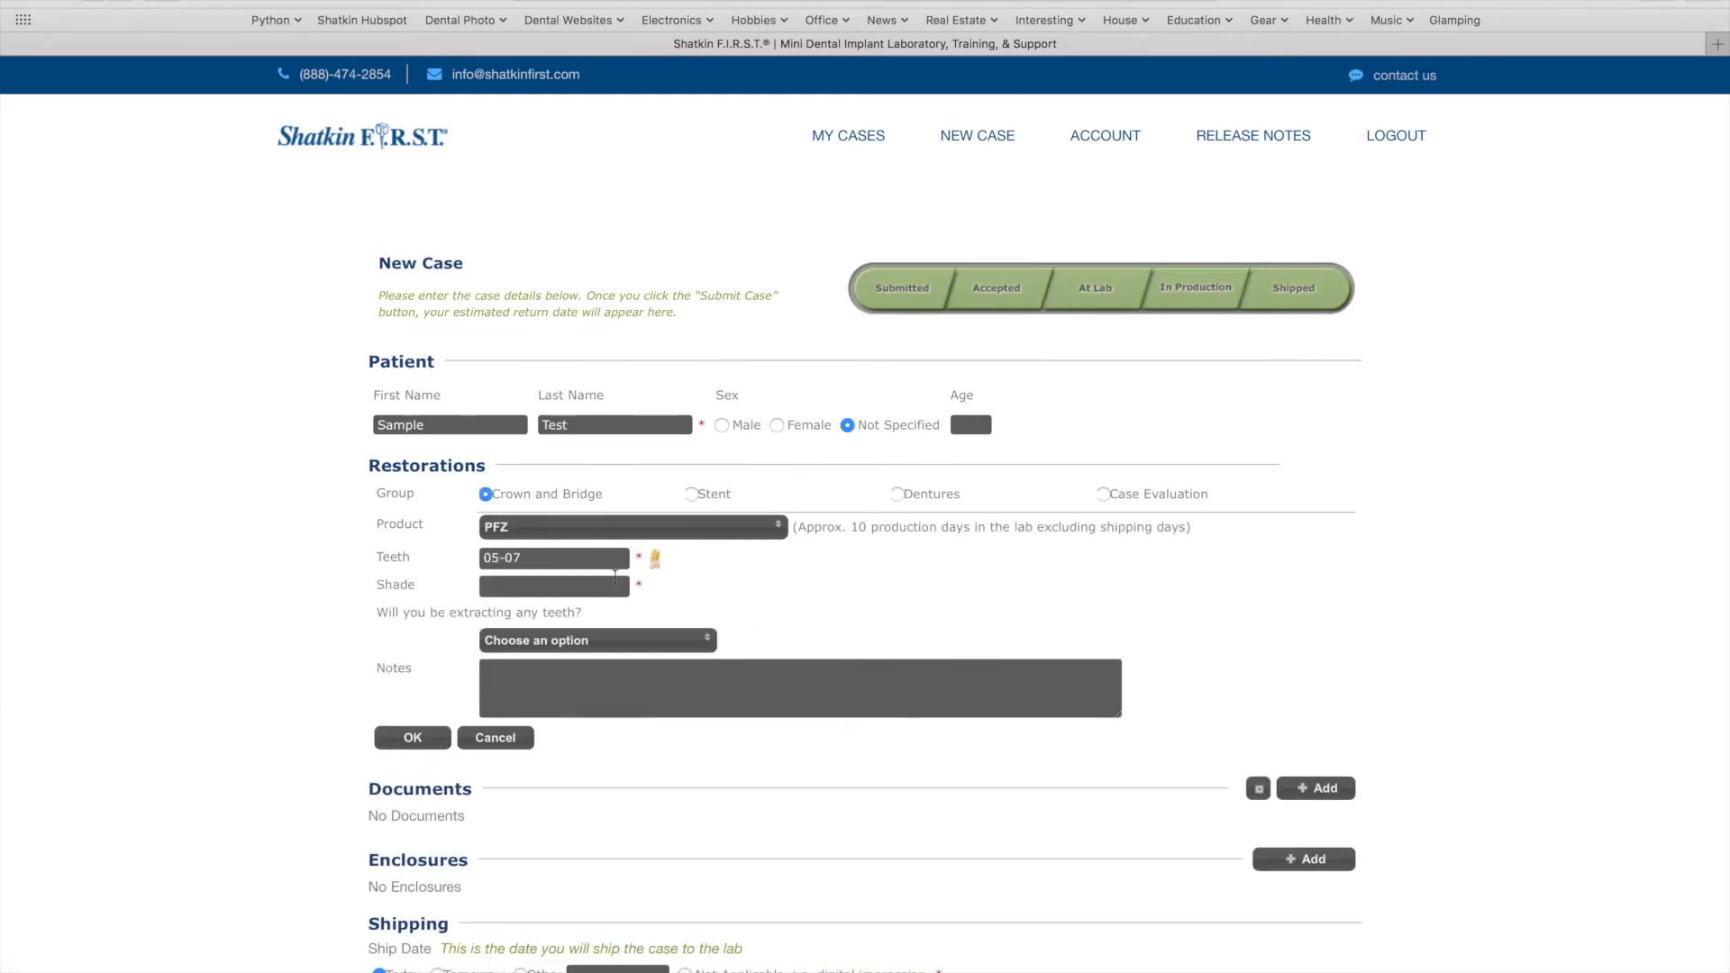
{"action": "left_click", "coordinate": [594, 586]}
Give the PFZ restoration shade A2 with no extractions and save it
{"action": "type", "text": "A2"}
{"action": "left_click", "coordinate": [626, 642]}
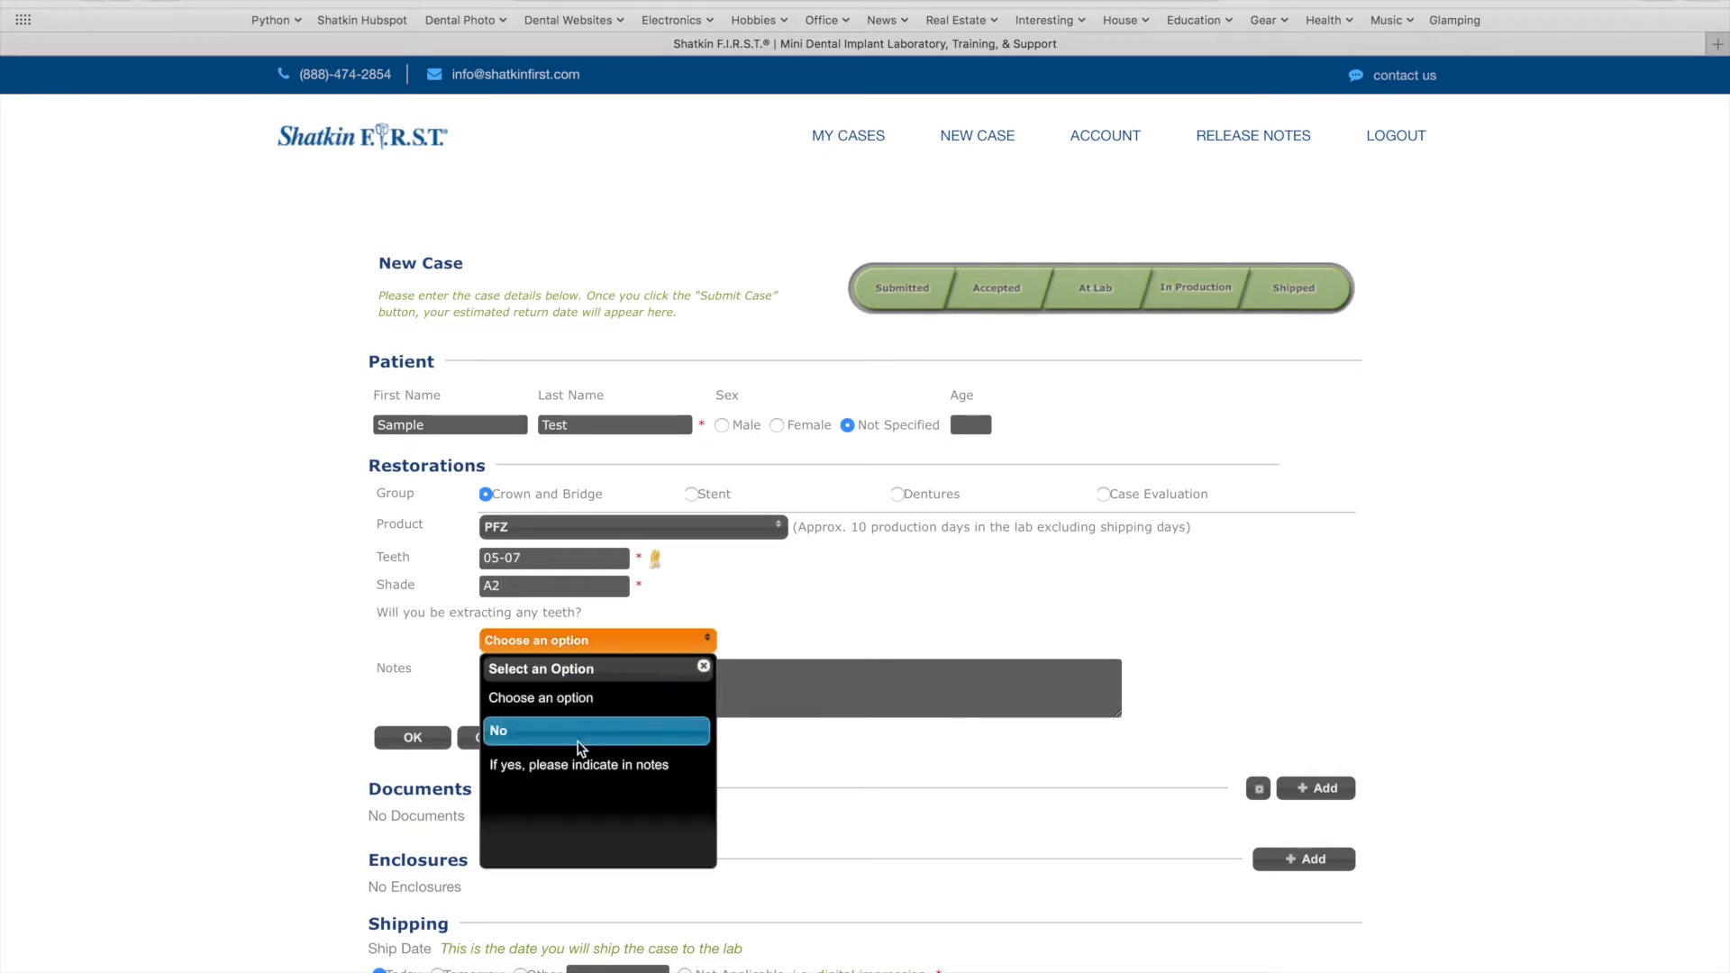
{"action": "left_click", "coordinate": [581, 747]}
{"action": "left_click", "coordinate": [569, 685]}
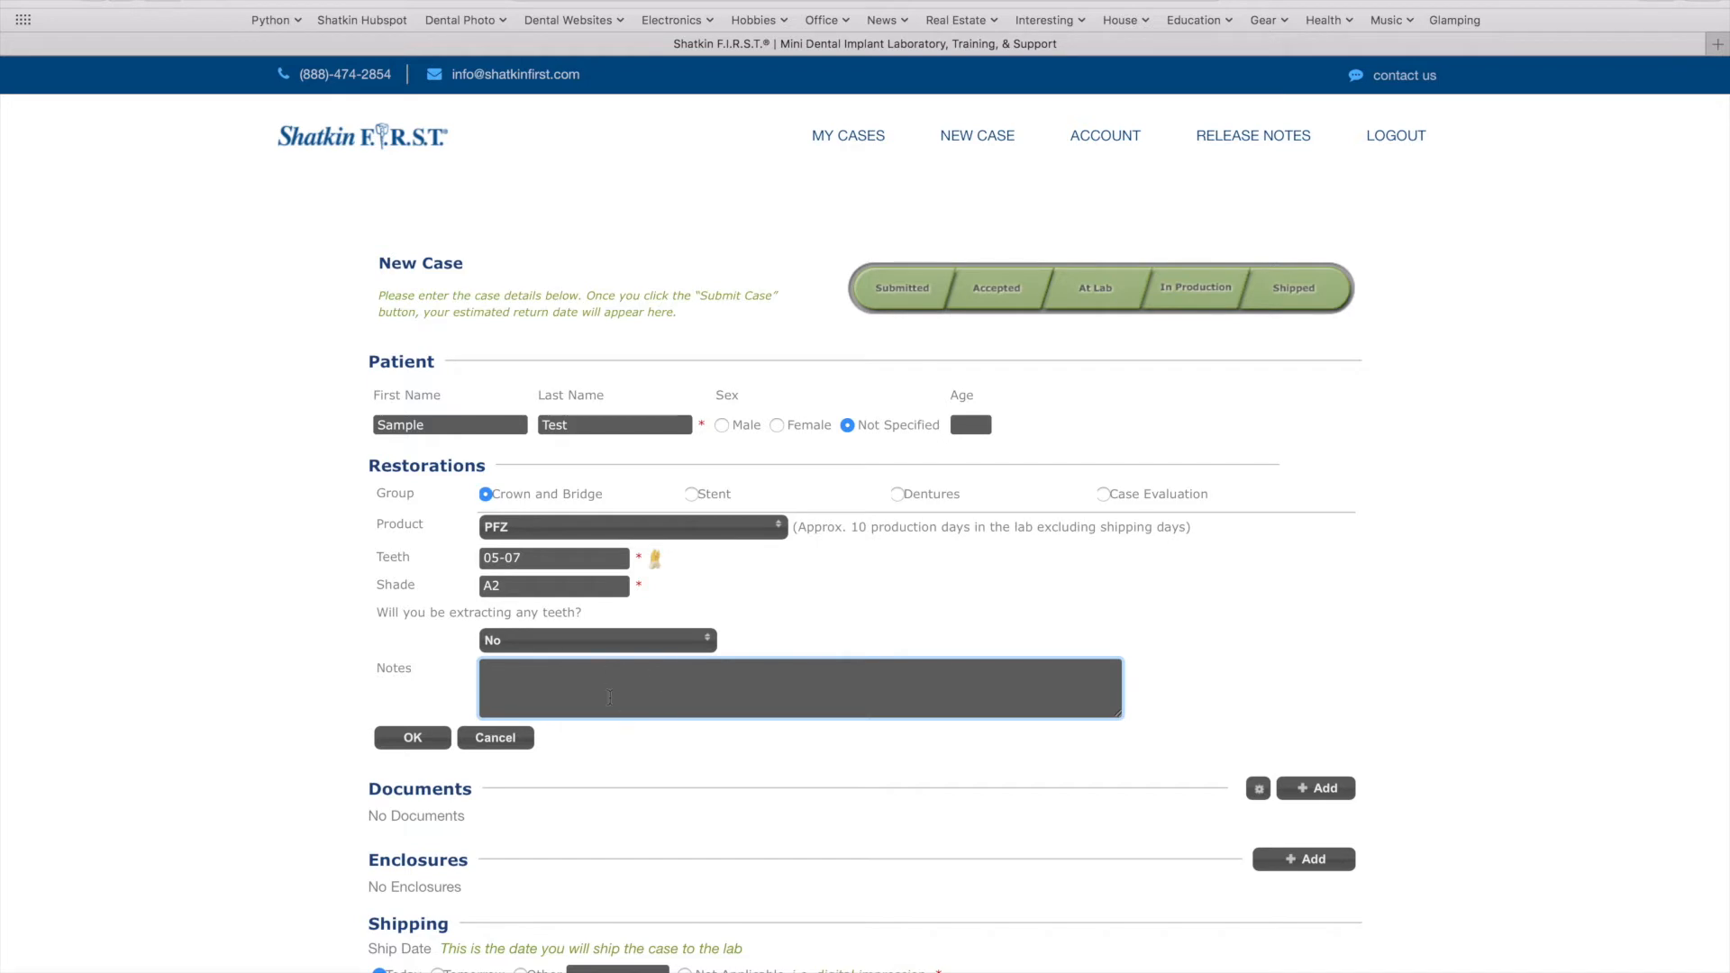
{"action": "left_click", "coordinate": [423, 738]}
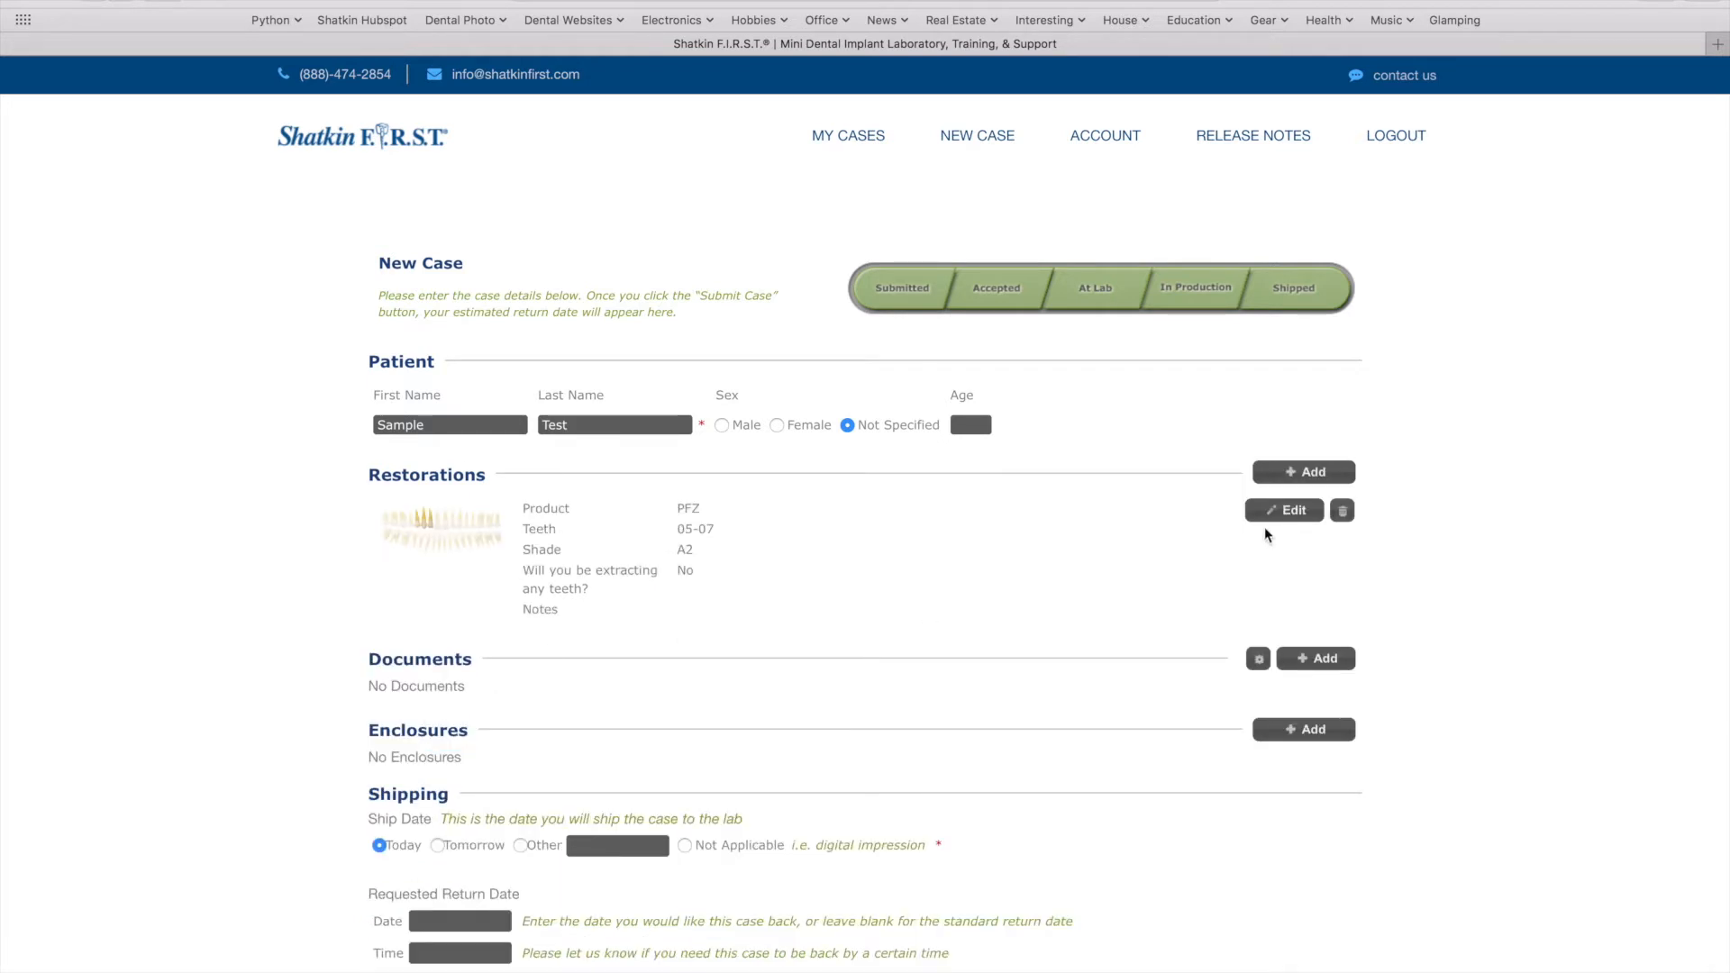
Add a Stent restoration, CBCT-Guided Surgical Stent, on teeth 5, 6 and 7
{"action": "left_click", "coordinate": [1308, 471]}
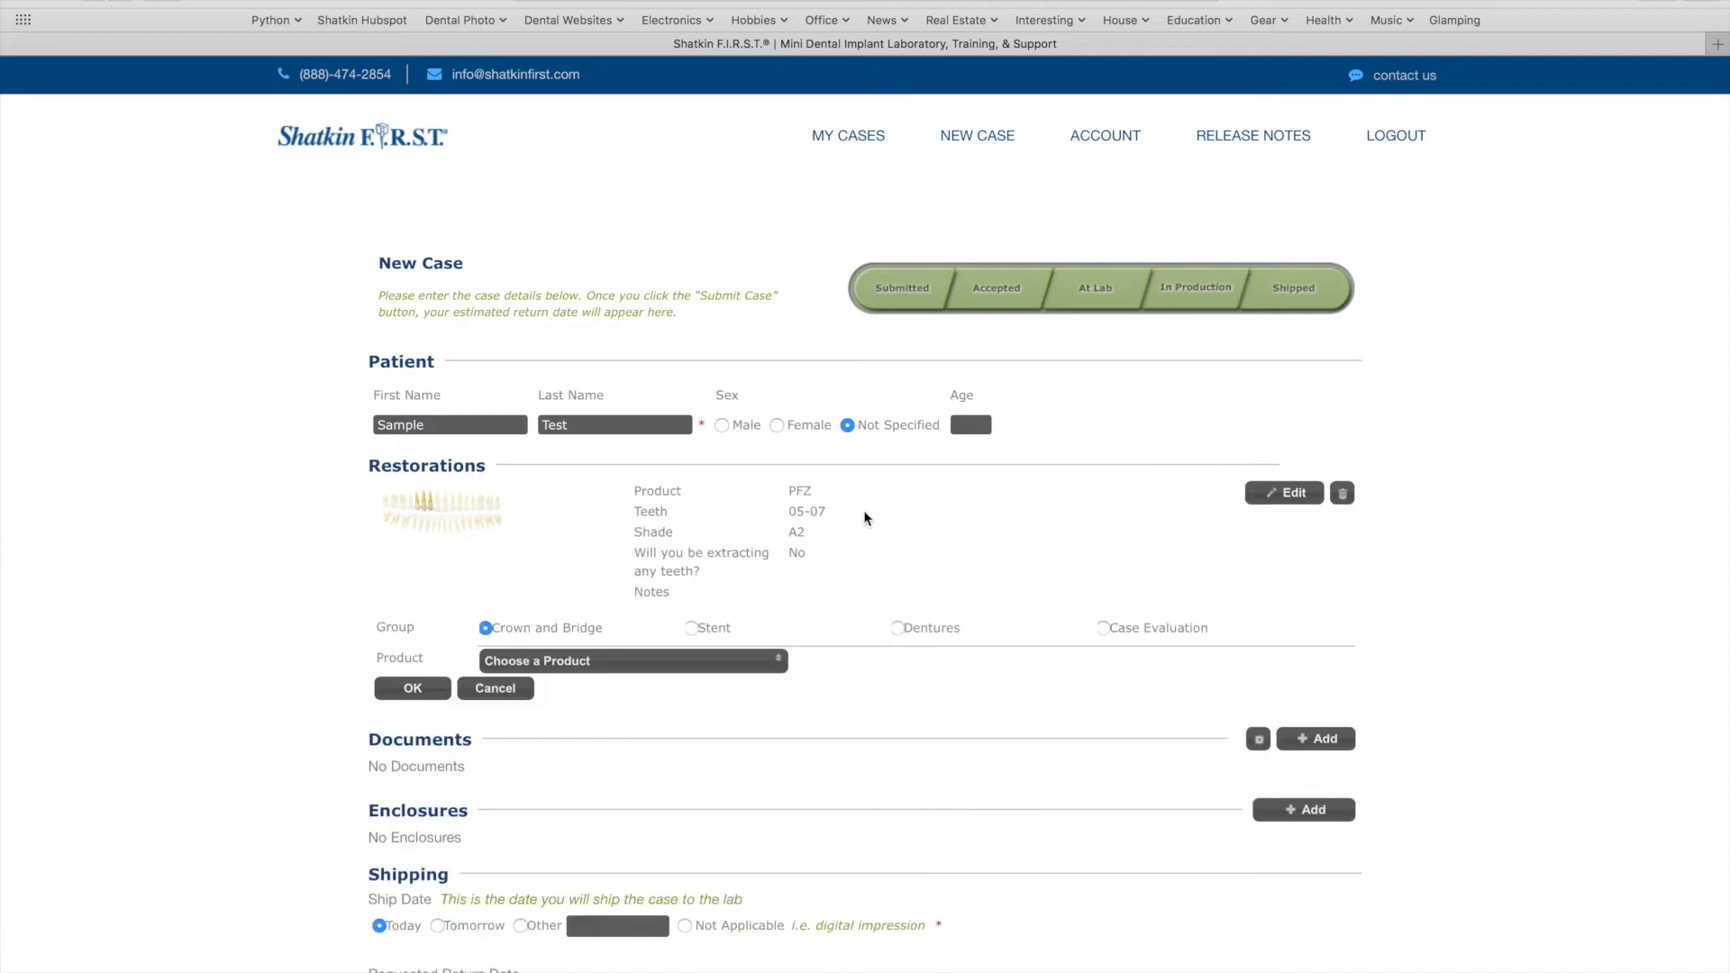
{"action": "left_click", "coordinate": [739, 662]}
{"action": "left_click", "coordinate": [701, 630]}
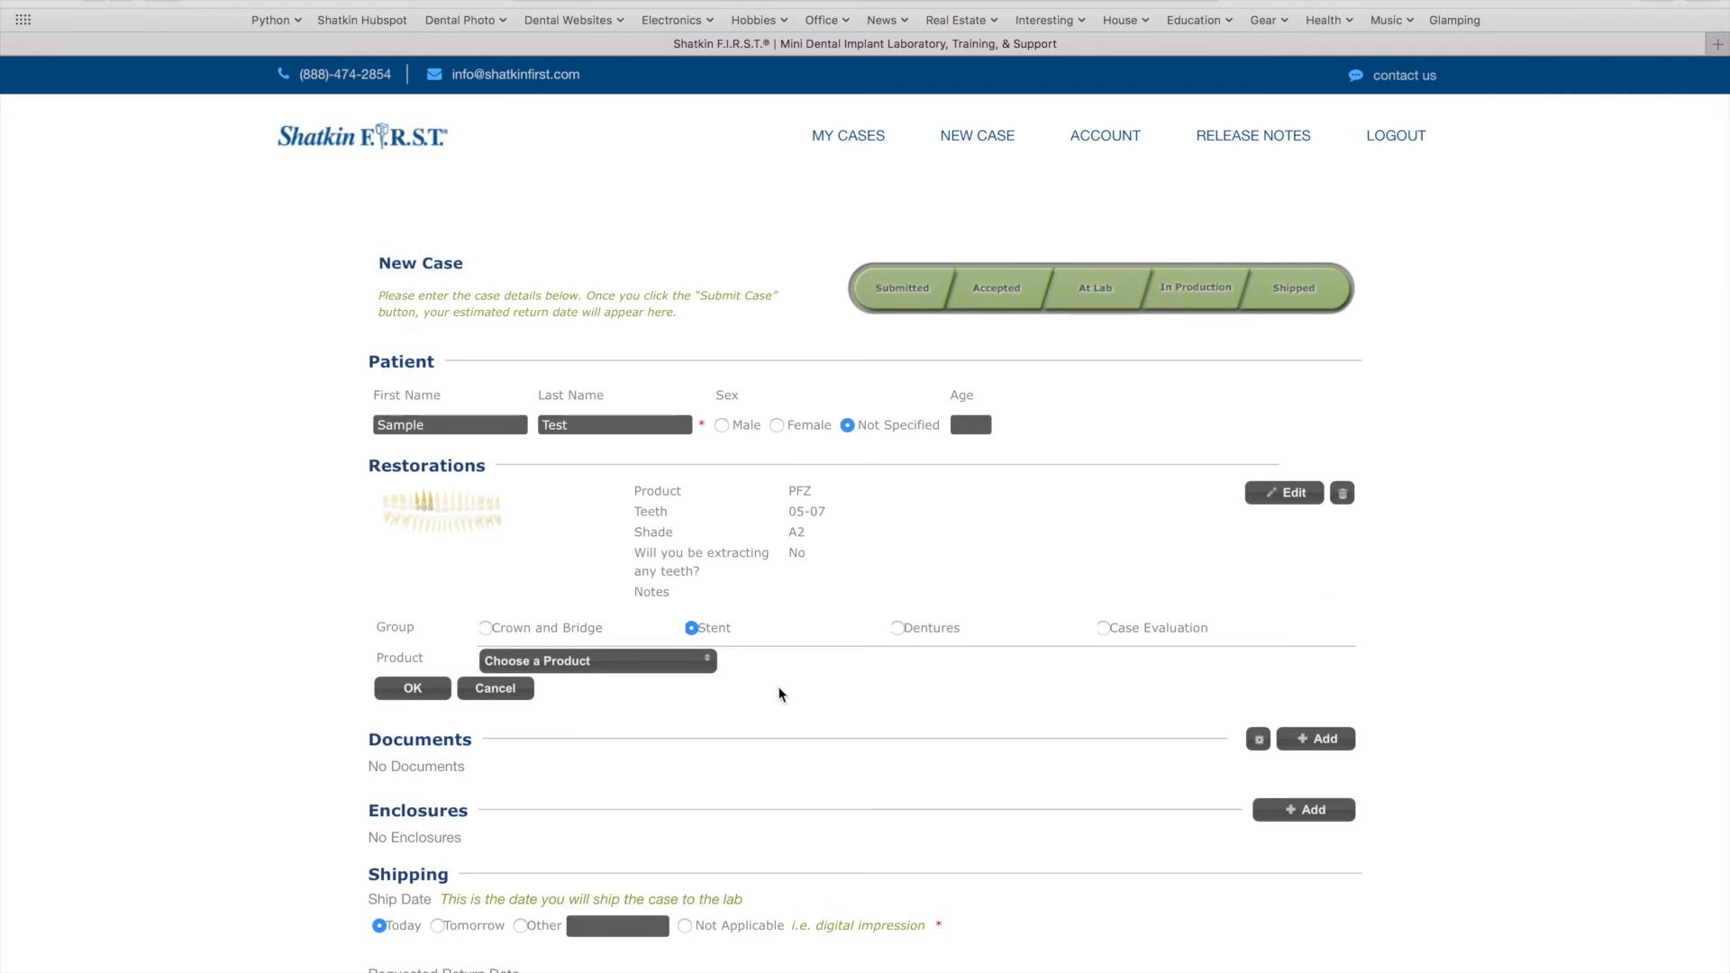
{"action": "left_click", "coordinate": [656, 664]}
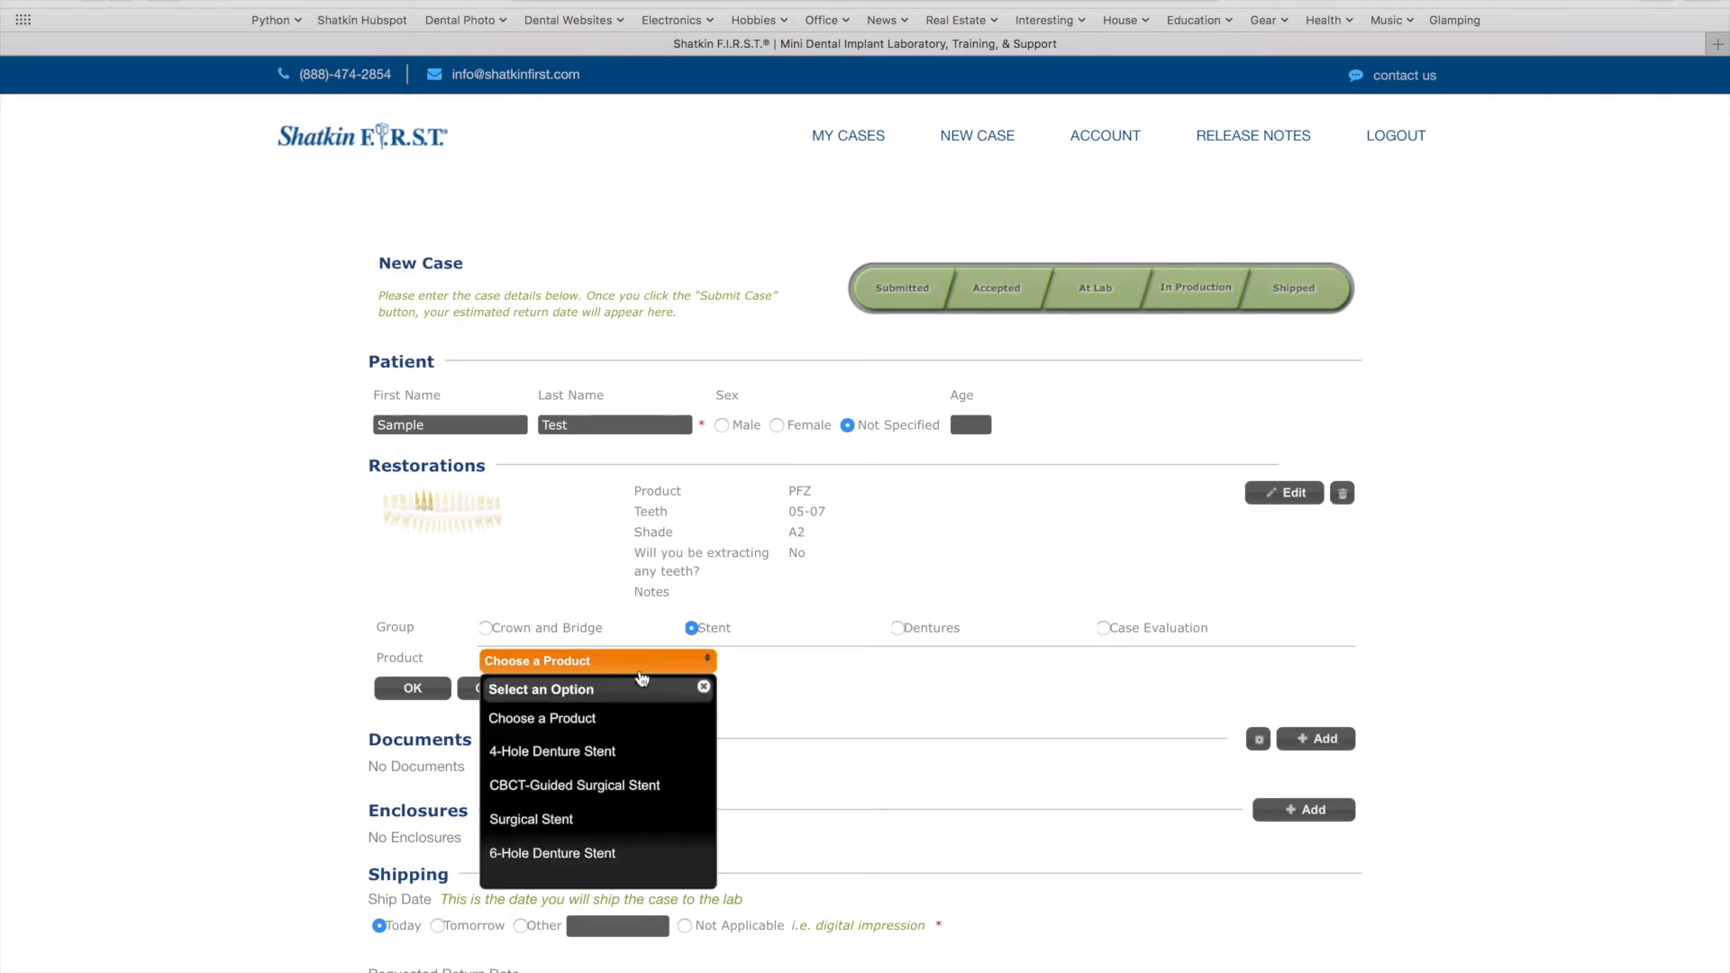
{"action": "left_click", "coordinate": [602, 796]}
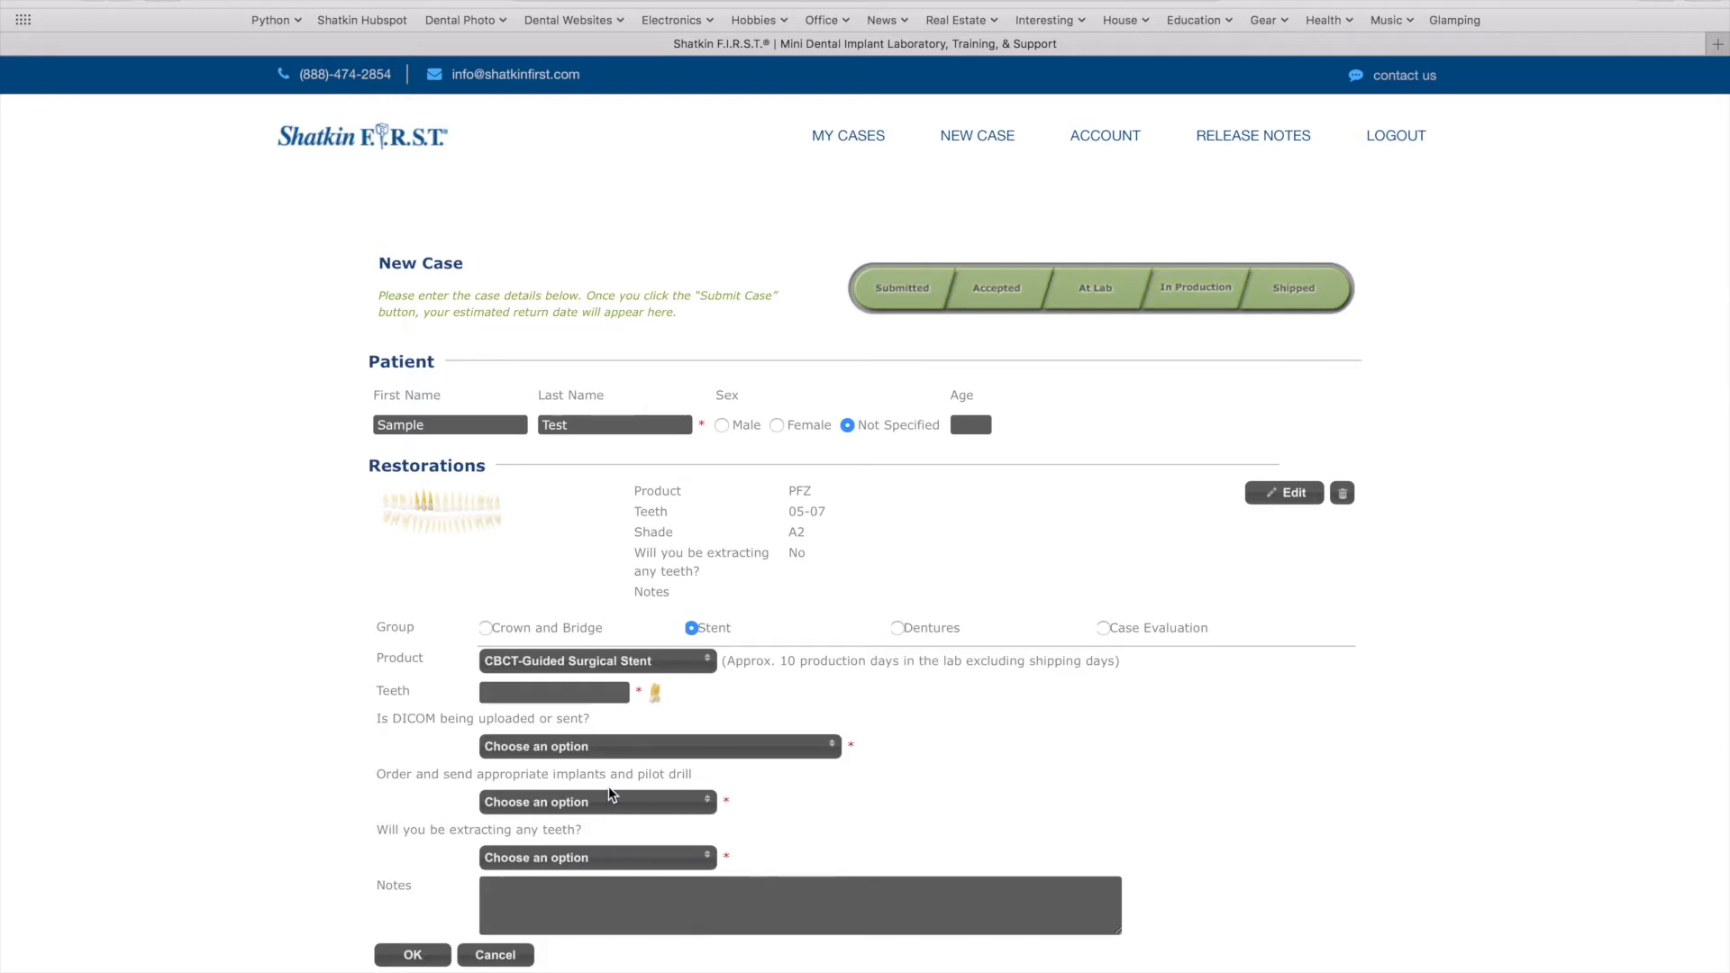
{"action": "left_click", "coordinate": [656, 694]}
{"action": "left_click", "coordinate": [640, 813]}
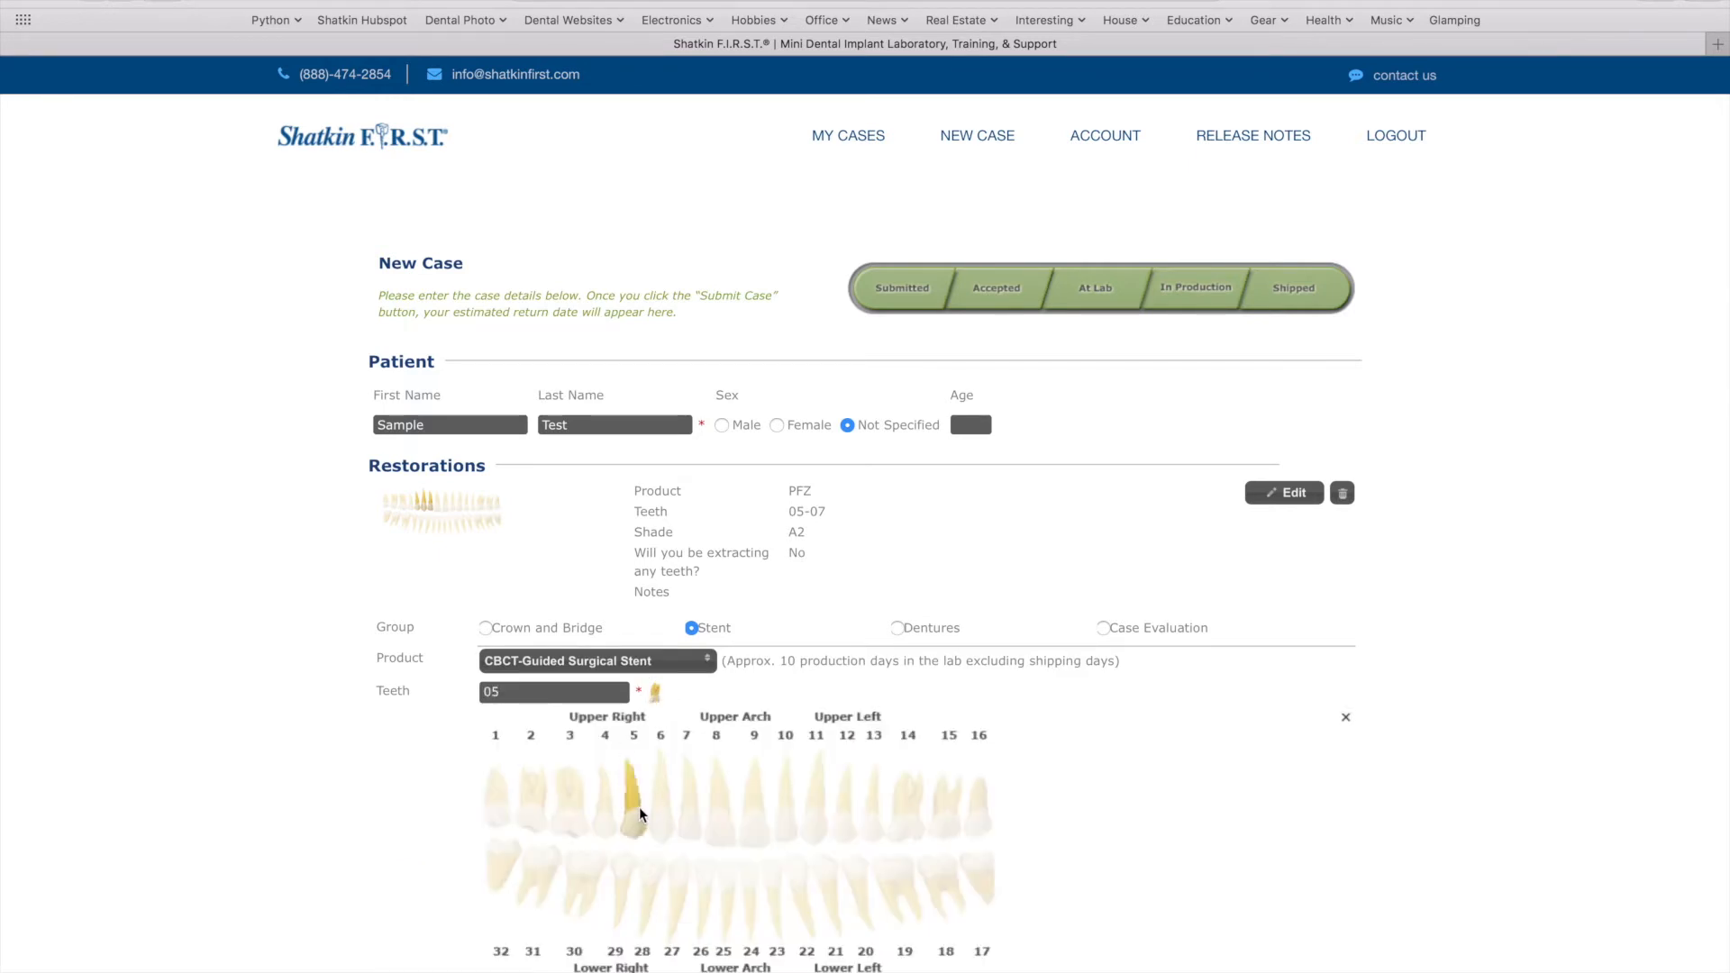
{"action": "left_click", "coordinate": [661, 821]}
{"action": "left_click", "coordinate": [693, 833]}
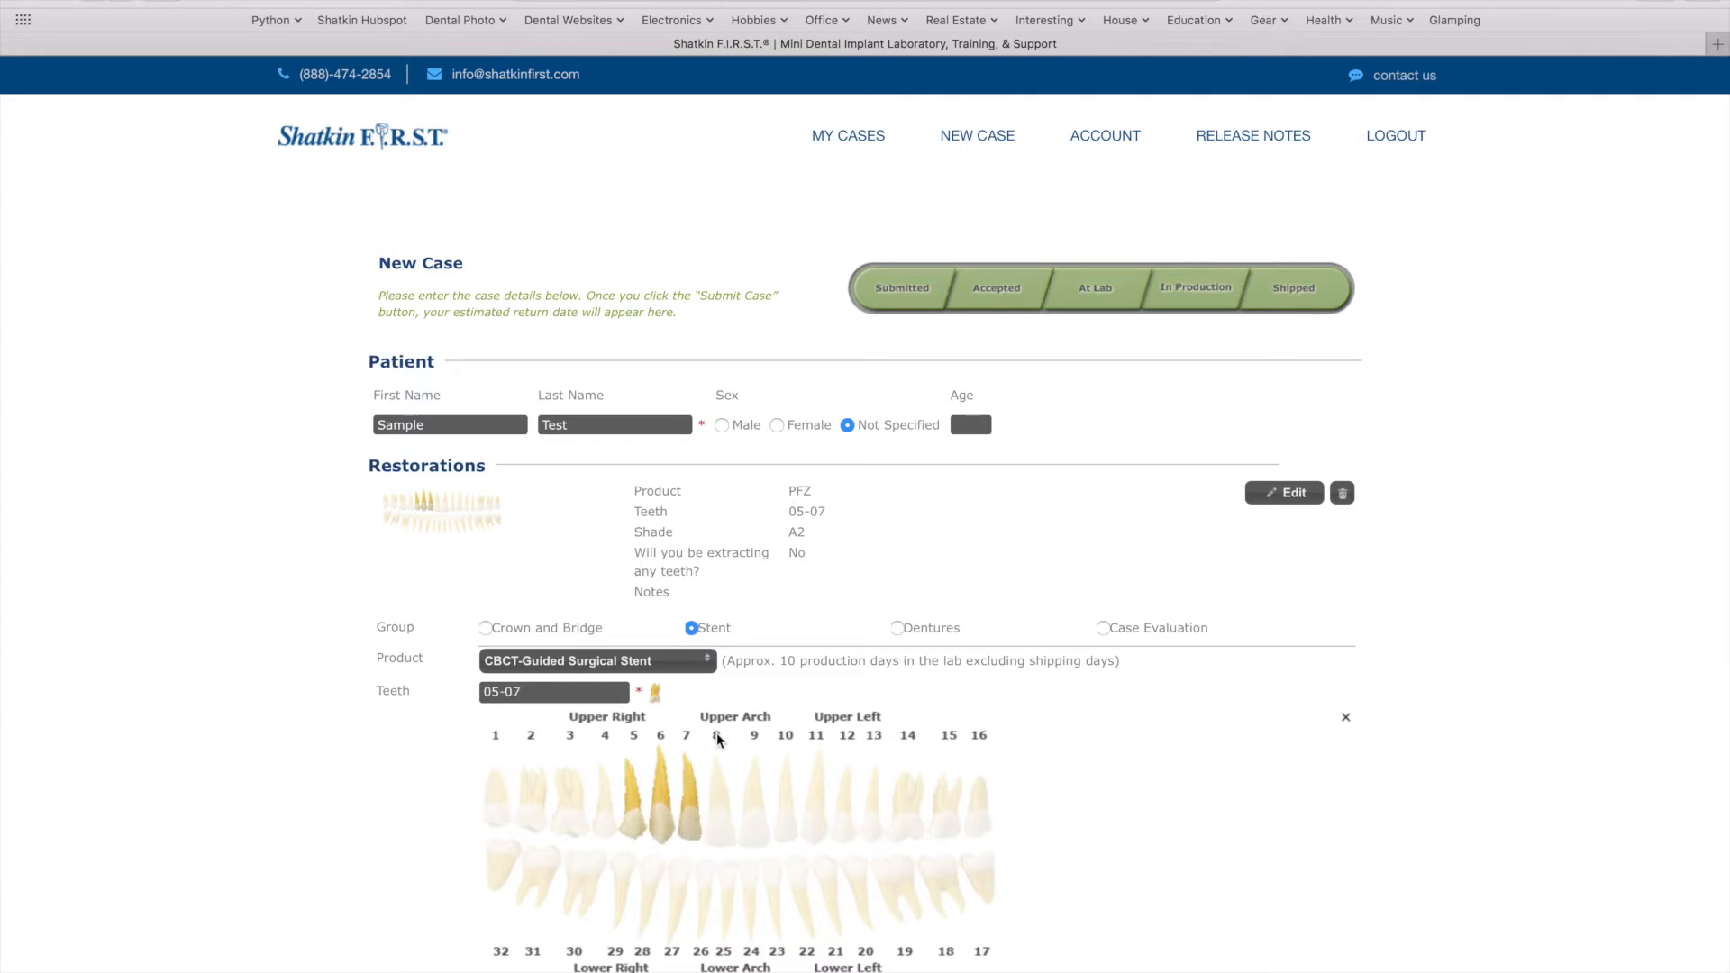
Set DICOM to Sent with case, order implants and pilot drill, no extractions, and save the stent
{"action": "scroll", "coordinate": [718, 739], "scroll_direction": "down", "scroll_amount": 2}
{"action": "scroll", "coordinate": [628, 865], "scroll_direction": "down", "scroll_amount": 3}
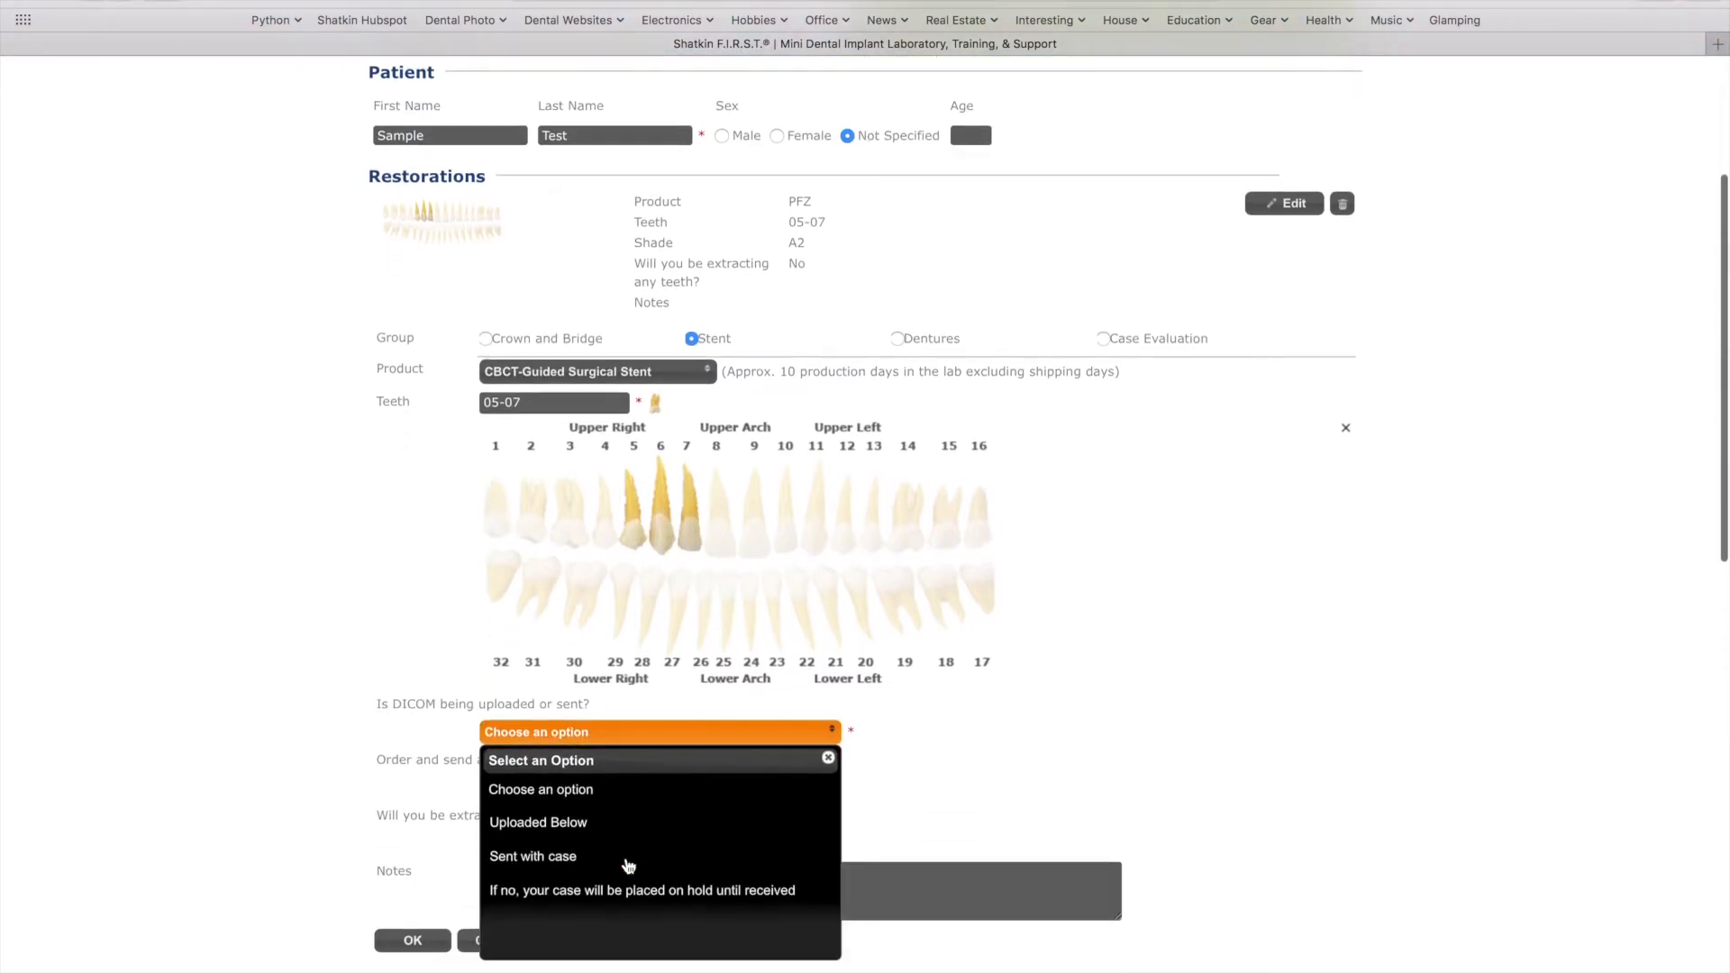
{"action": "scroll", "coordinate": [1011, 775], "scroll_direction": "down", "scroll_amount": 4}
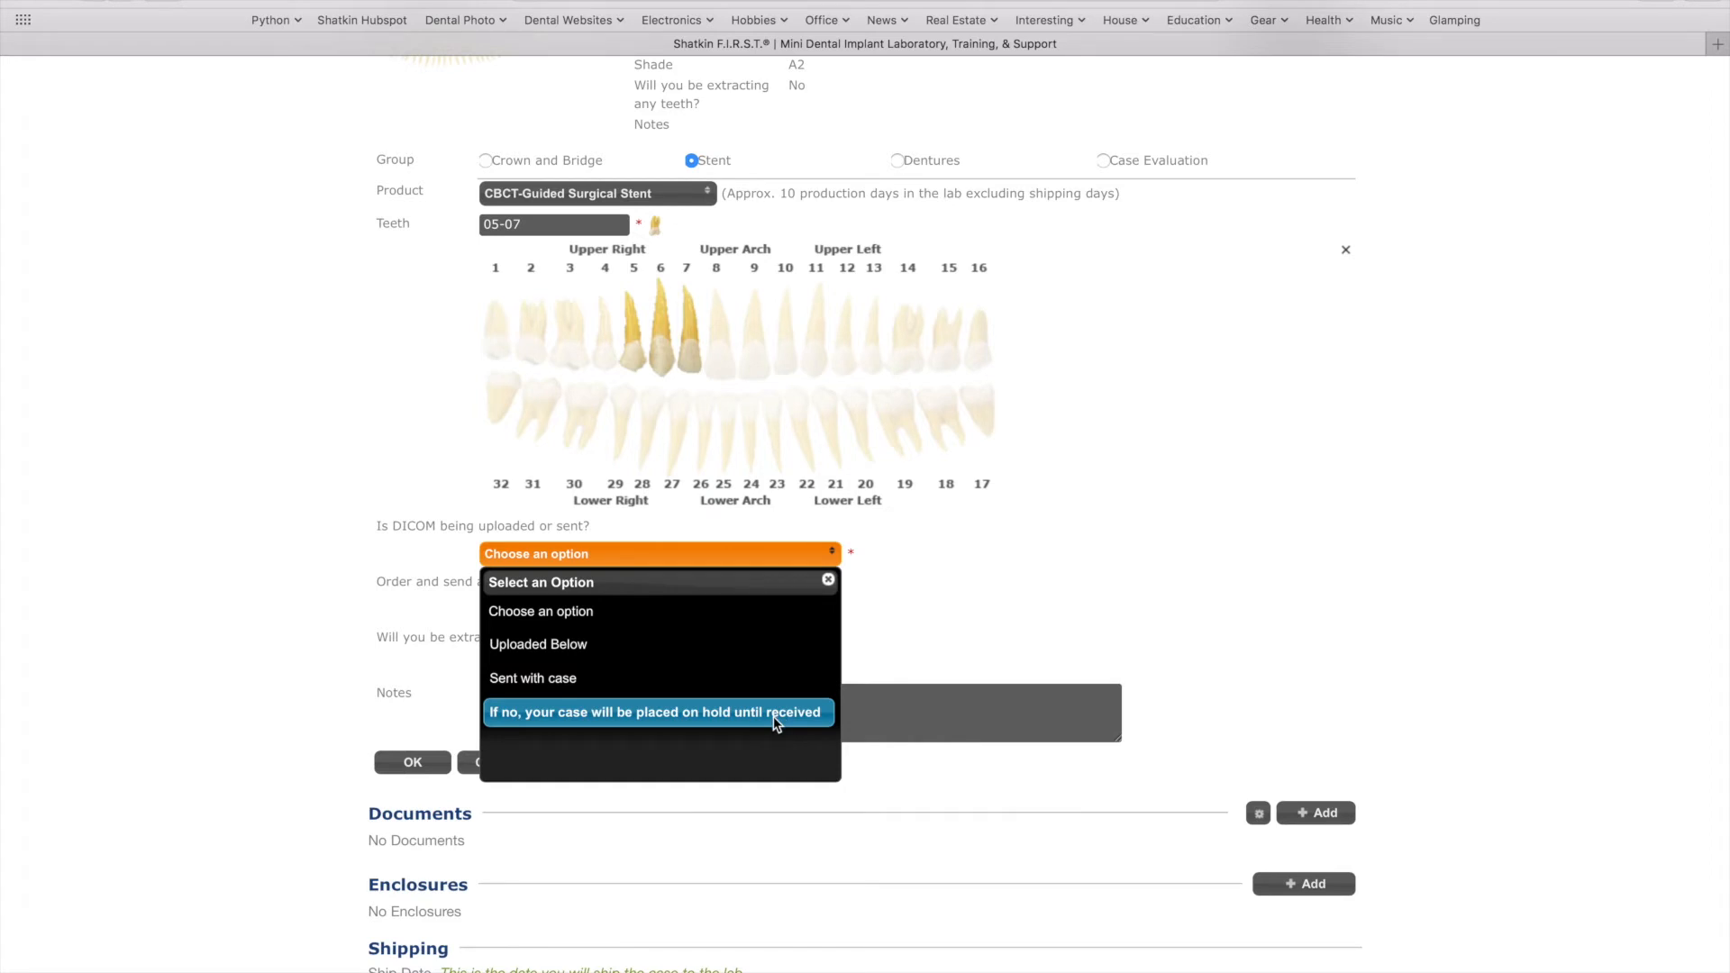
{"action": "left_click", "coordinate": [644, 680]}
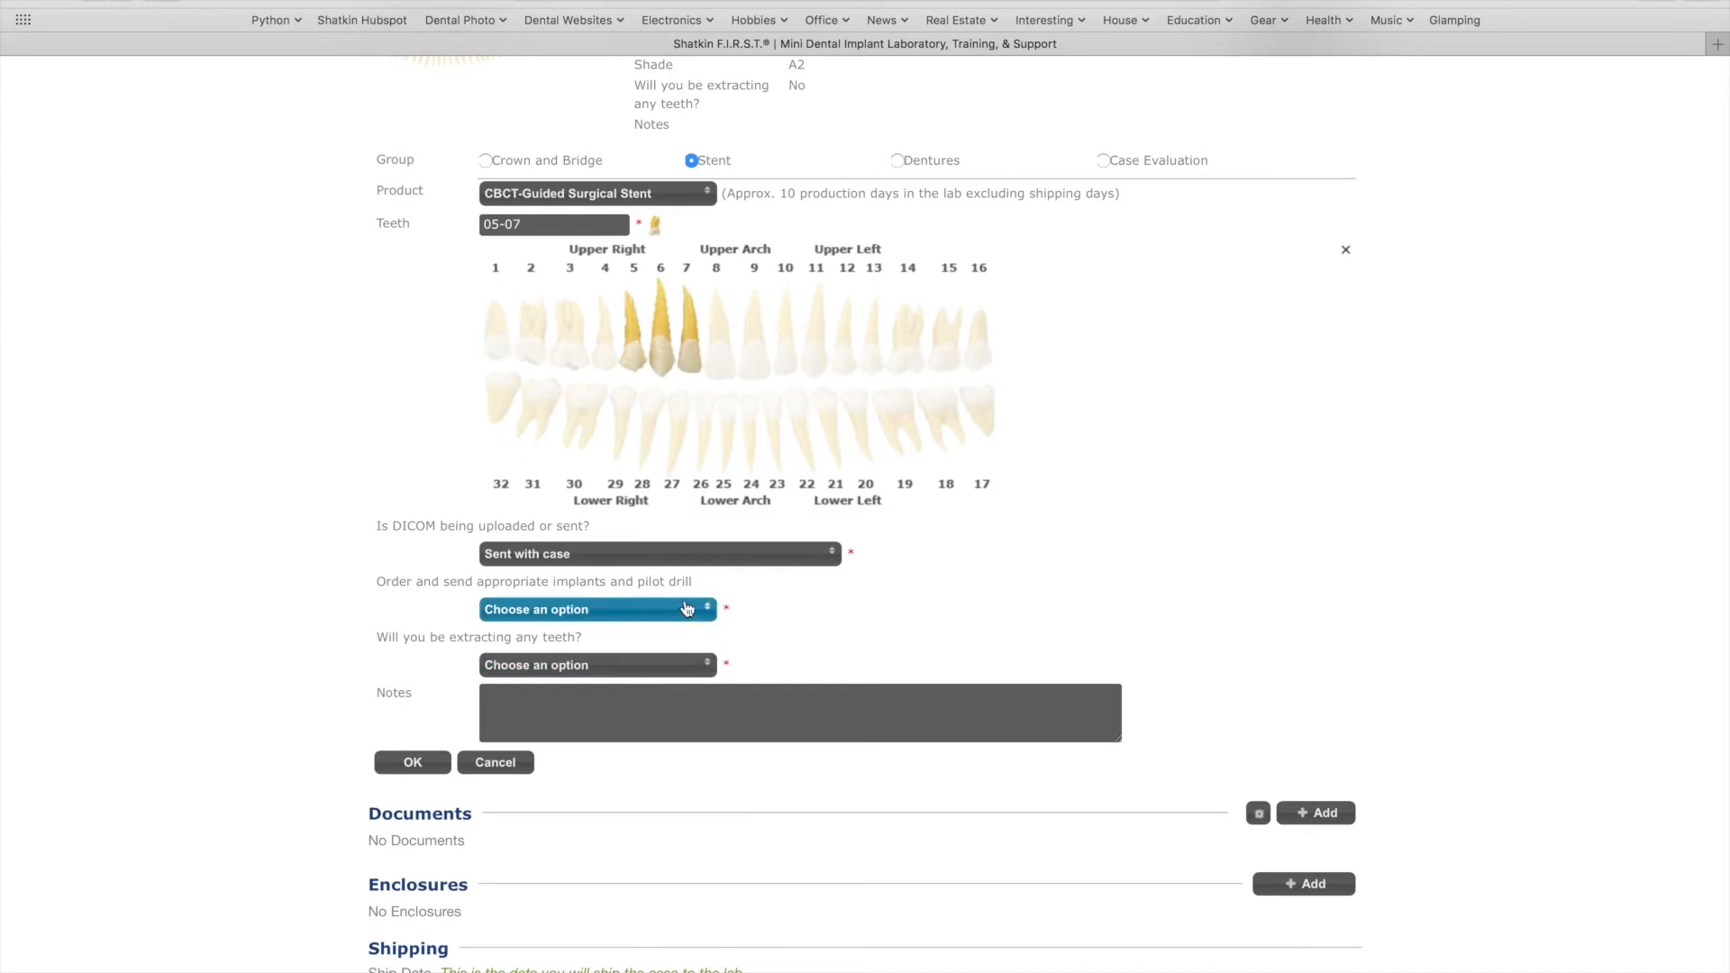
{"action": "left_click", "coordinate": [687, 609]}
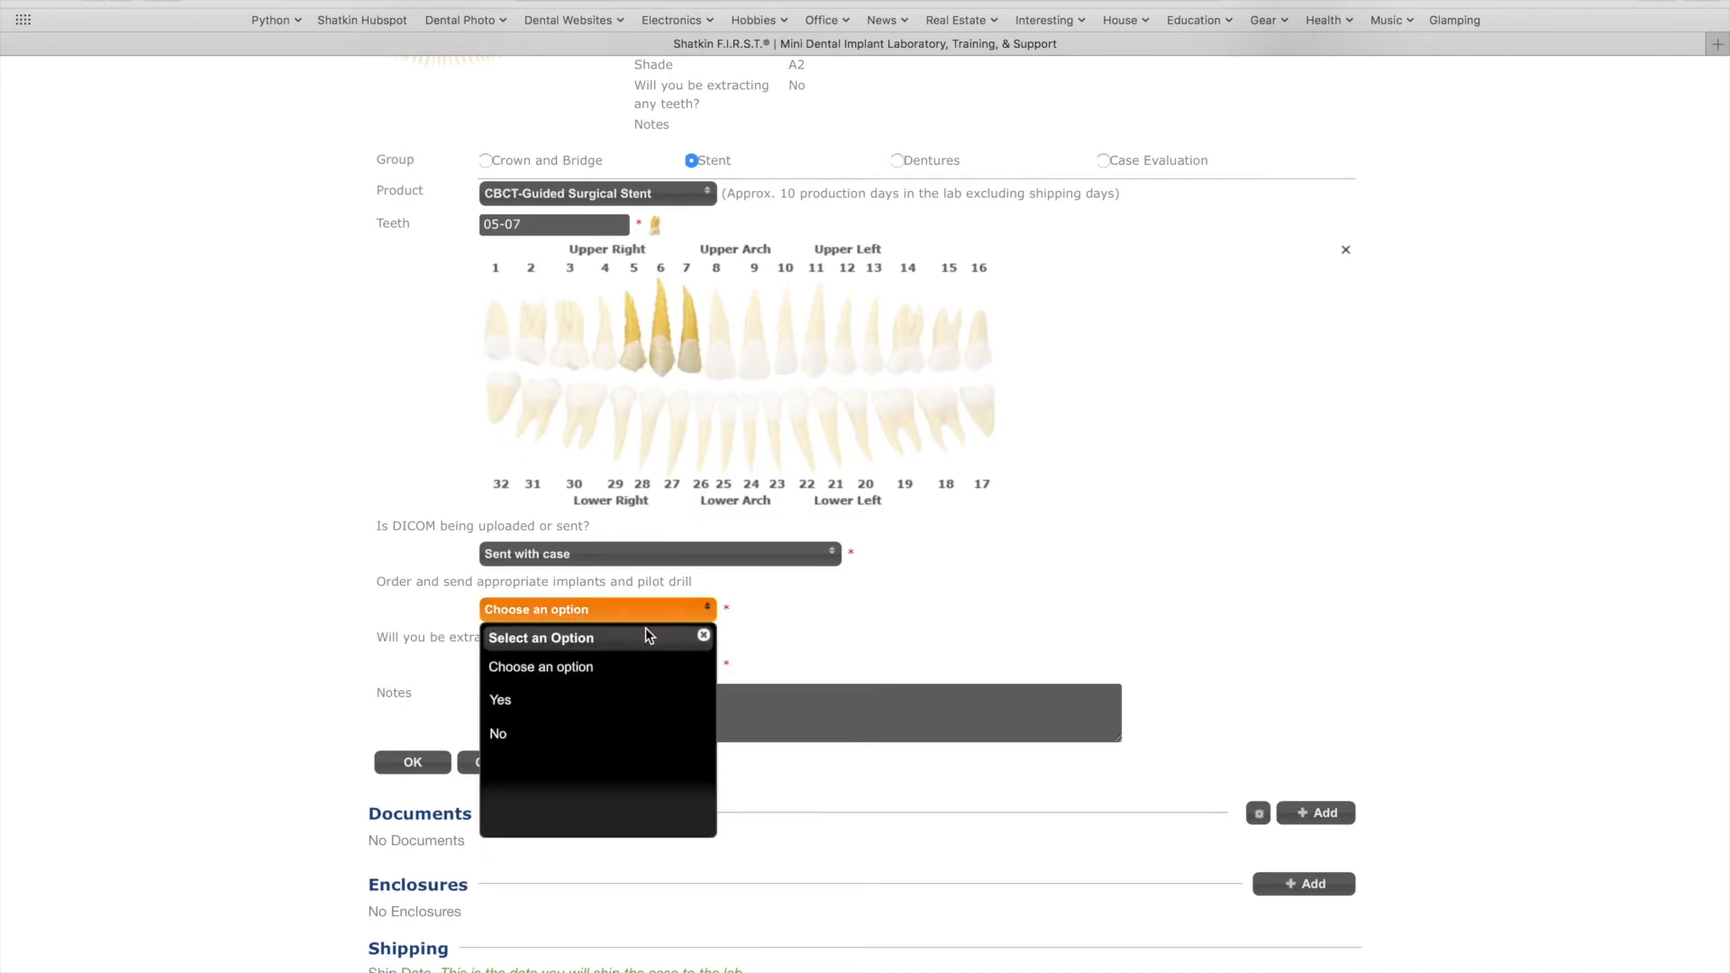
{"action": "left_click", "coordinate": [565, 704]}
{"action": "left_click", "coordinate": [608, 667]}
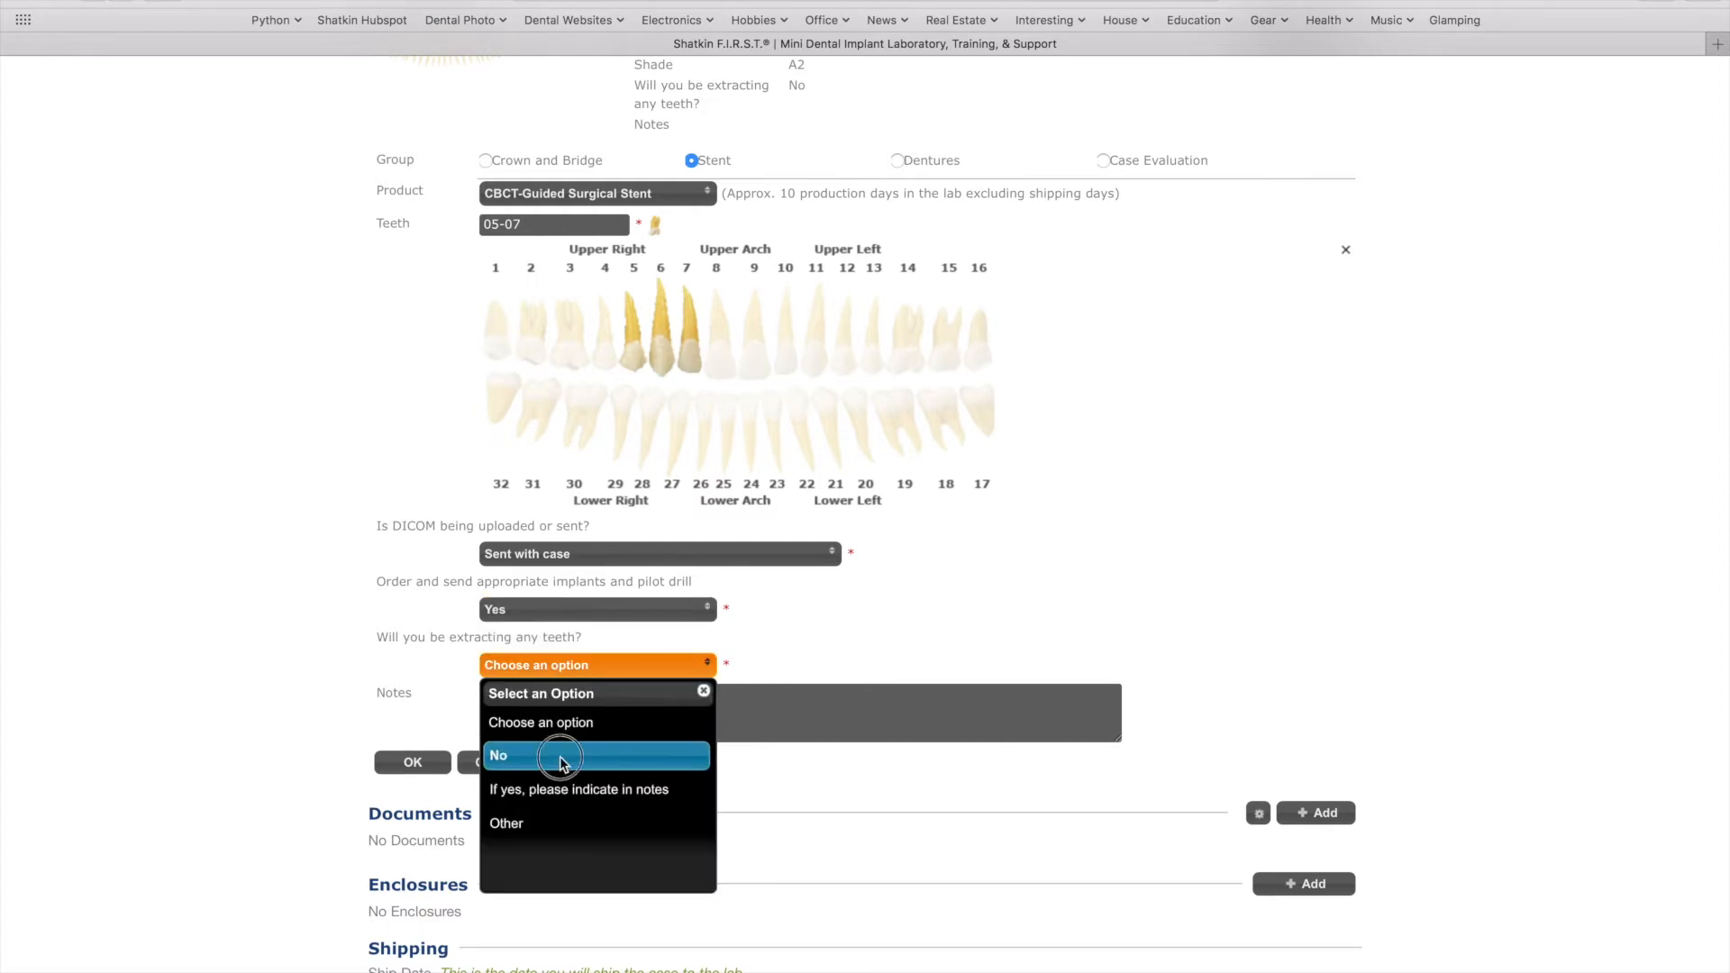
{"action": "left_click", "coordinate": [559, 755]}
{"action": "left_click", "coordinate": [424, 763]}
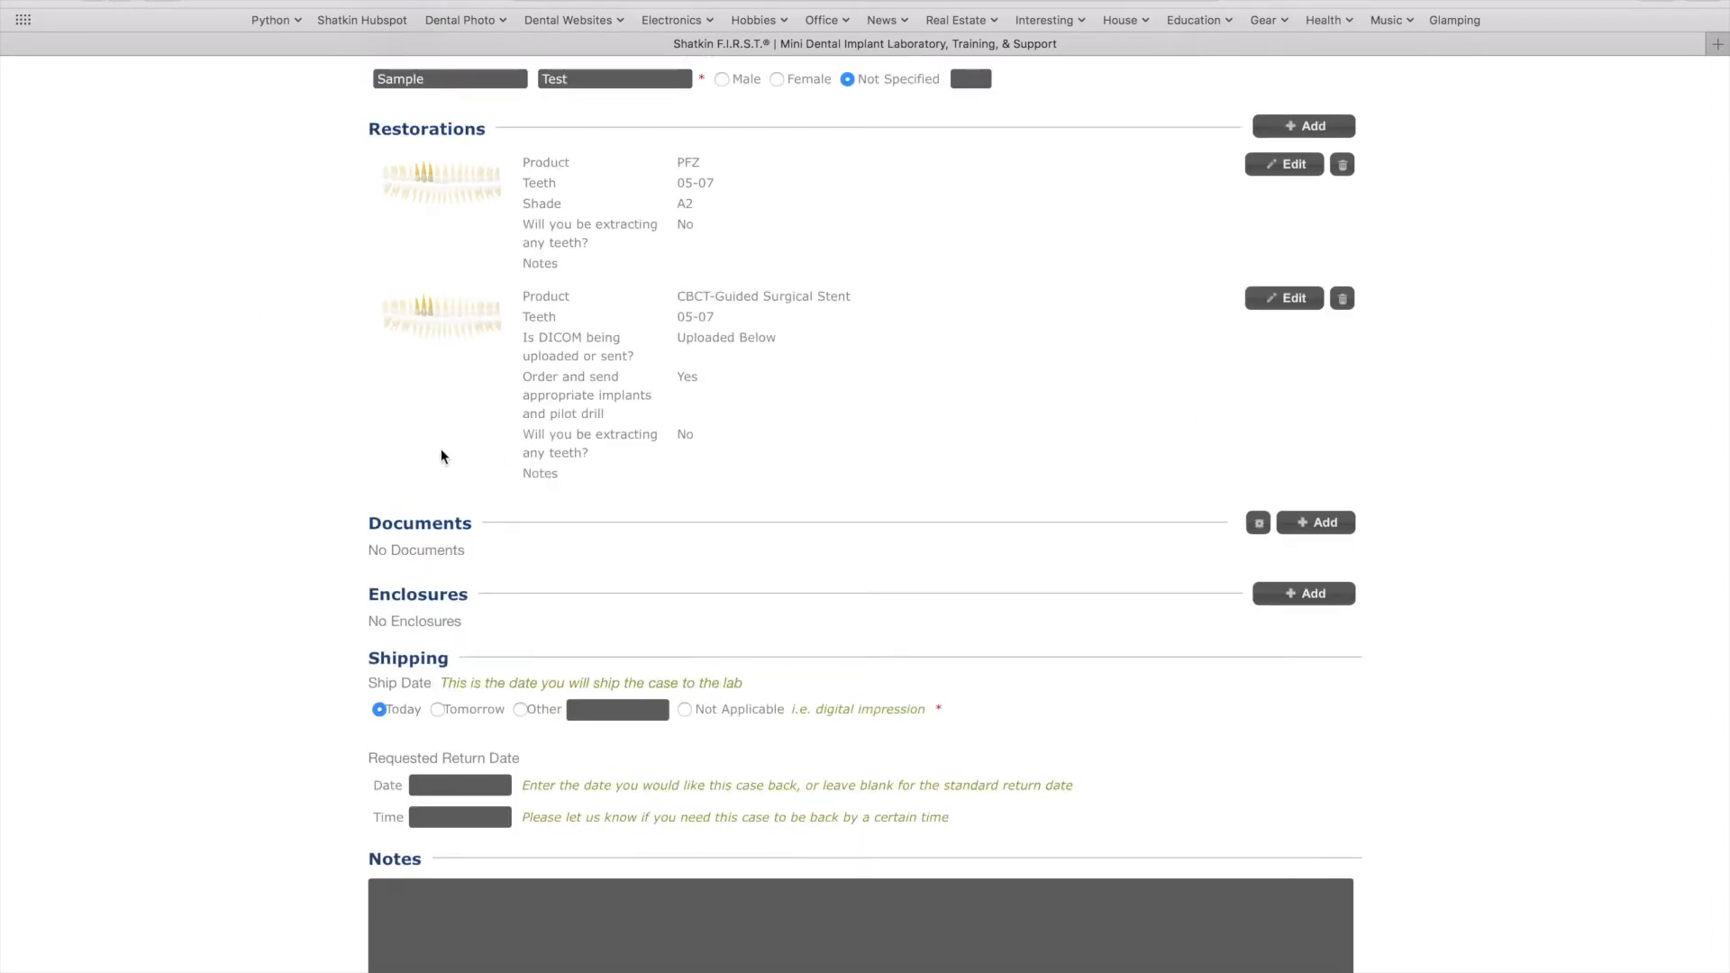
Start attaching a document but cancel without choosing a file
{"action": "left_click", "coordinate": [1324, 523]}
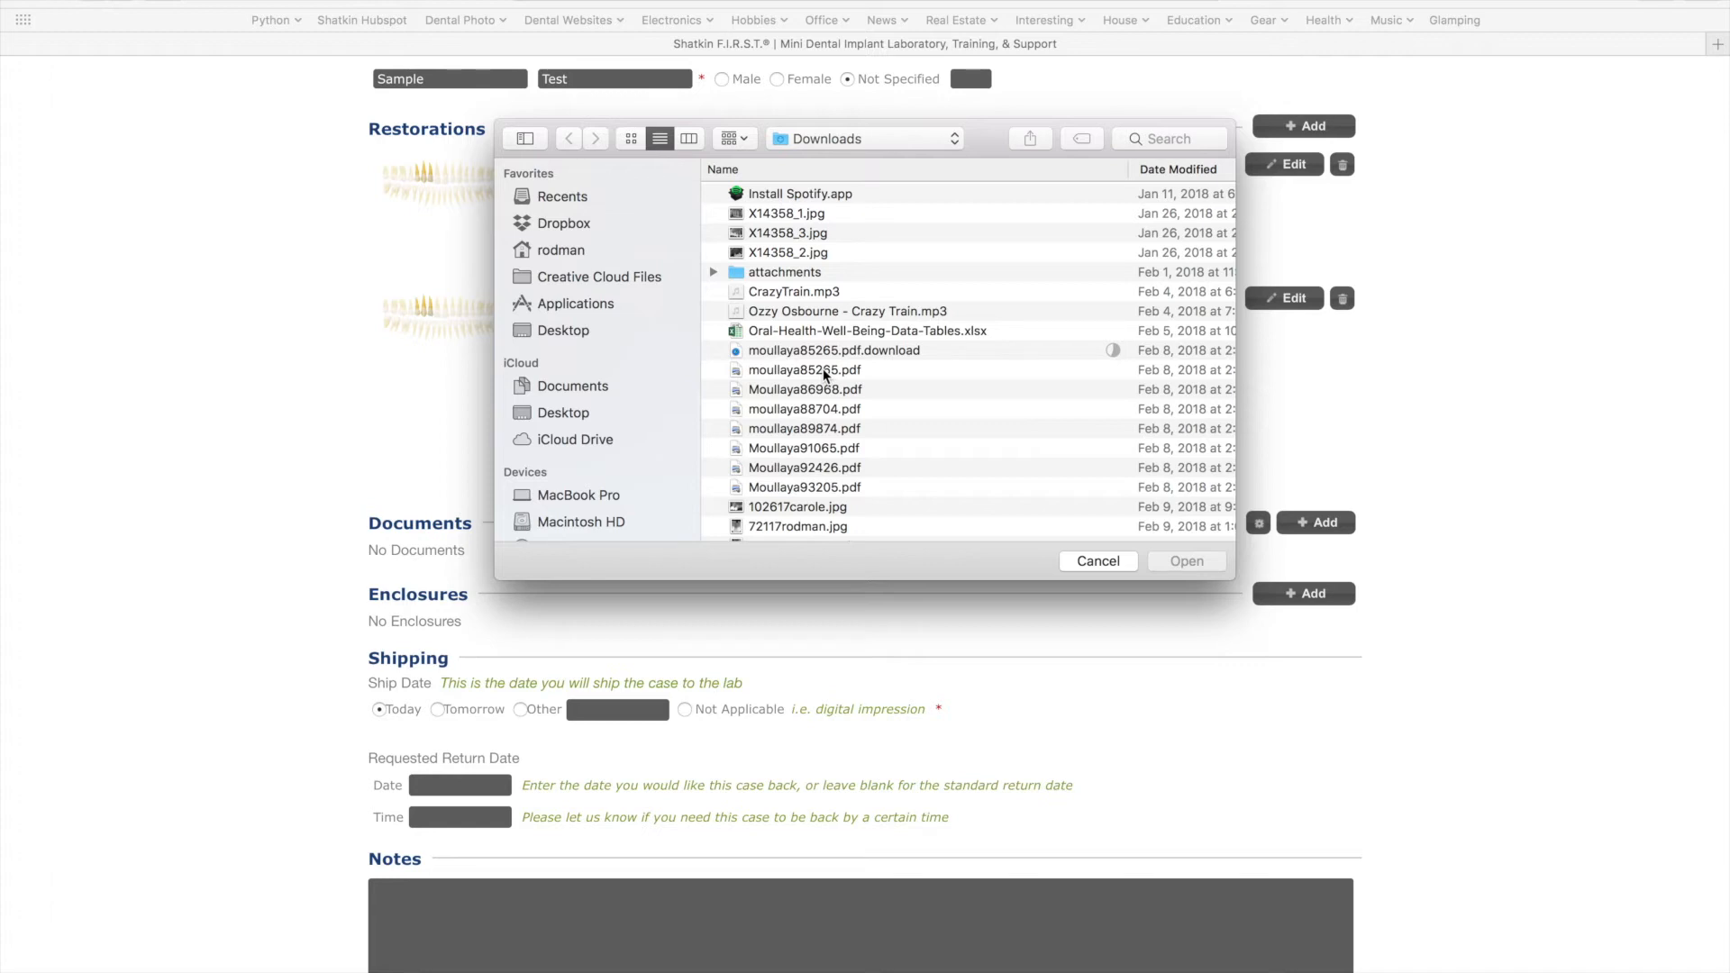
{"action": "left_click", "coordinate": [1112, 560]}
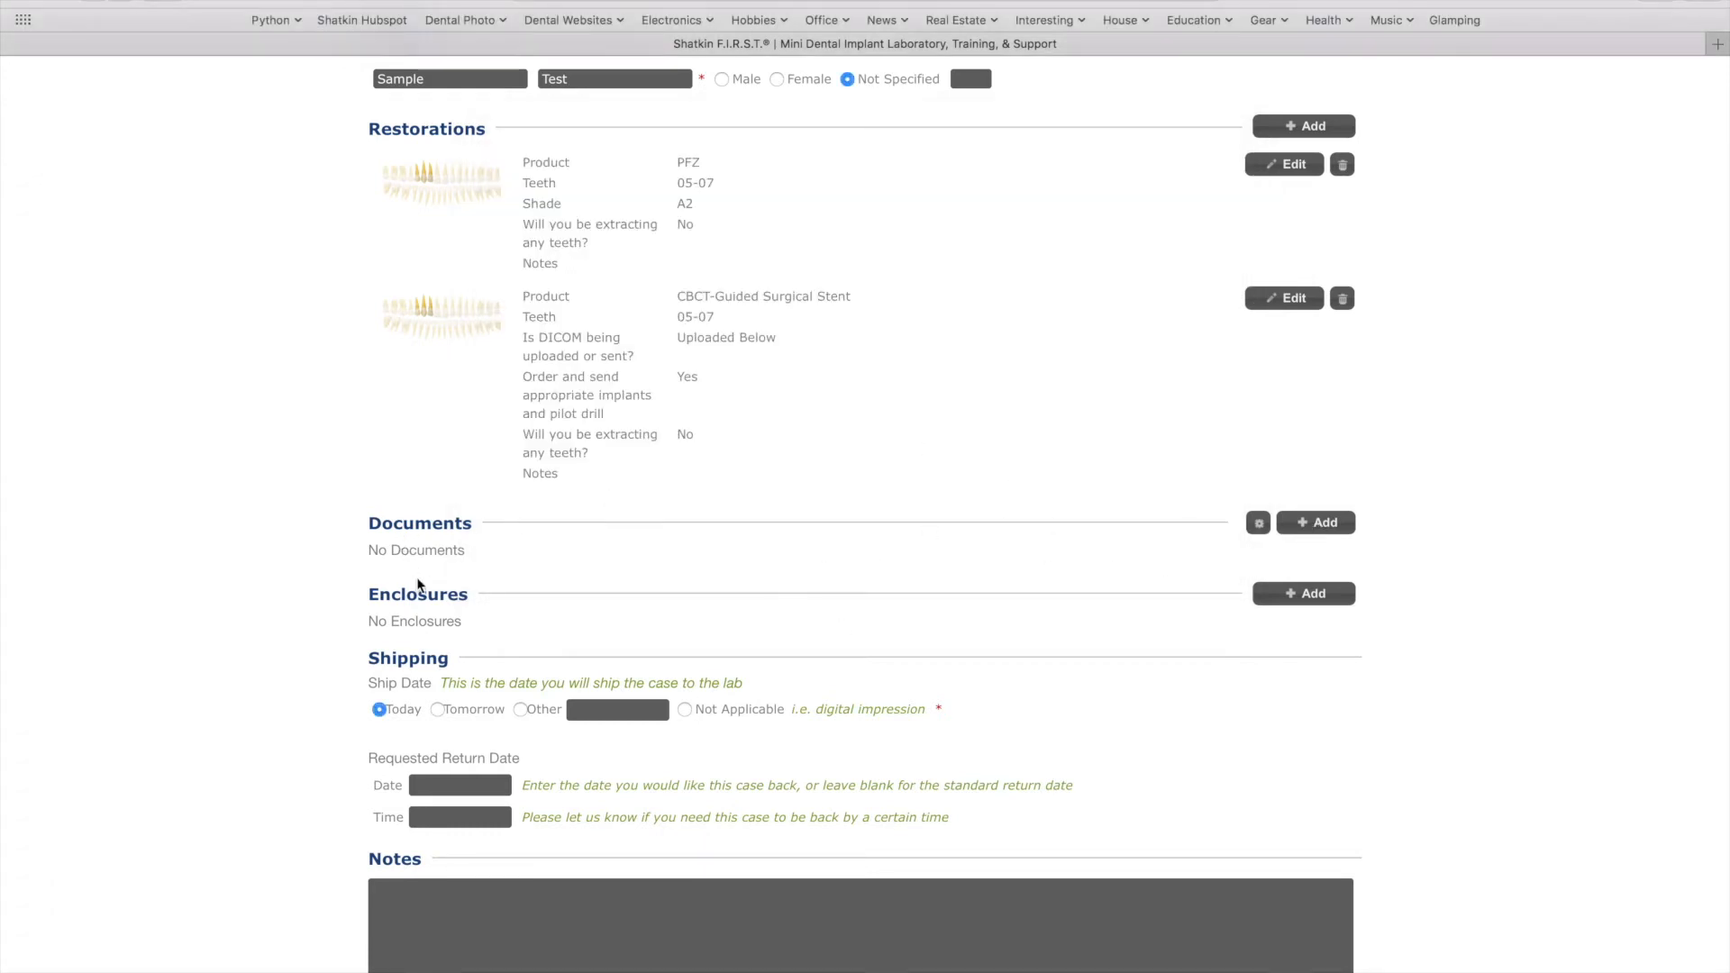
Add enclosures of 1 model, 2 polyvinyl impressions and 1 bite
{"action": "left_click", "coordinate": [1284, 604]}
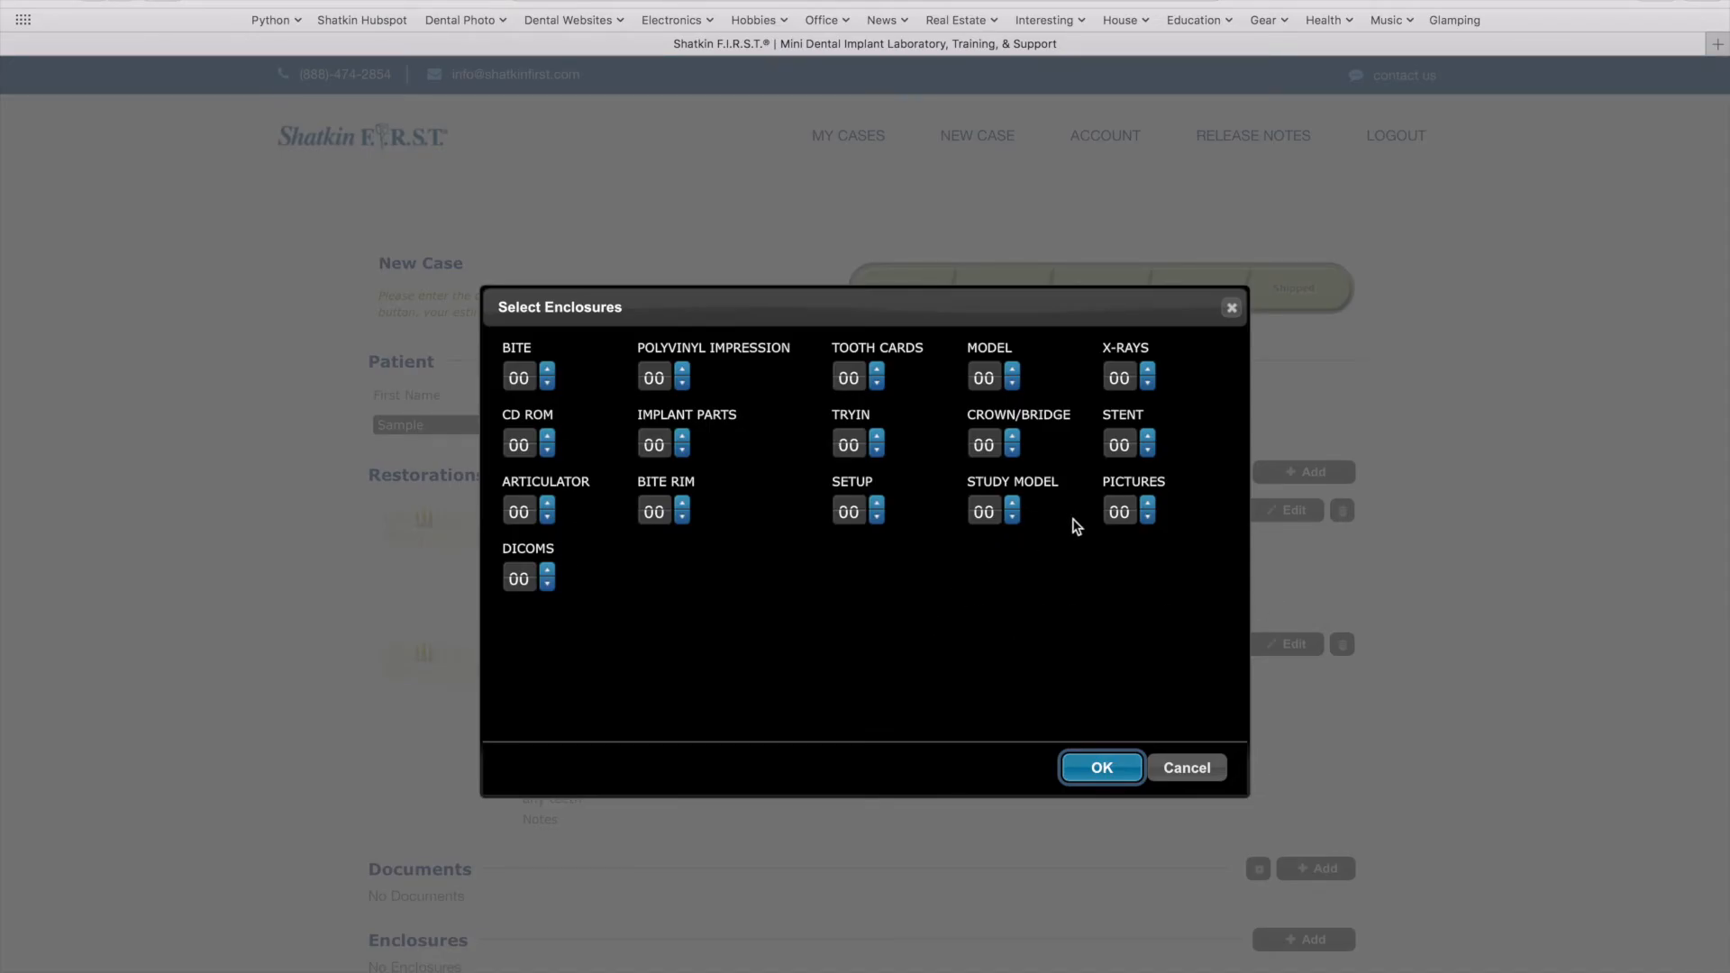
{"action": "left_click", "coordinate": [1013, 373]}
{"action": "left_click", "coordinate": [682, 372]}
{"action": "left_click", "coordinate": [682, 372]}
{"action": "left_click", "coordinate": [546, 371]}
{"action": "left_click", "coordinate": [1101, 766]}
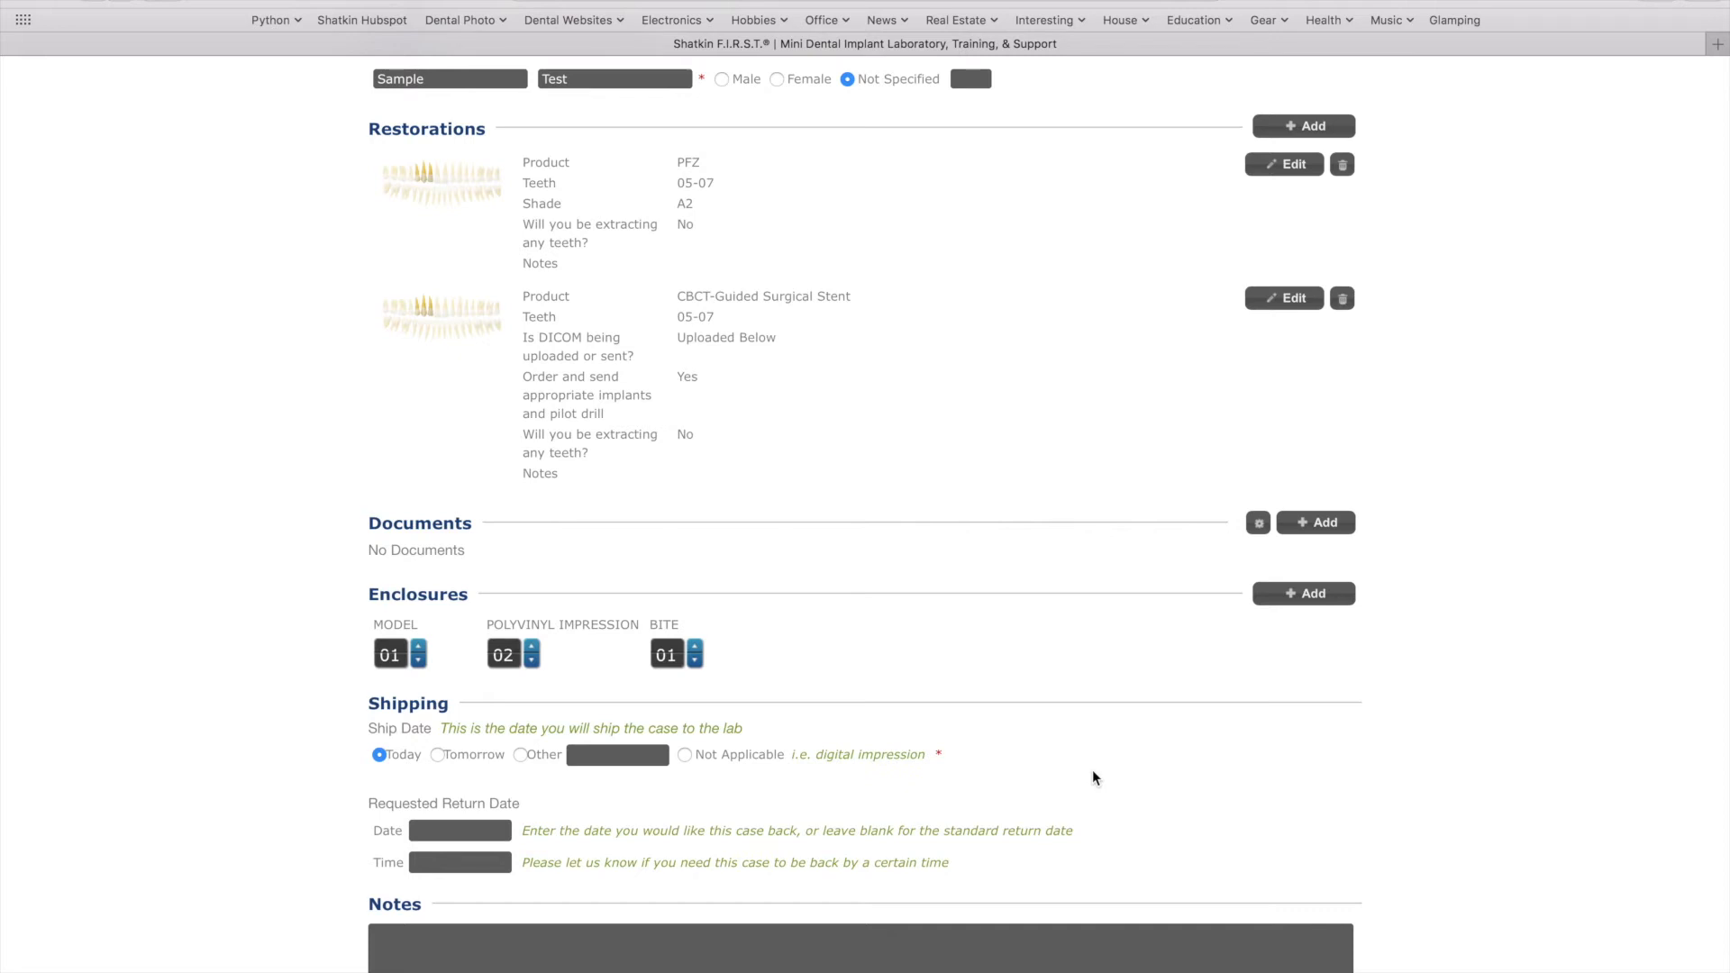
{"action": "scroll", "coordinate": [1092, 777], "scroll_direction": "down", "scroll_amount": 3}
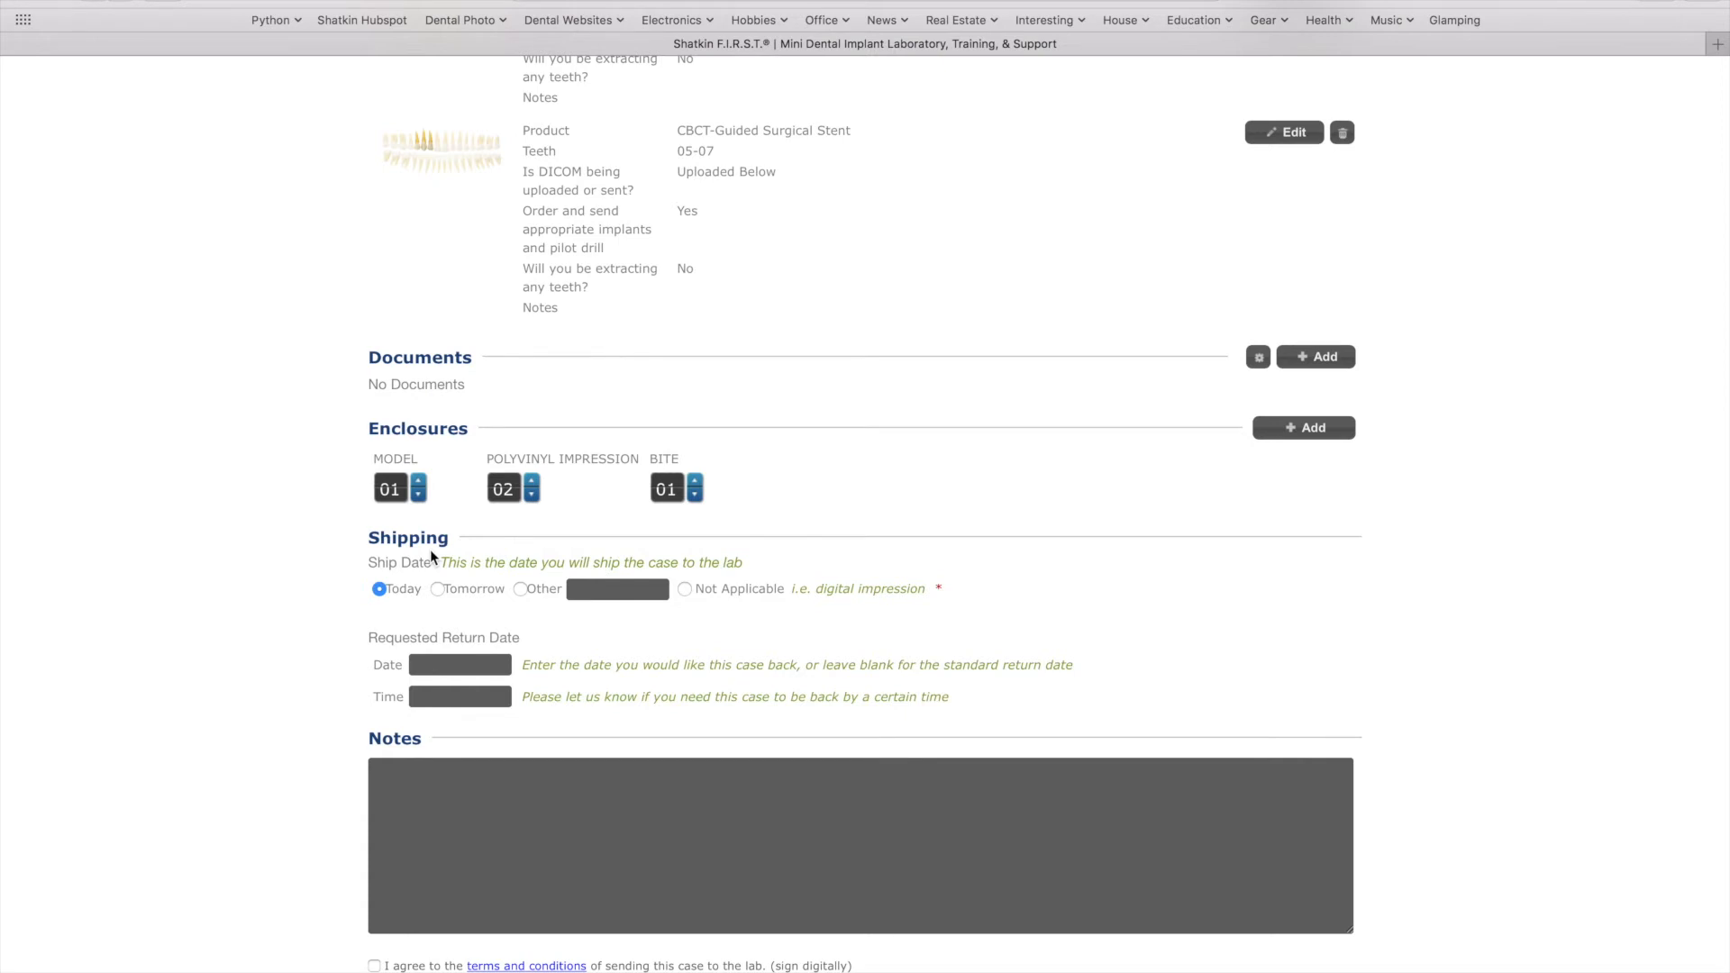
Set the requested return date to September 12, 2018 (09/12/2018)
{"action": "left_click", "coordinate": [462, 664]}
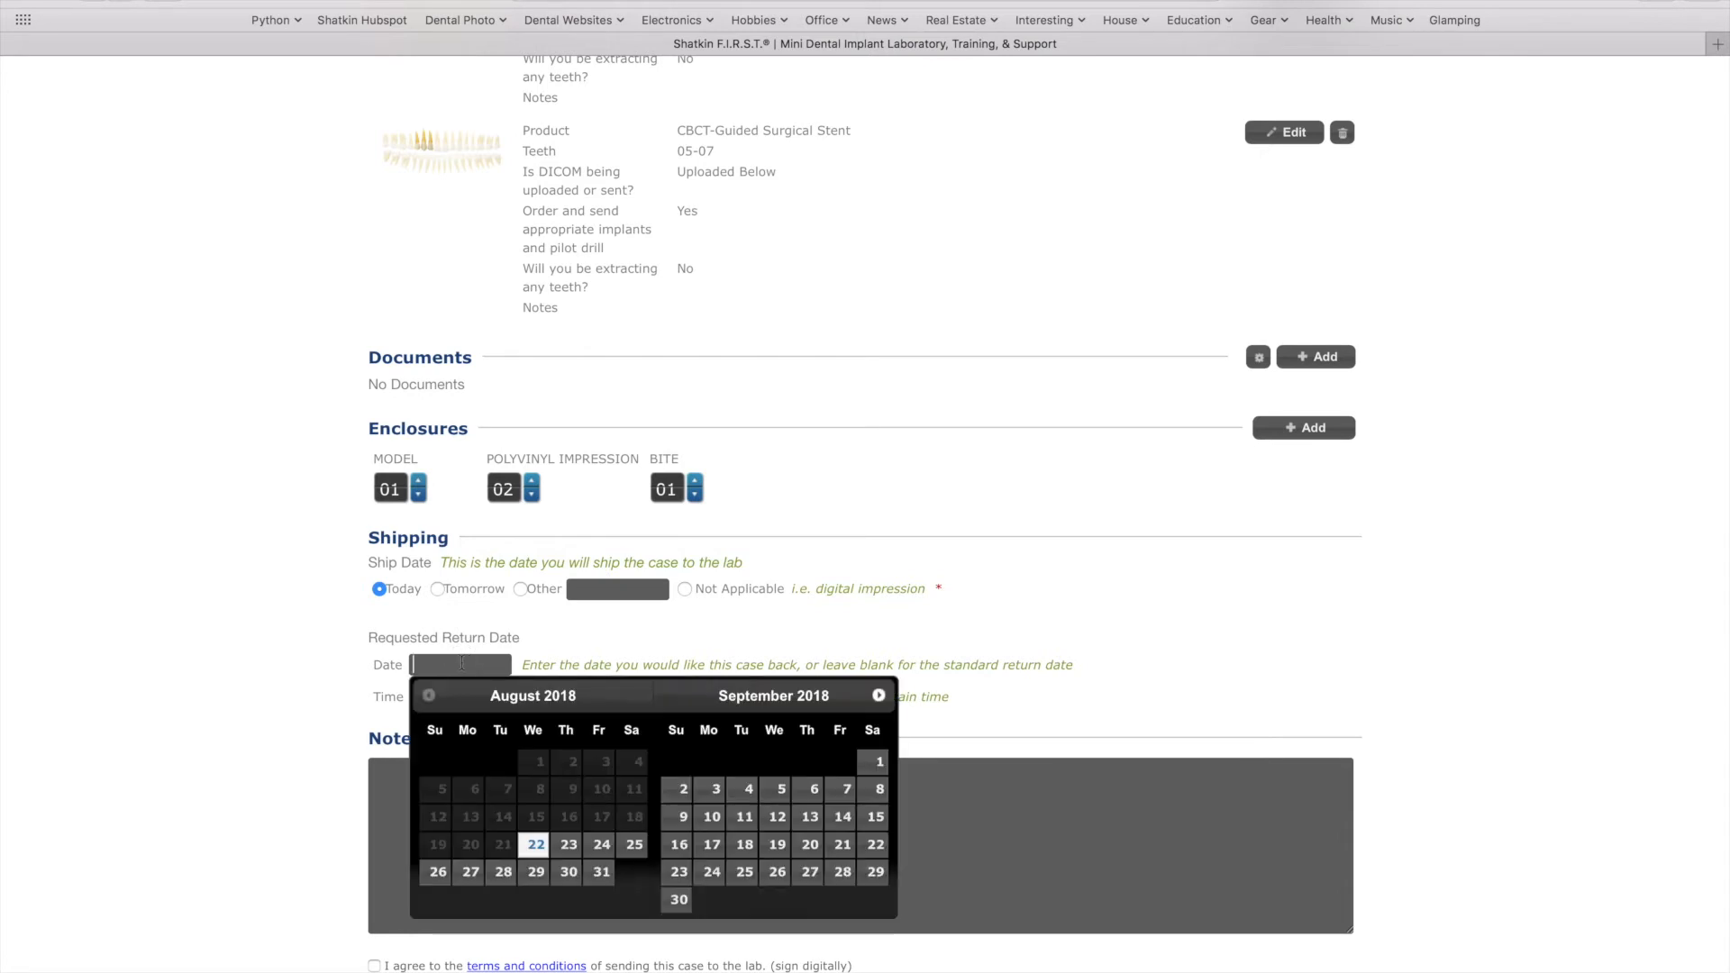
{"action": "scroll", "coordinate": [462, 664], "scroll_direction": "down", "scroll_amount": 1}
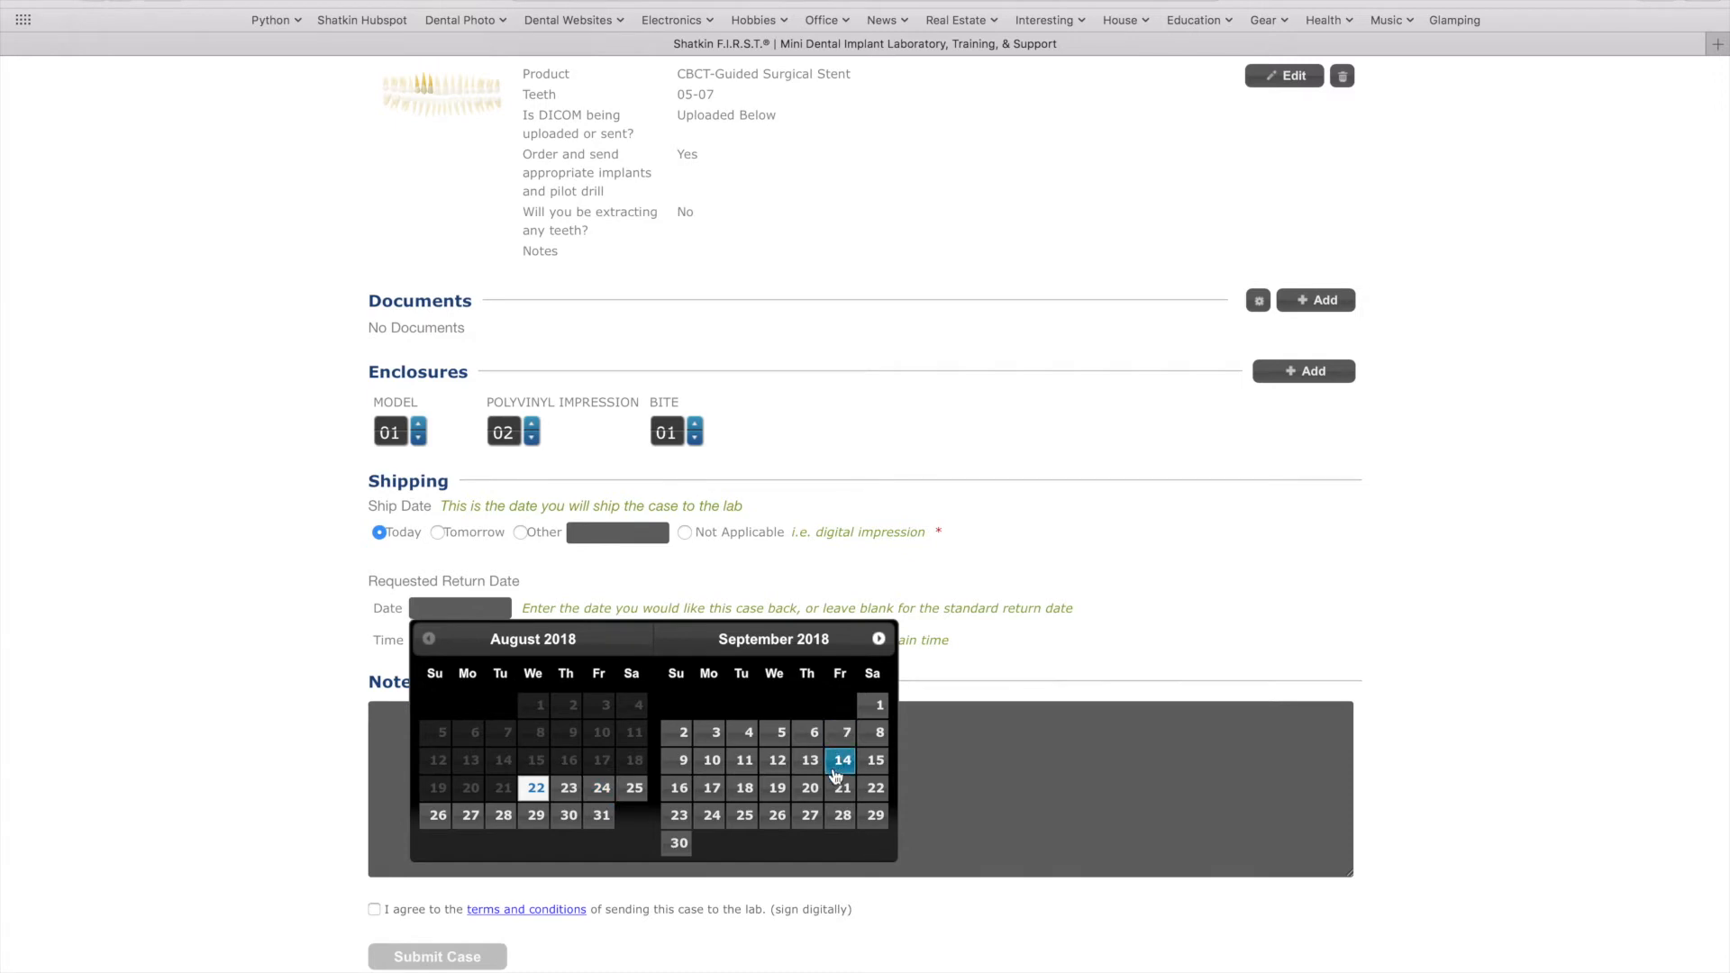
{"action": "left_click", "coordinate": [770, 759]}
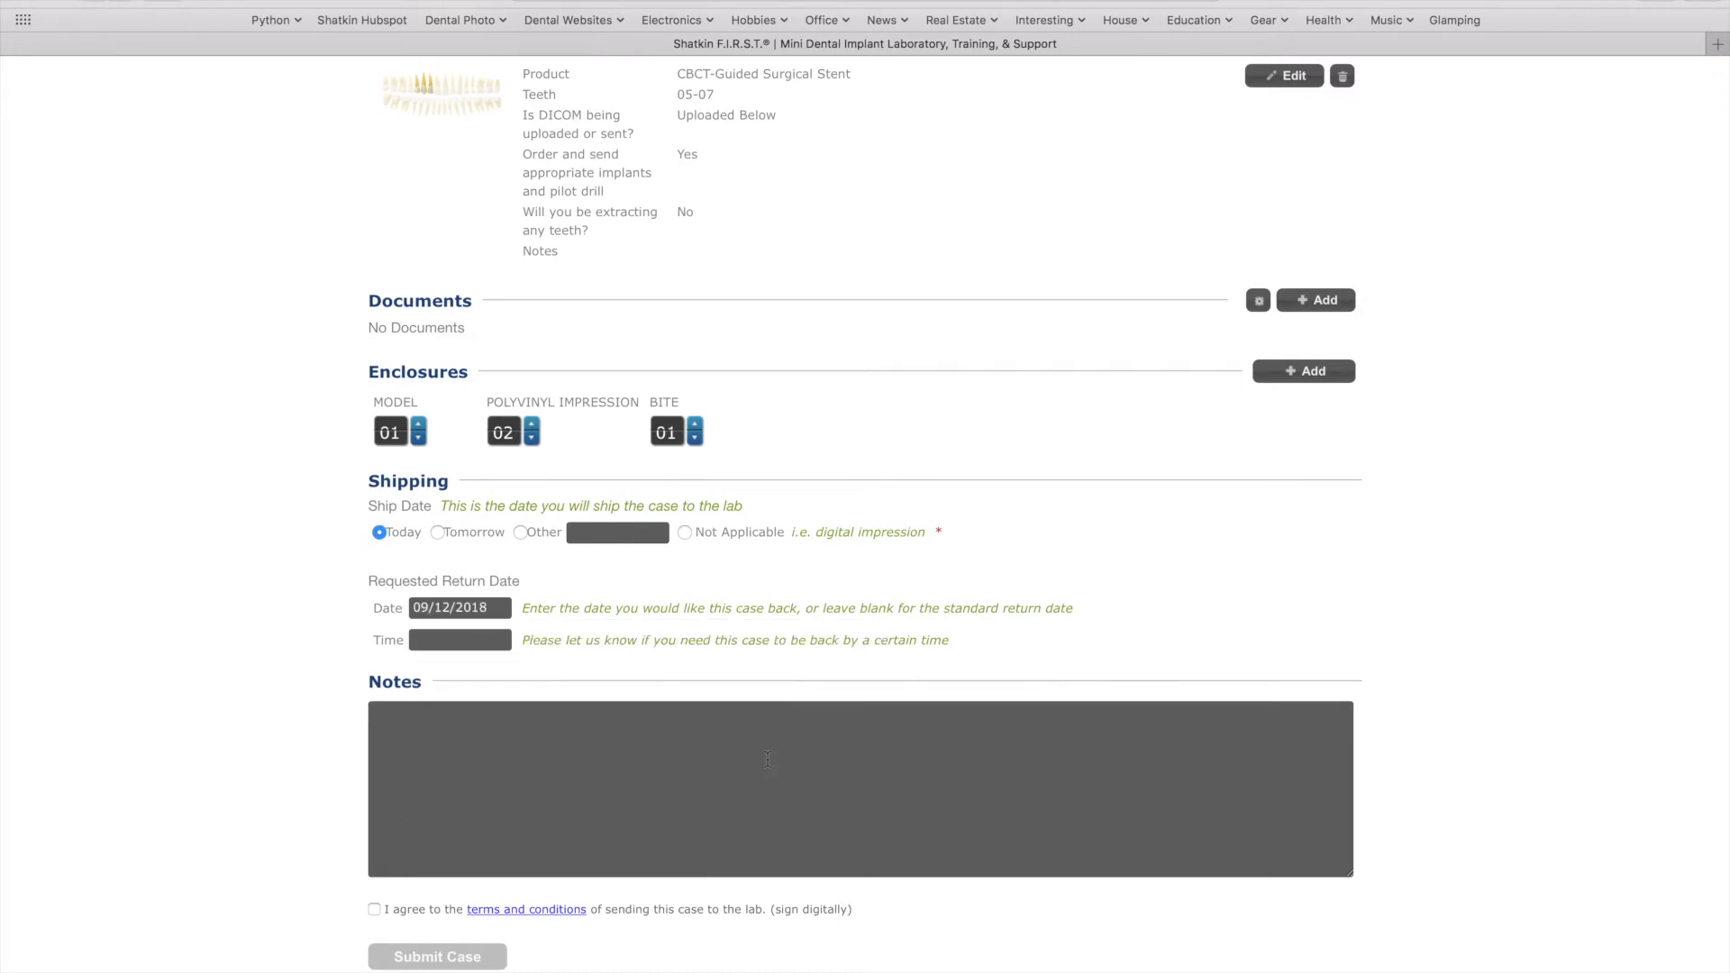
{"action": "scroll", "coordinate": [735, 723], "scroll_direction": "down", "scroll_amount": 2}
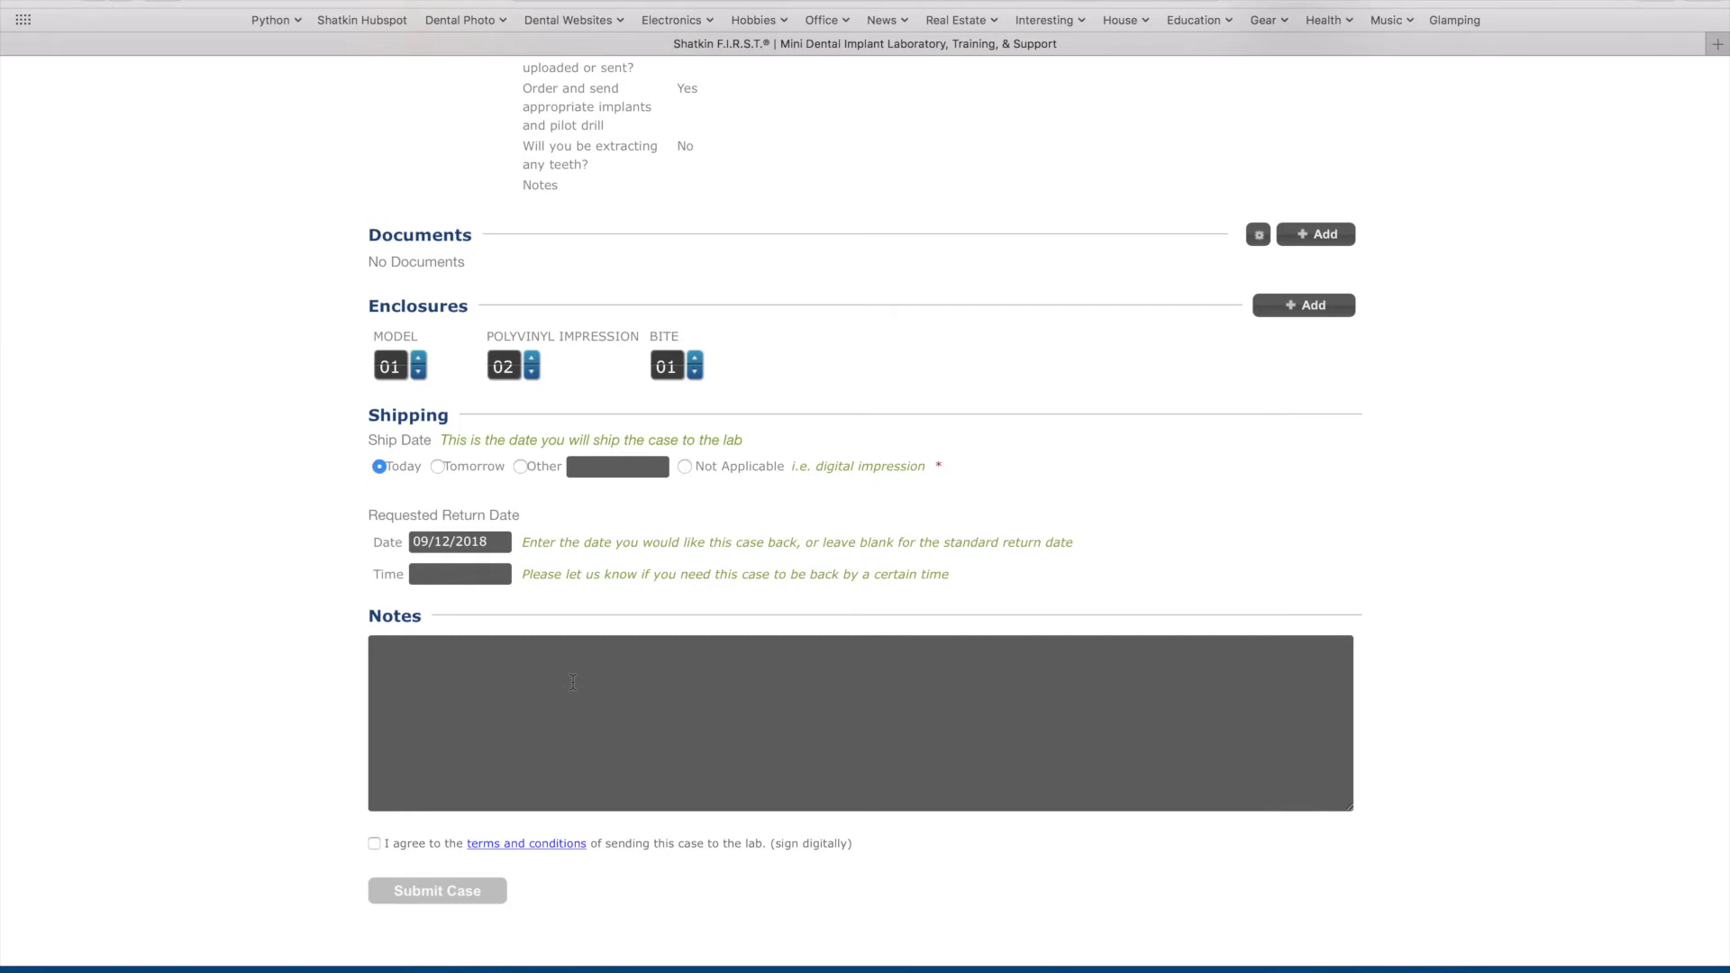
Add the lab note 'Please use blossom implants' to the case
{"action": "left_click", "coordinate": [572, 682]}
{"action": "type", "text": "Please use blossom implants"}
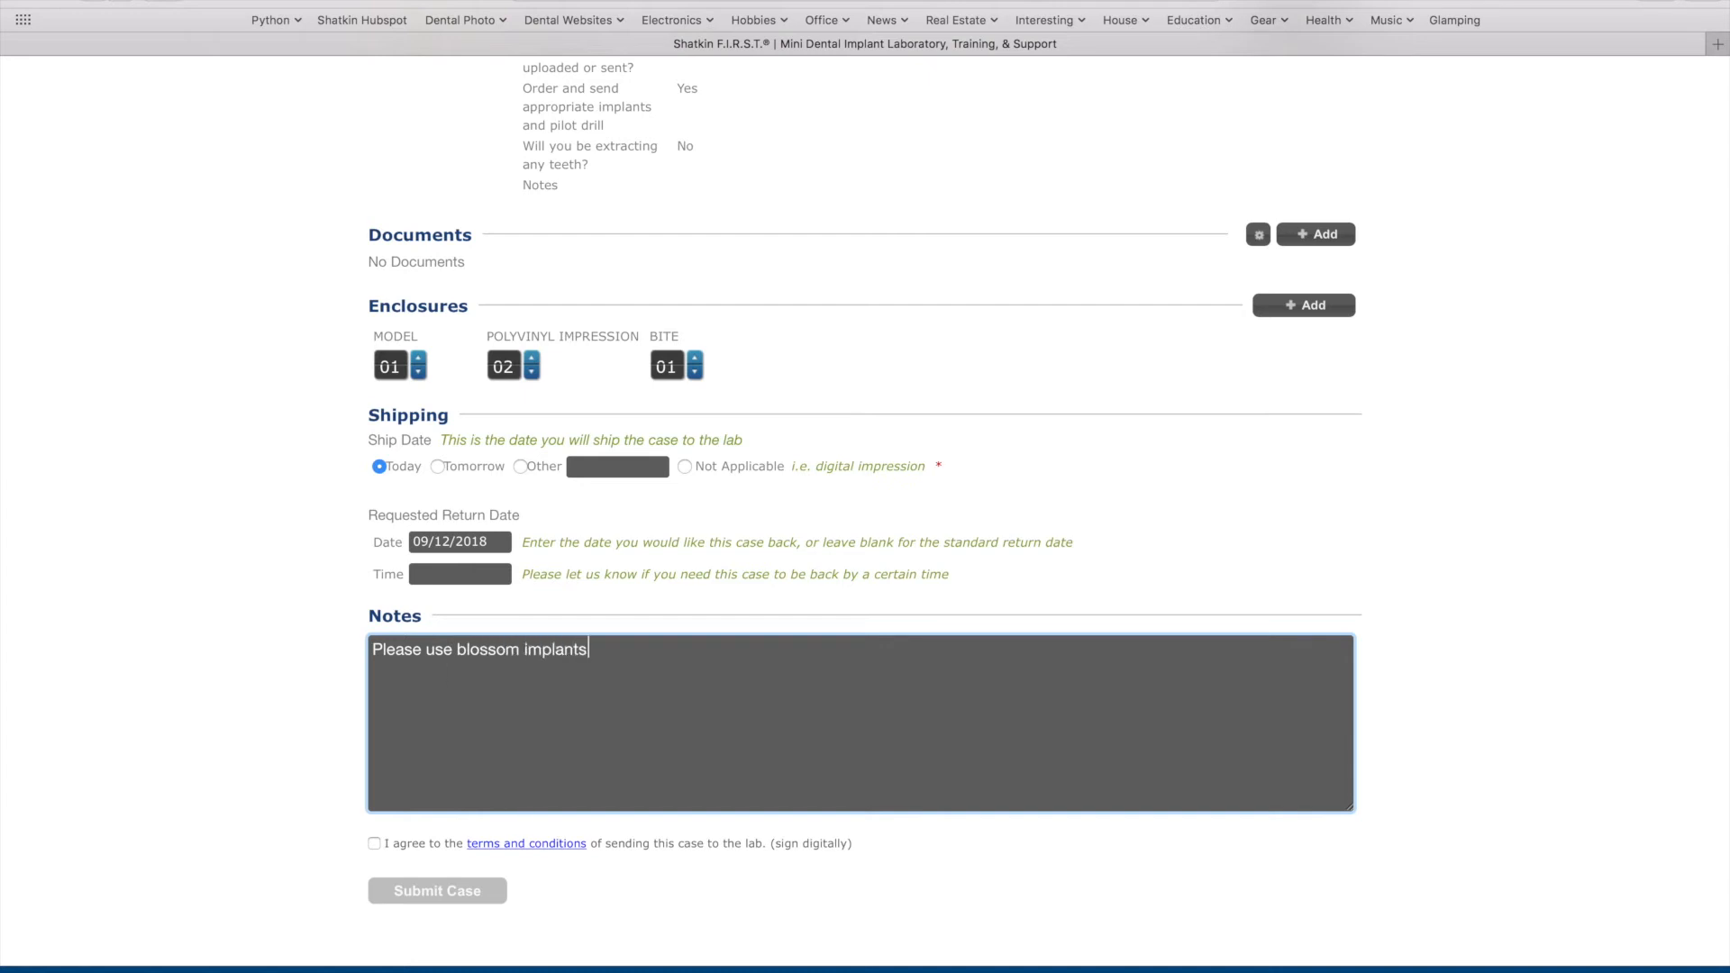
Accept the terms and conditions, submit the case, and acknowledge the success message
{"action": "left_click", "coordinate": [374, 843]}
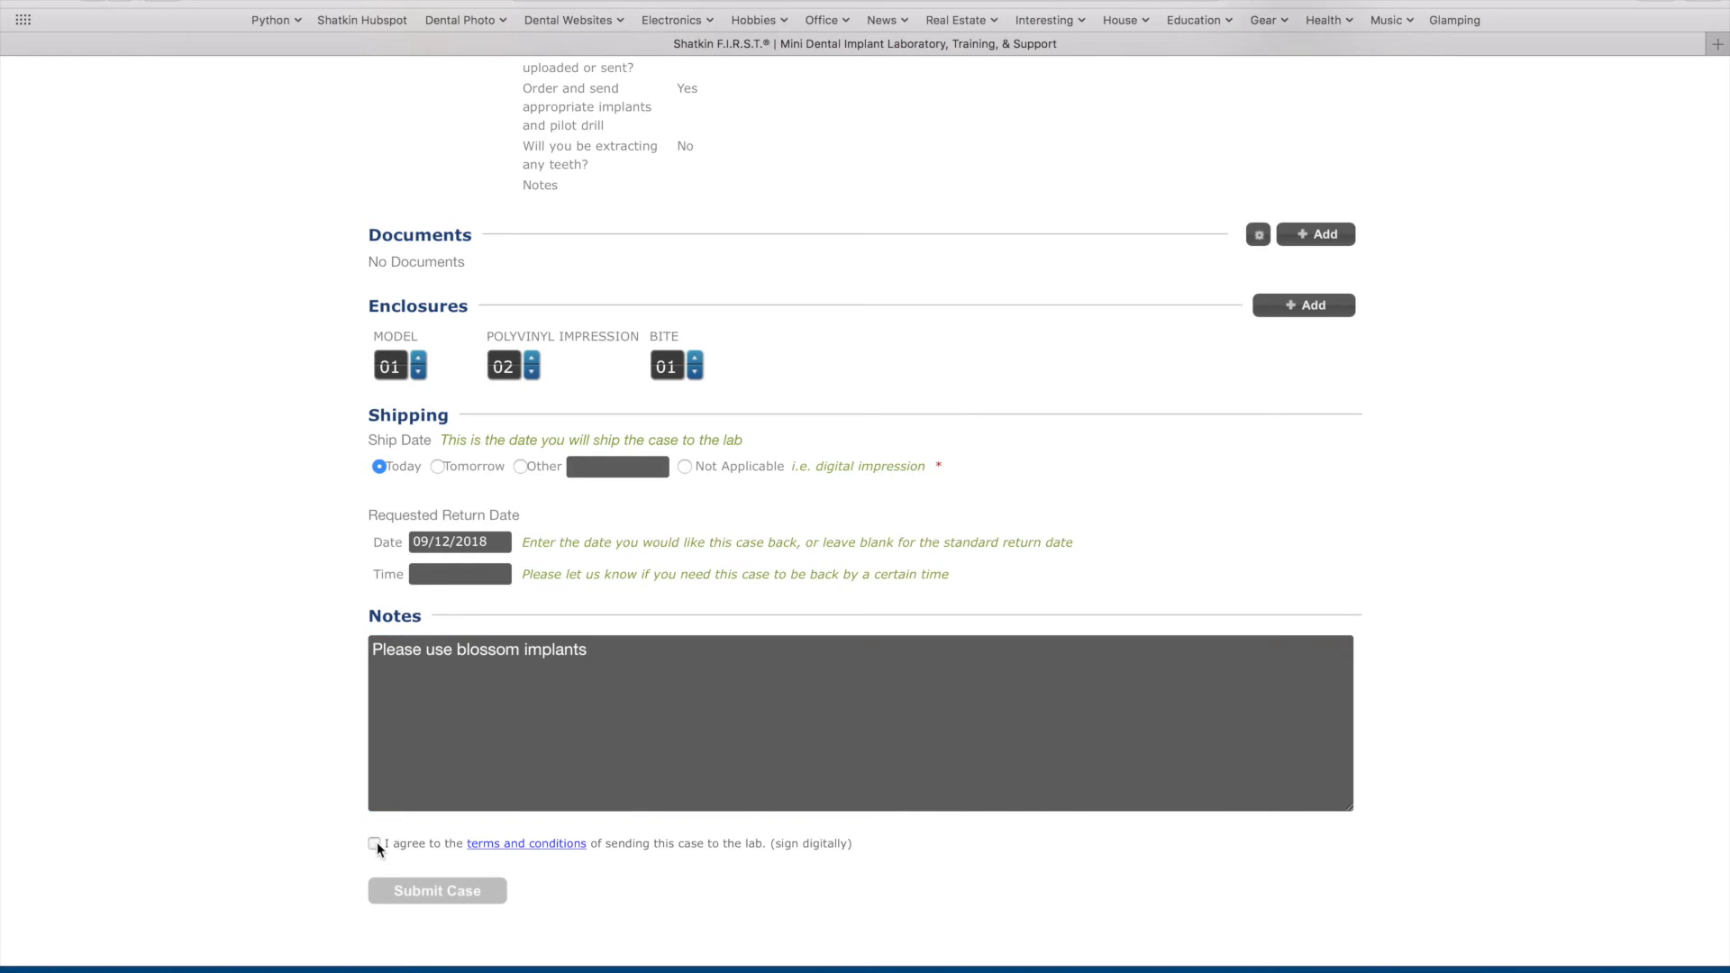
{"action": "left_click", "coordinate": [413, 889]}
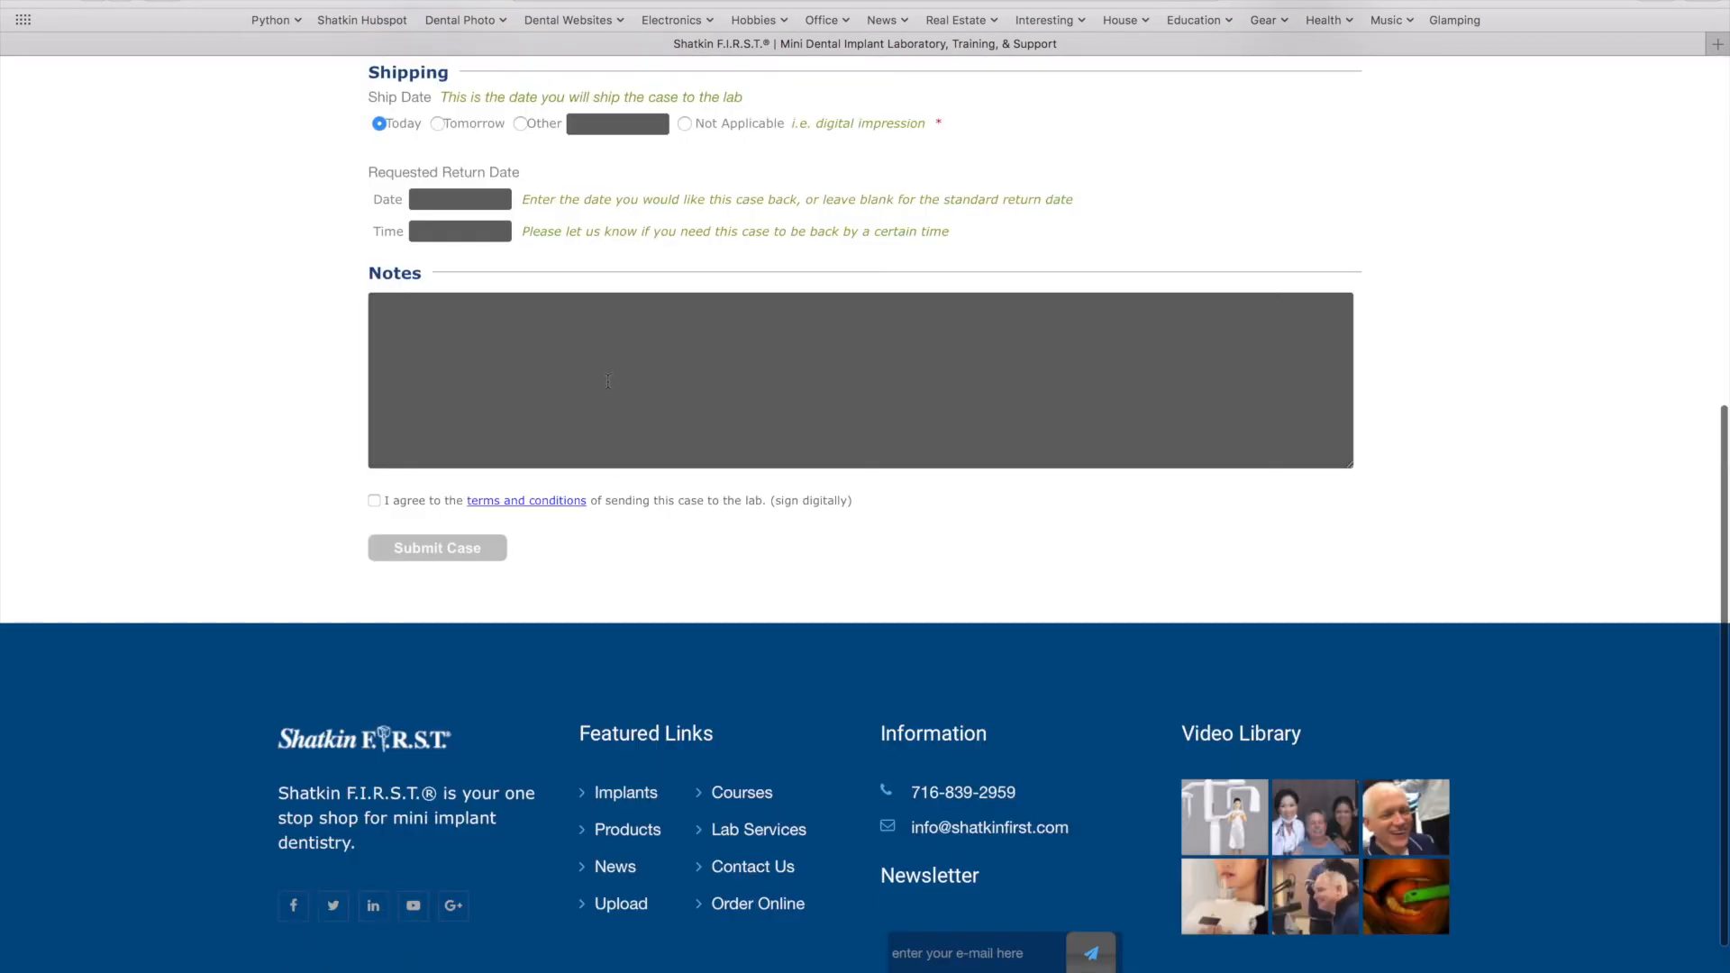
{"action": "left_click", "coordinate": [608, 381]}
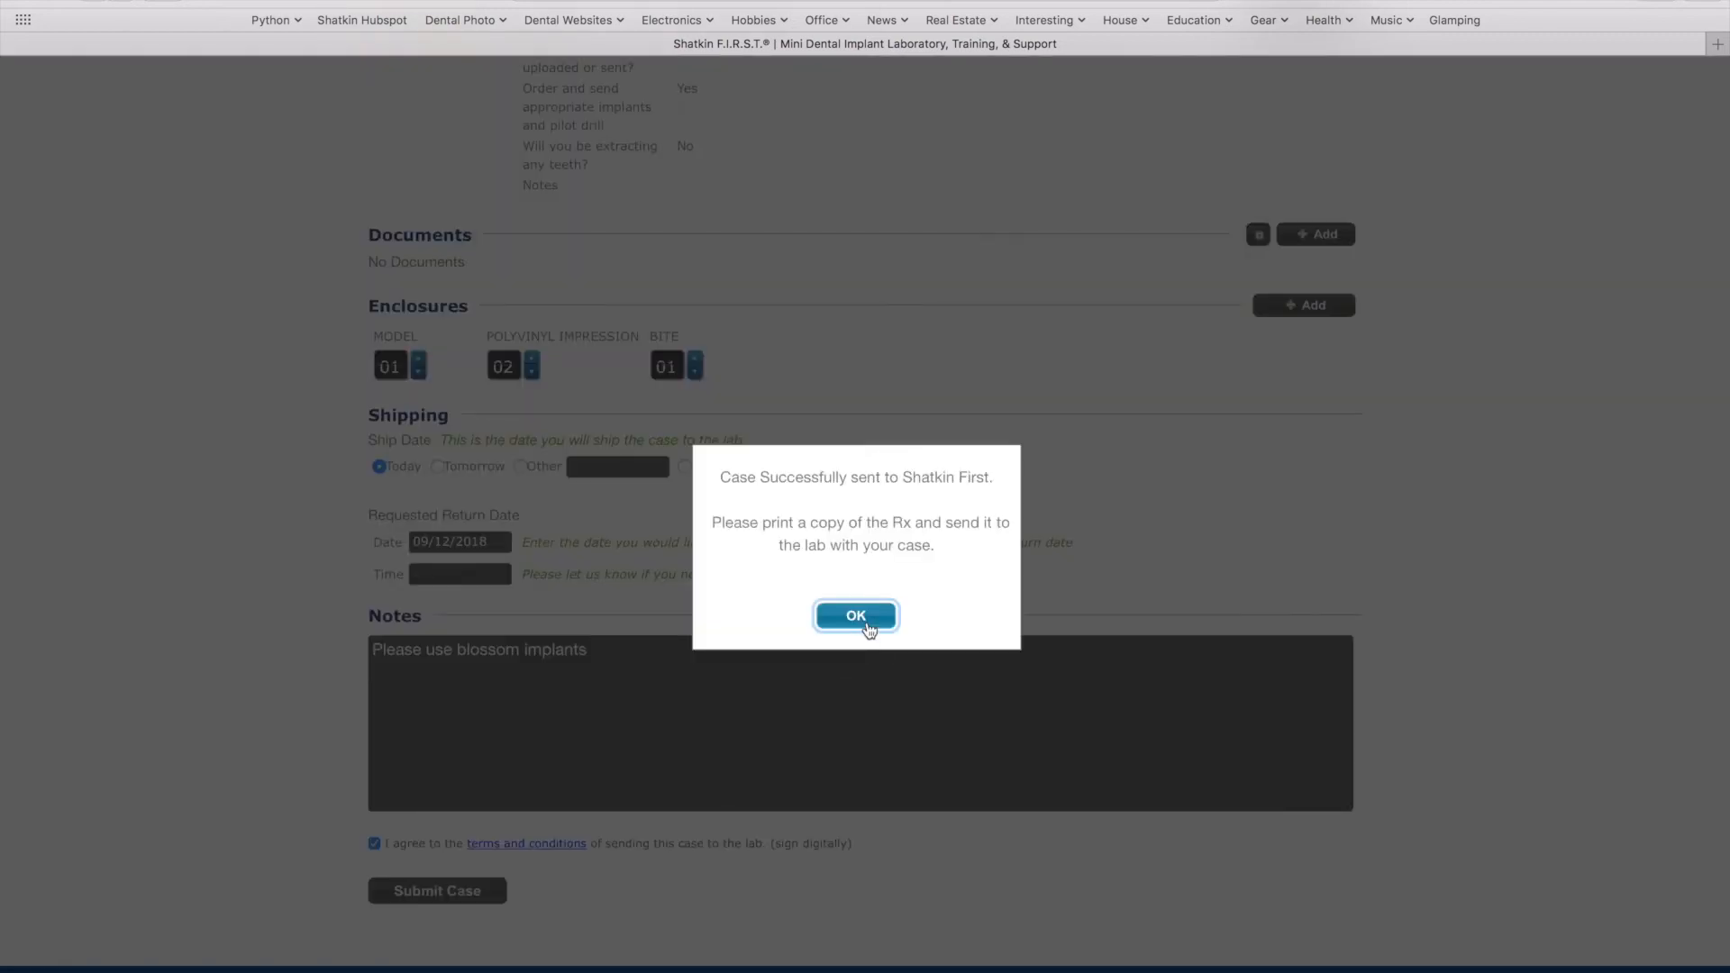
{"action": "left_click", "coordinate": [856, 616]}
{"action": "scroll", "coordinate": [867, 626], "scroll_direction": "down", "scroll_amount": 8}
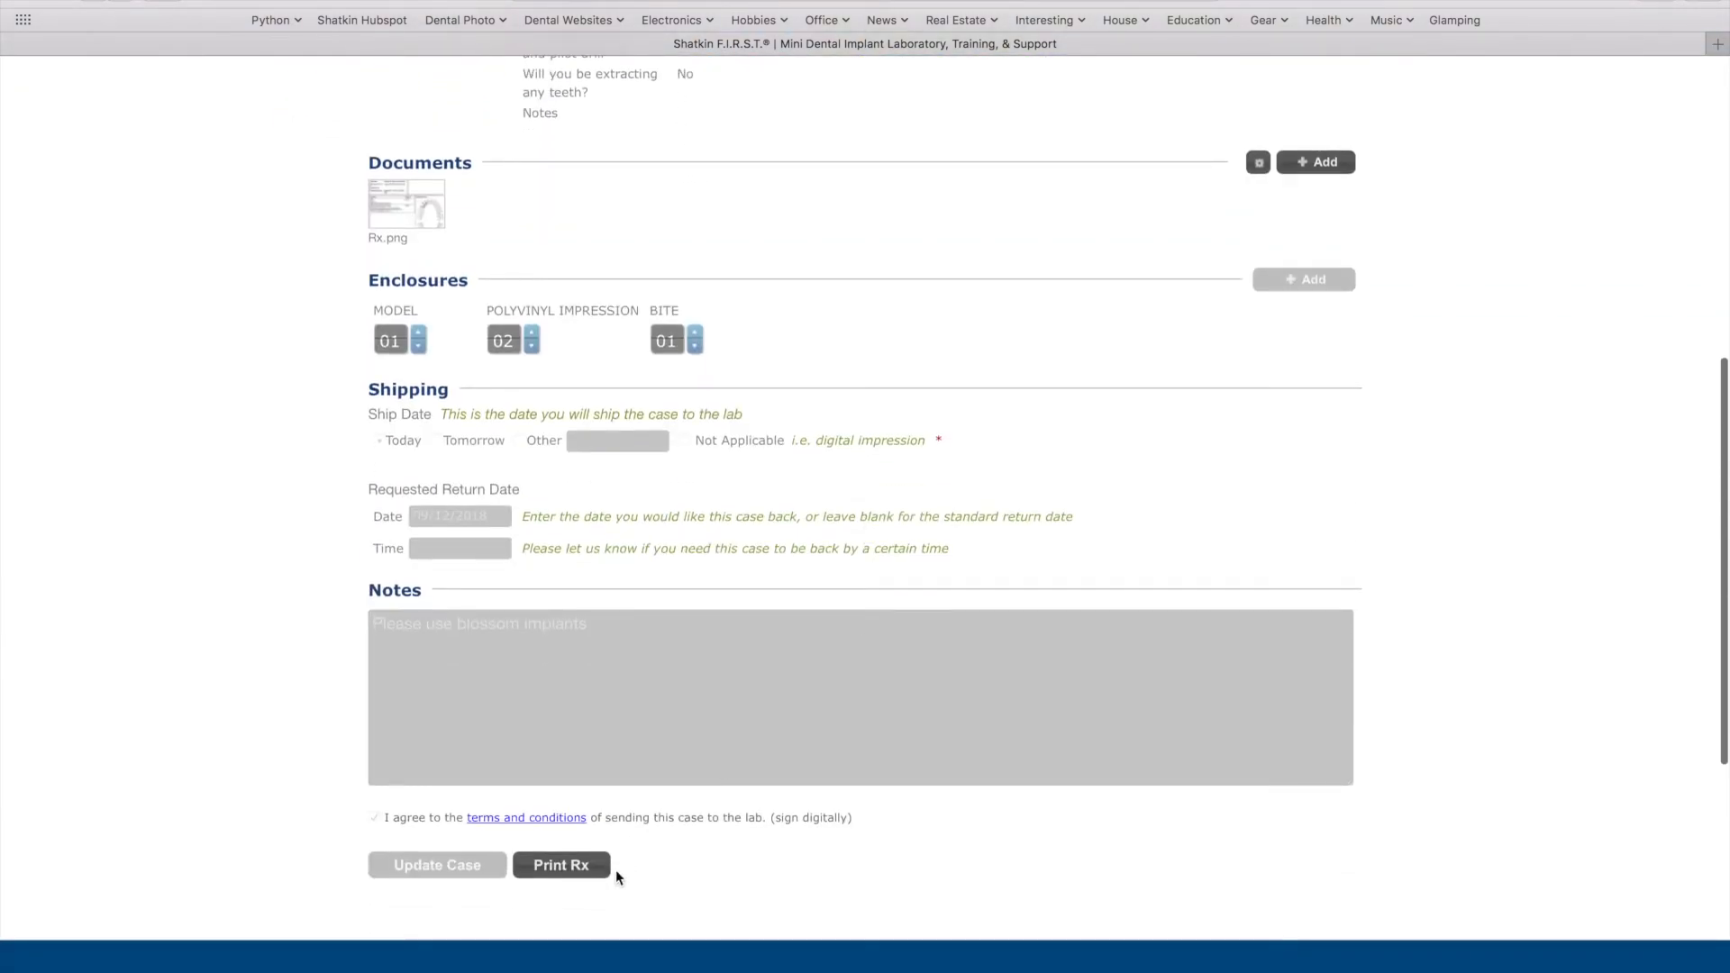
{"action": "left_click", "coordinate": [587, 872]}
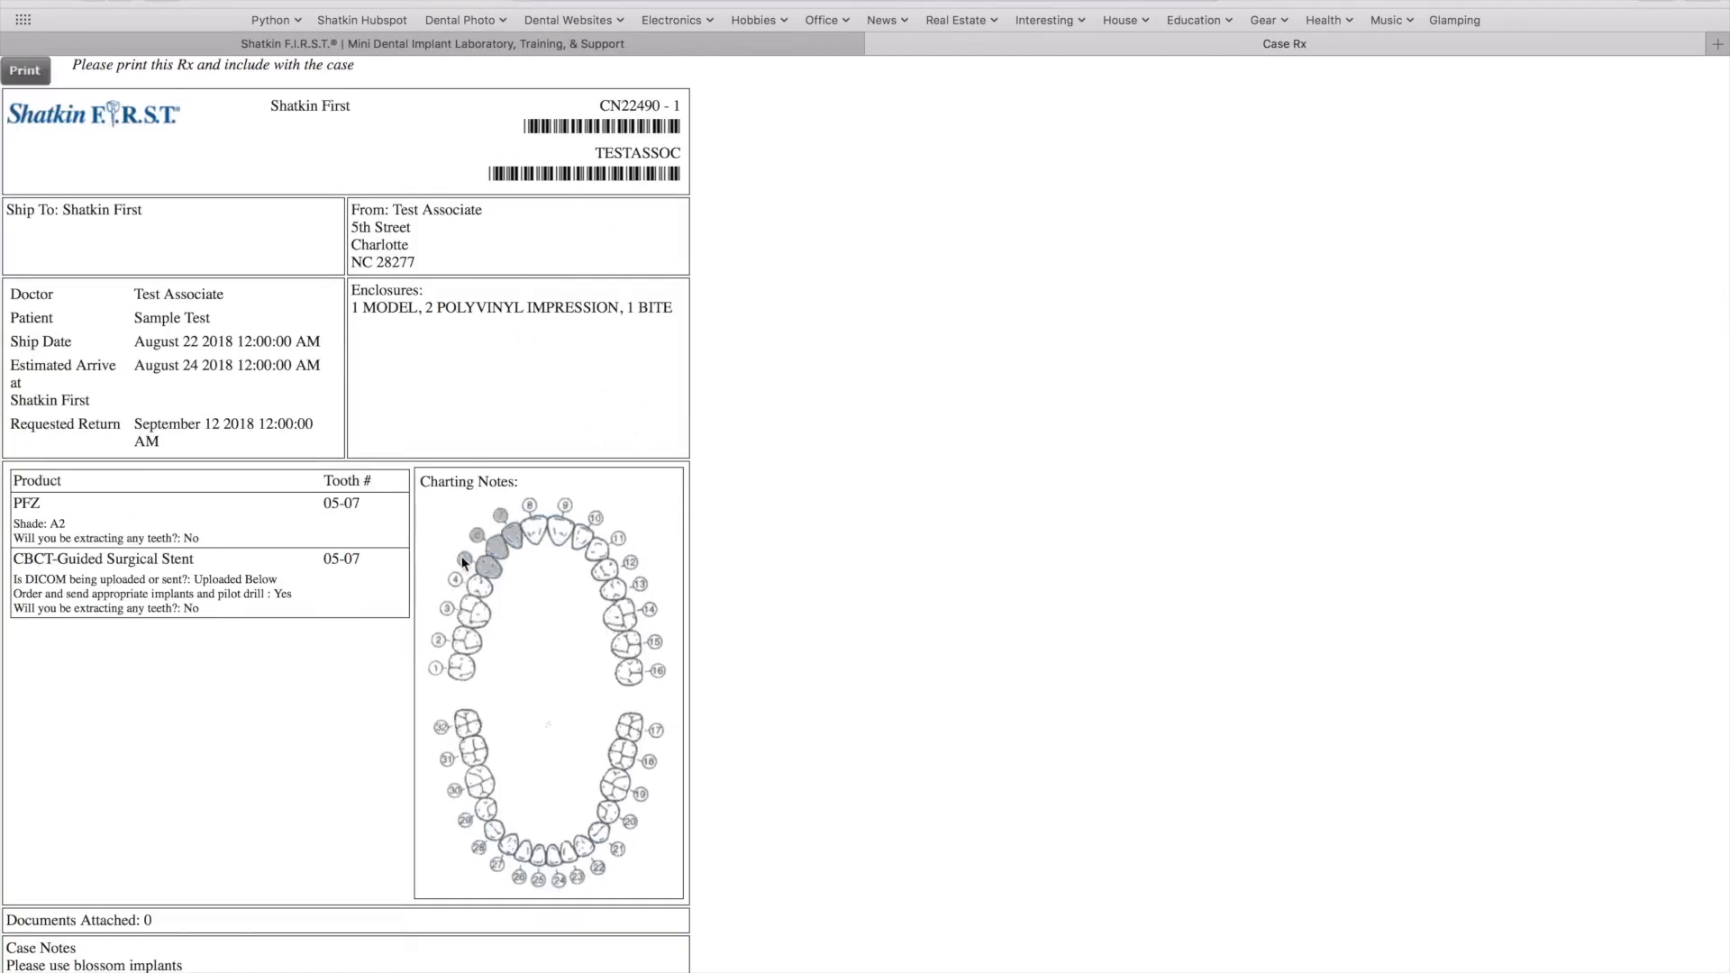
{"action": "scroll", "coordinate": [462, 561], "scroll_direction": "down", "scroll_amount": 3}
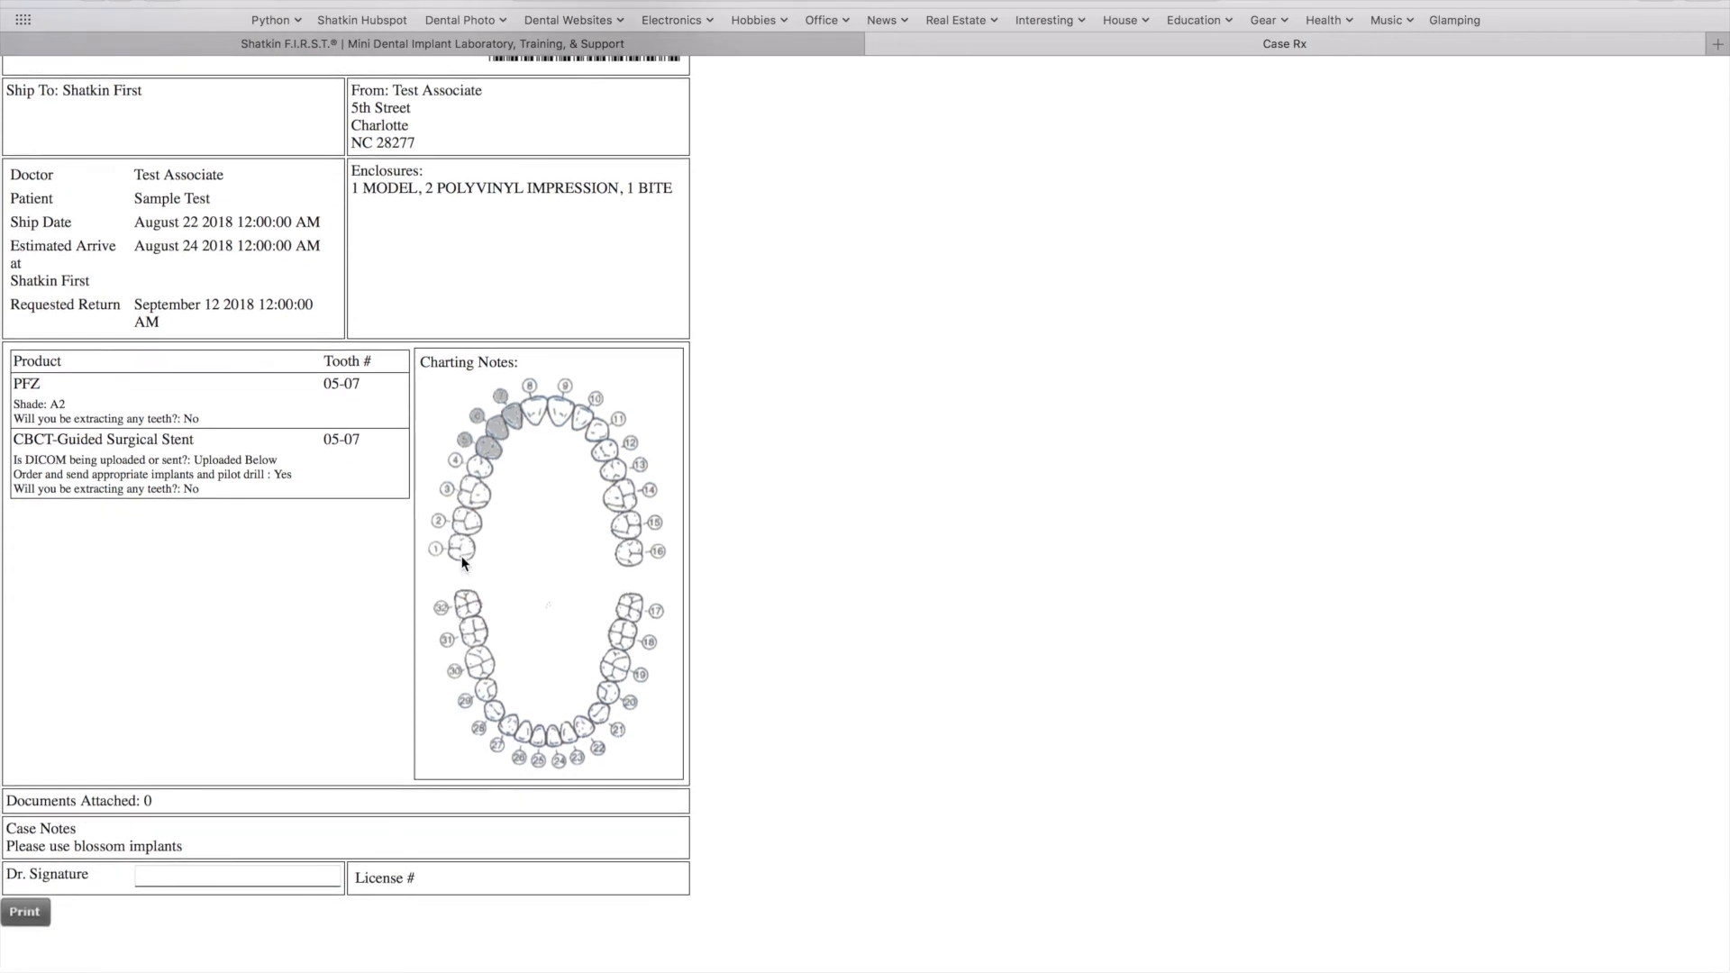
{"action": "left_click", "coordinate": [24, 911]}
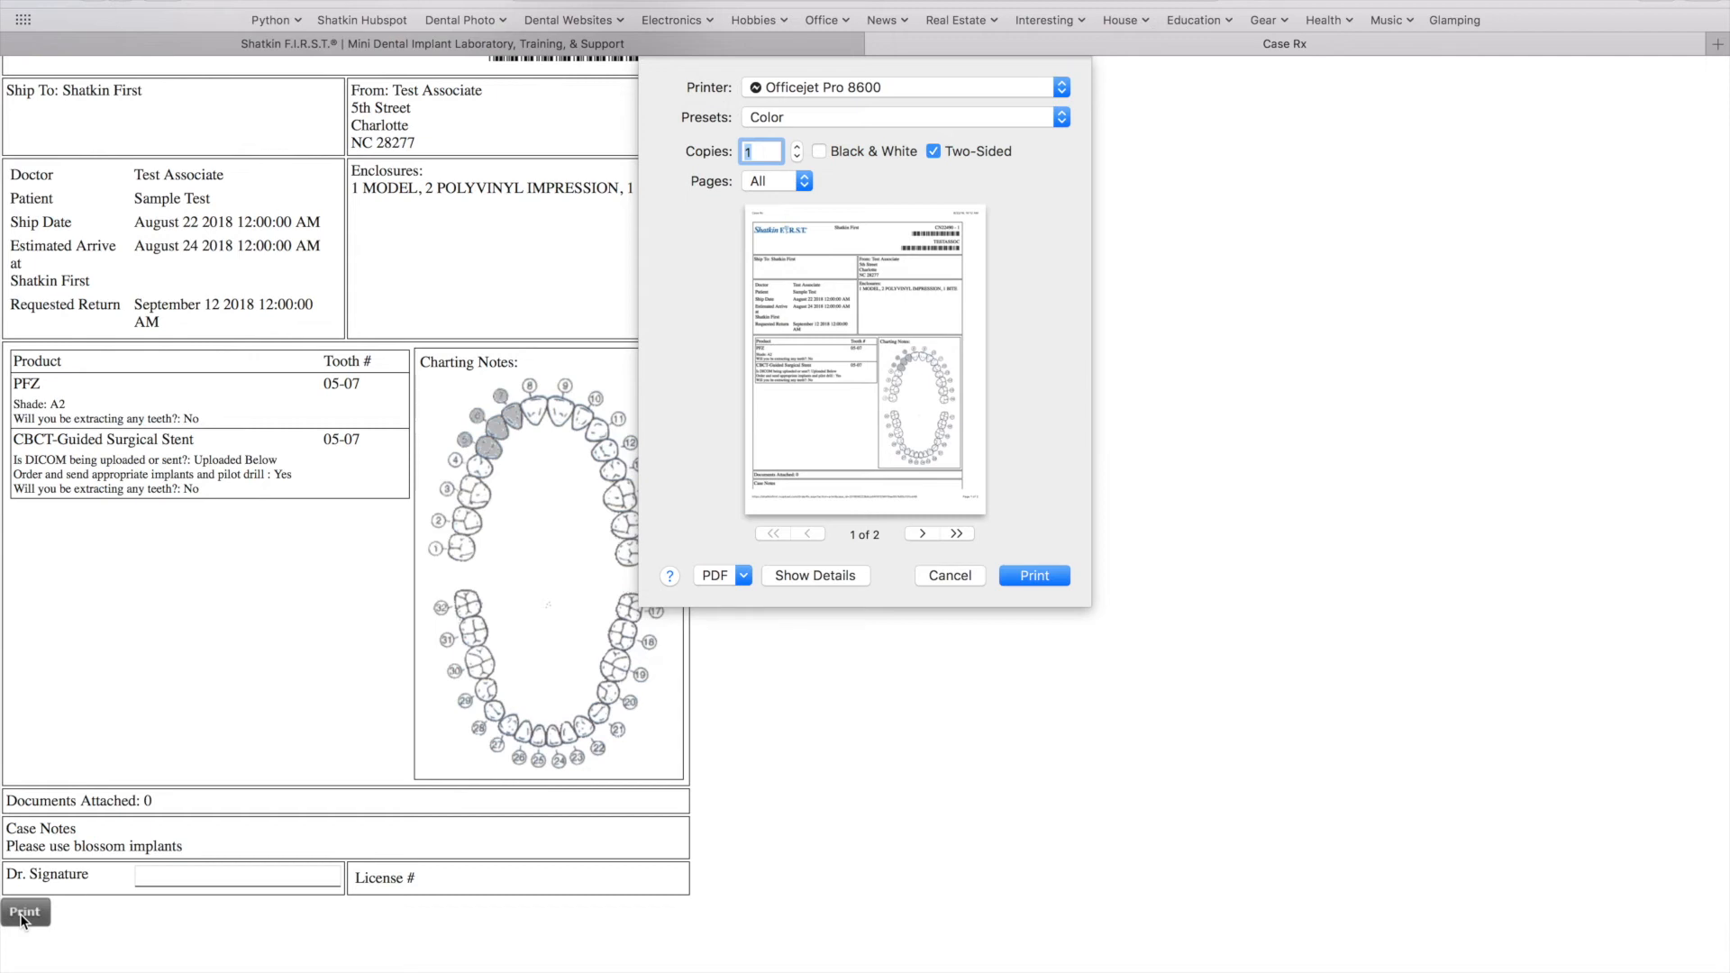
{"action": "left_click", "coordinate": [949, 575]}
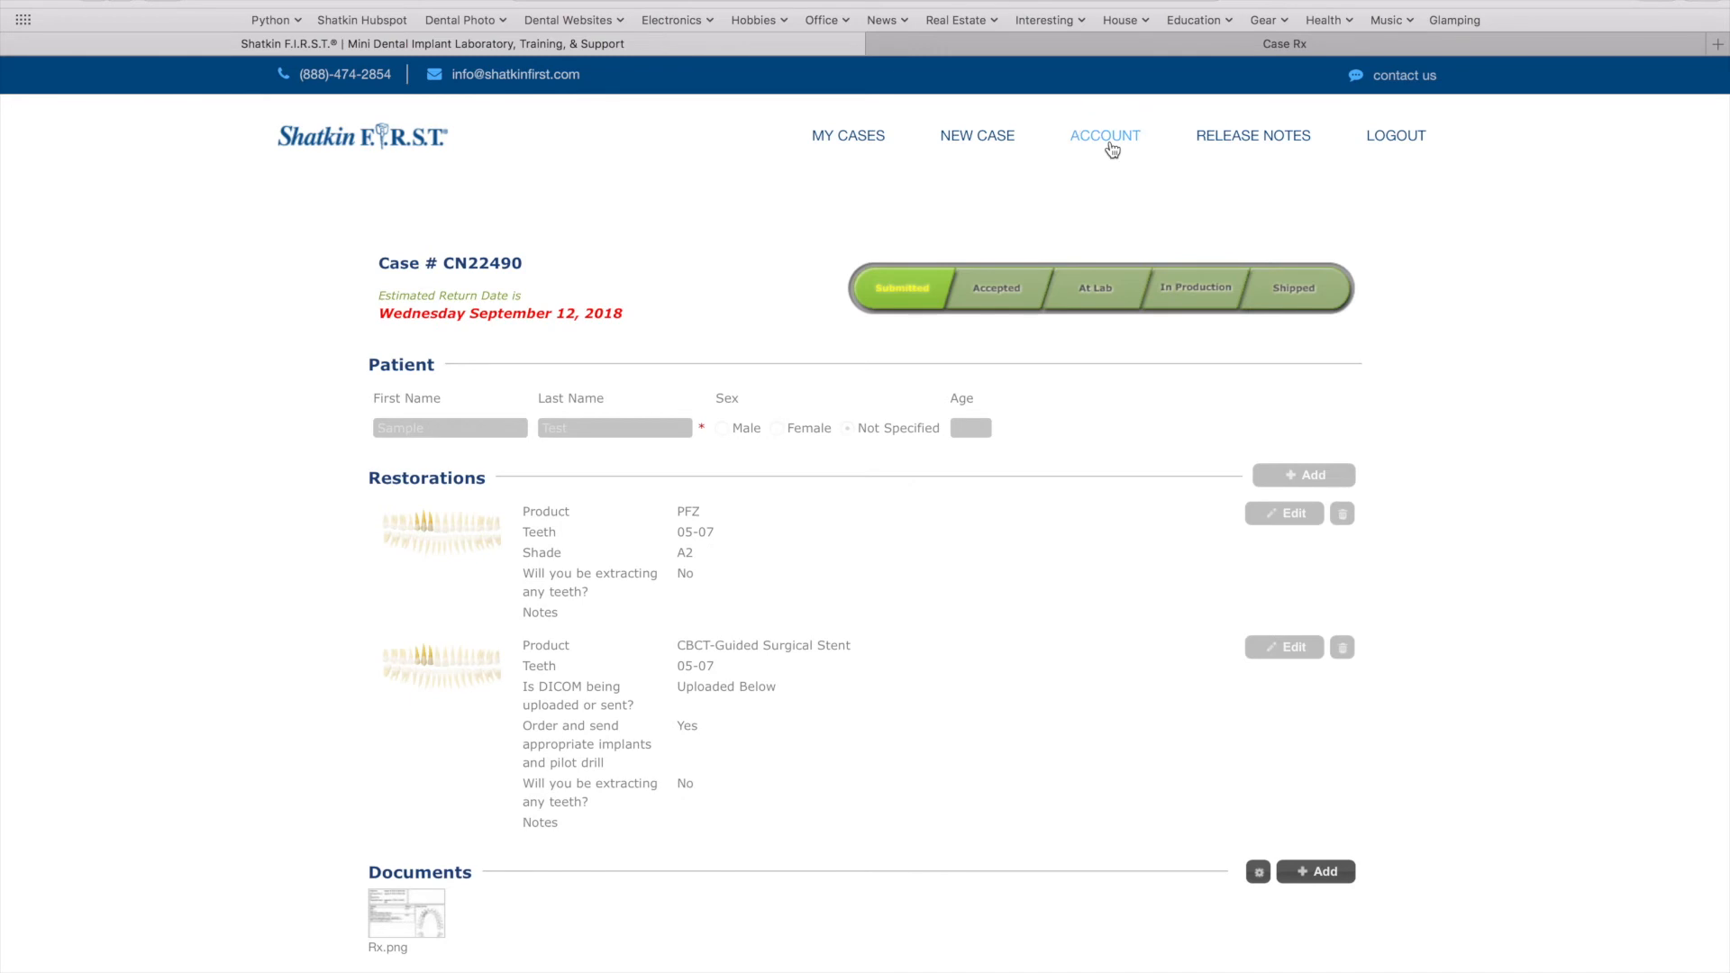
Go to the Account Details page via the ACCOUNT link in the navigation bar
{"action": "left_click", "coordinate": [1111, 143]}
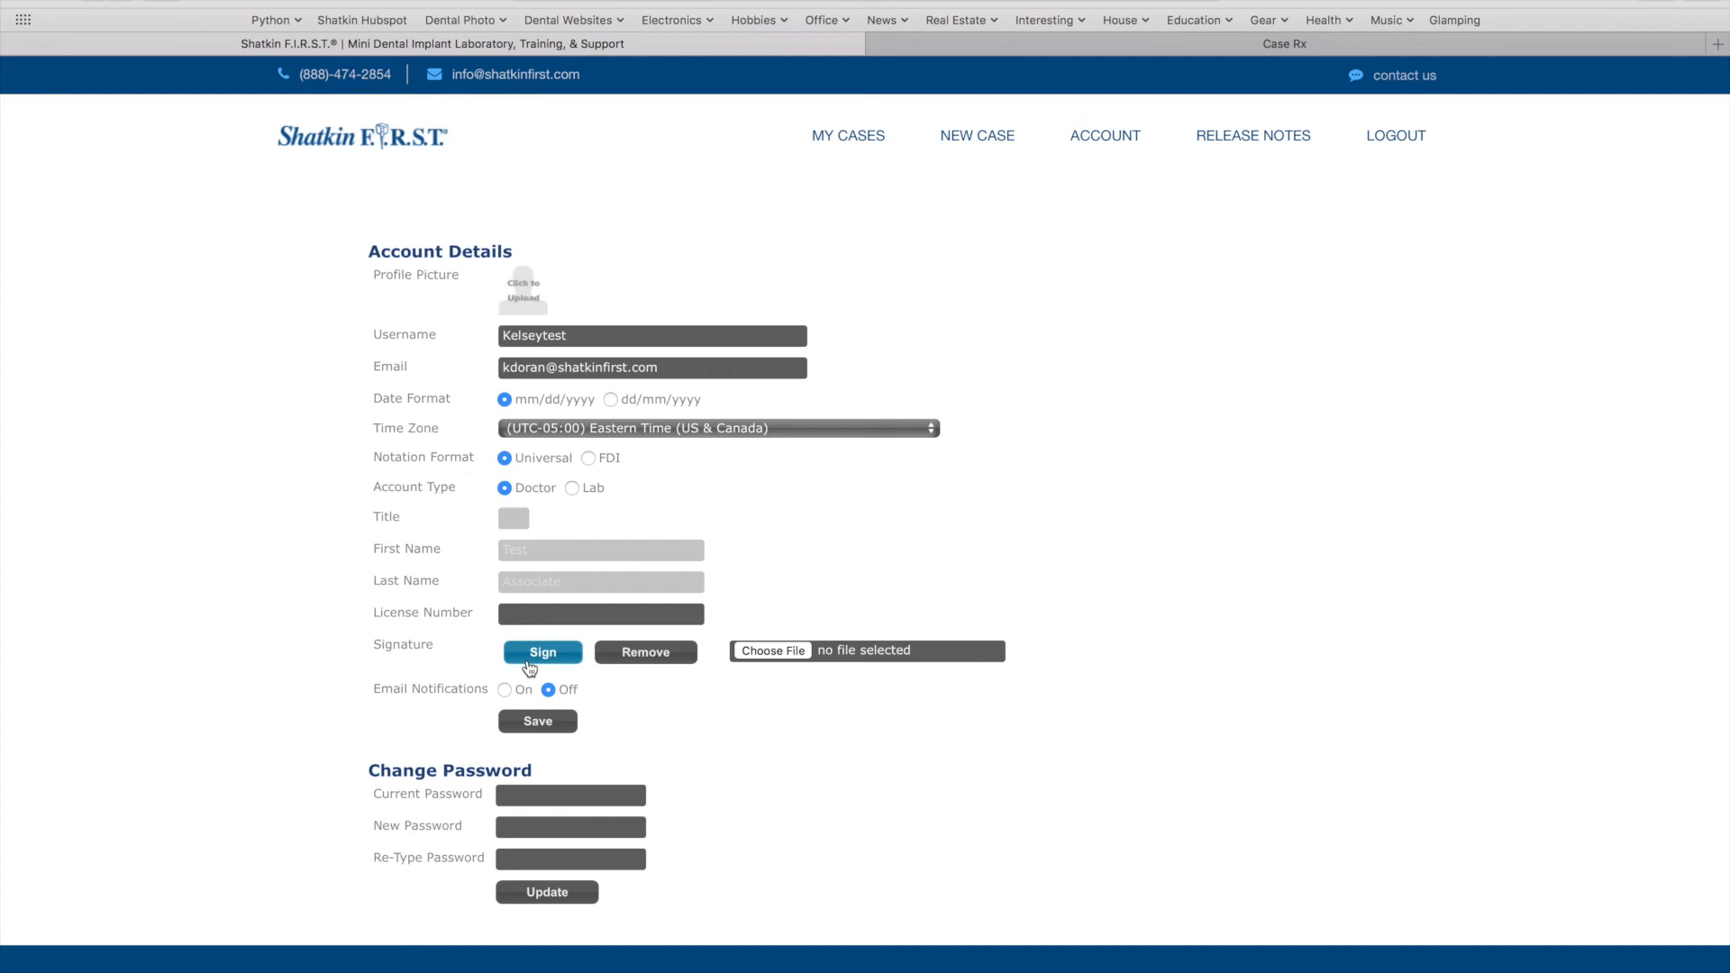
Switch Email Notifications to On, then return to the My Cases list
{"action": "scroll", "coordinate": [530, 668], "scroll_direction": "down", "scroll_amount": 2}
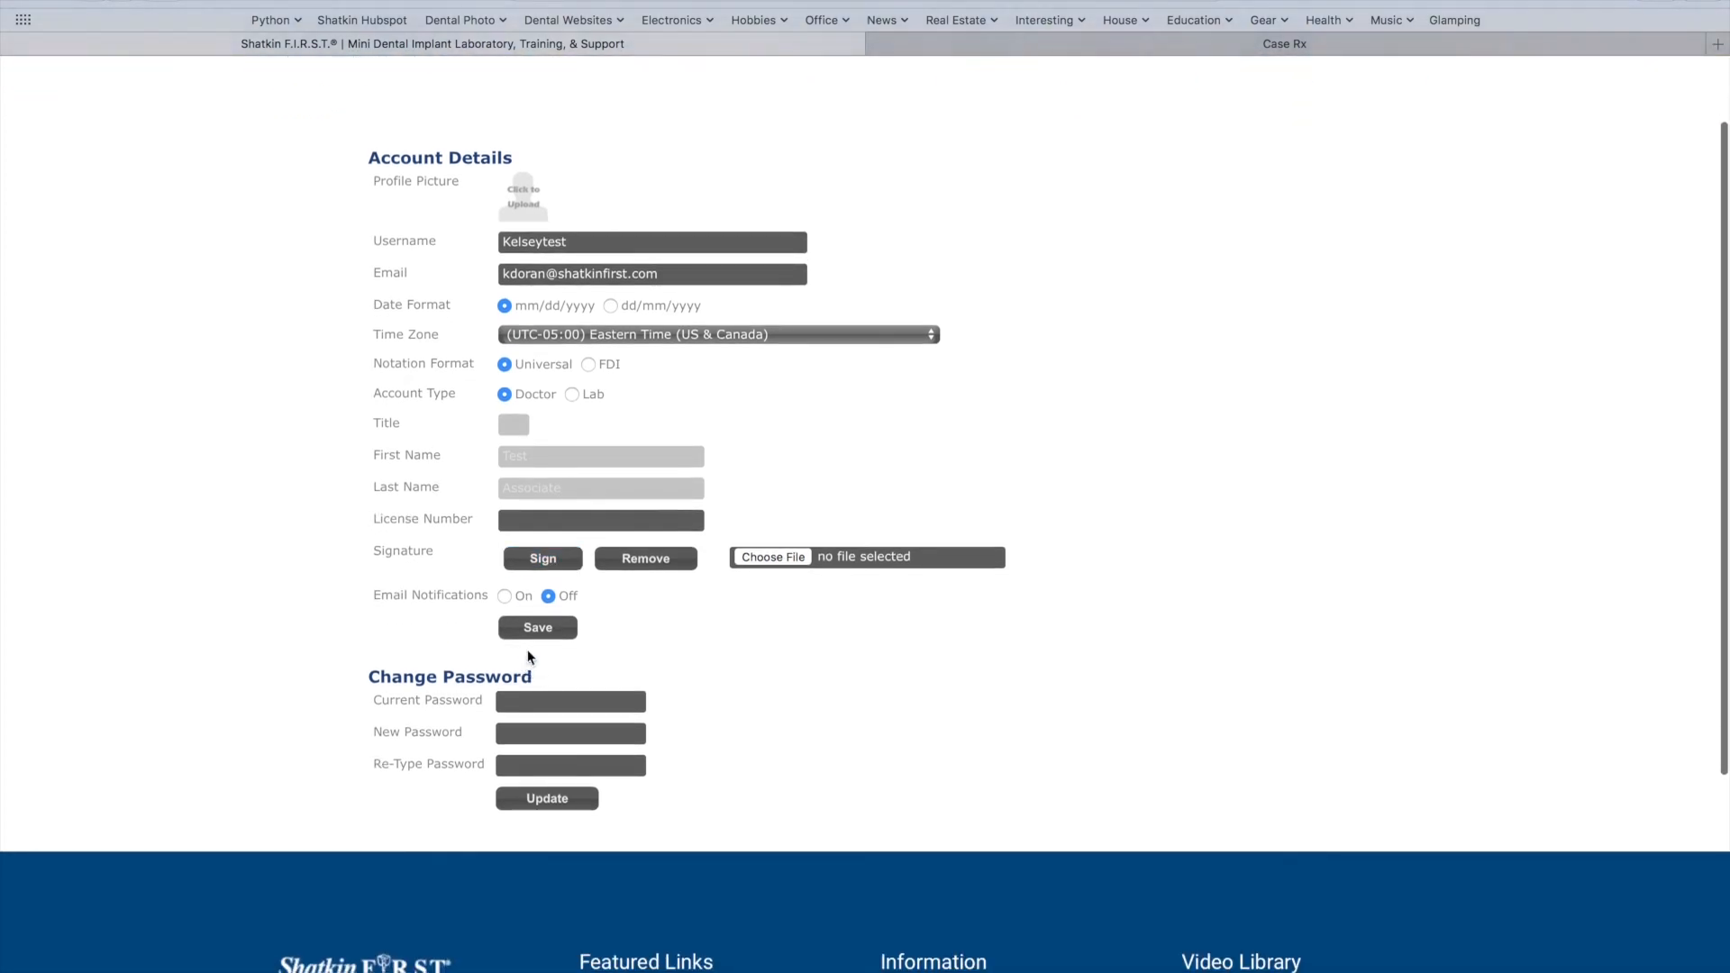
{"action": "left_click", "coordinate": [506, 594]}
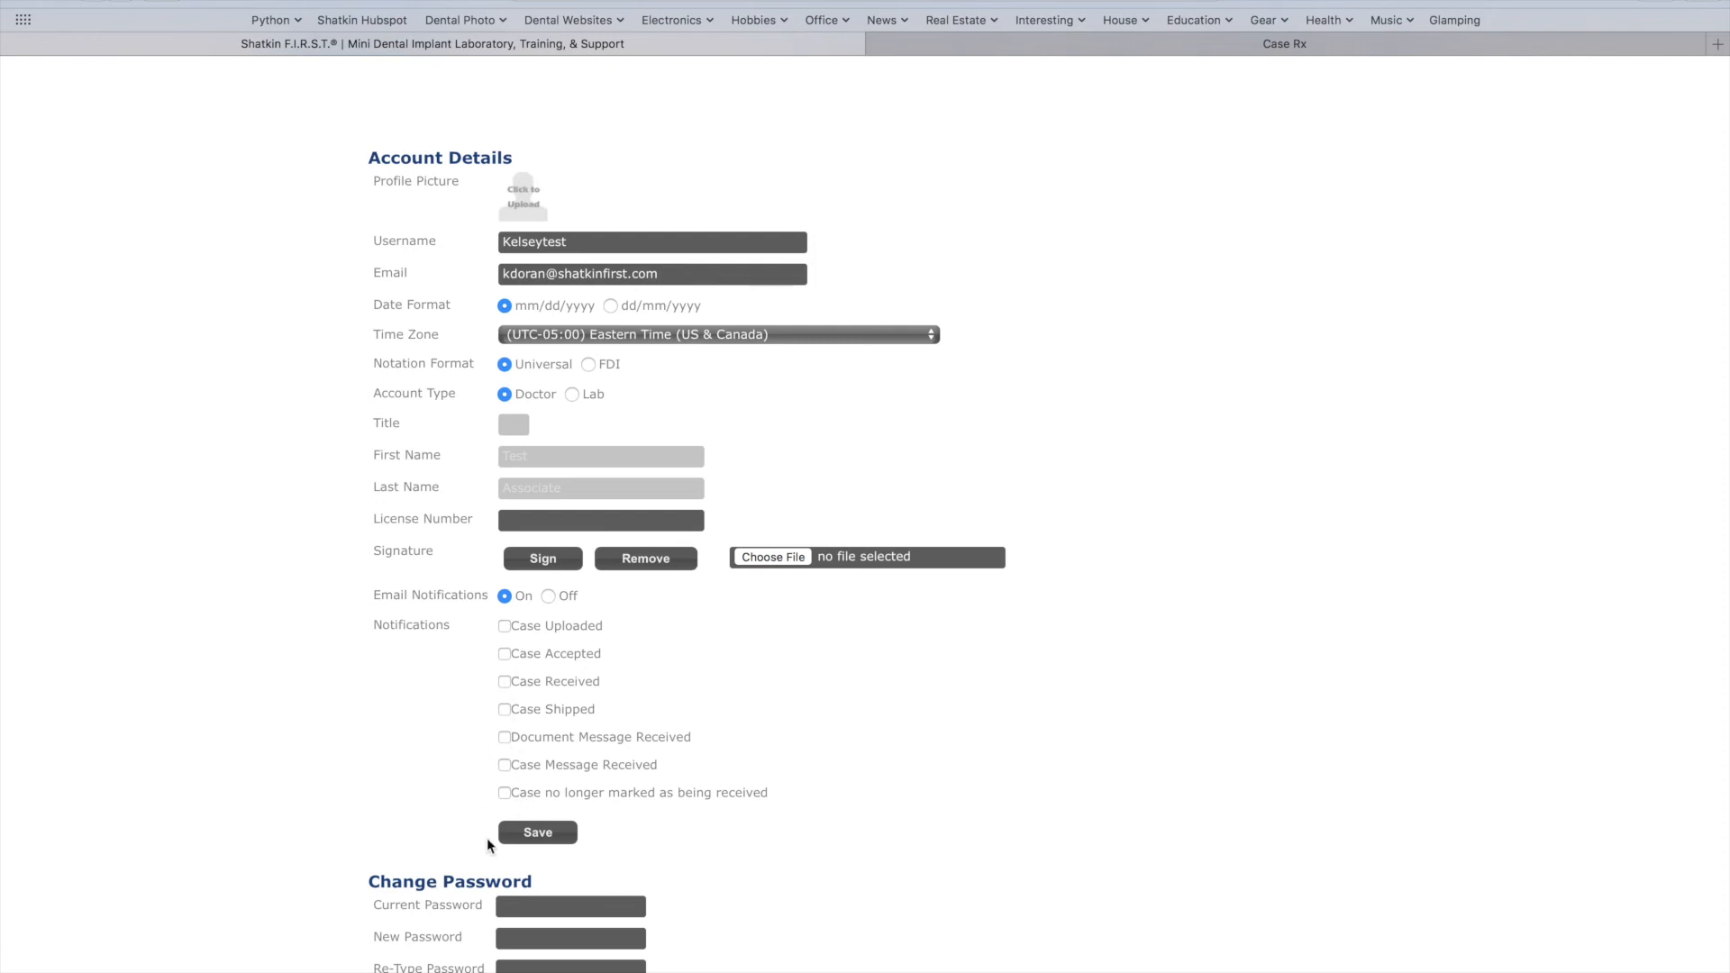
{"action": "scroll", "coordinate": [486, 838], "scroll_direction": "down", "scroll_amount": 2}
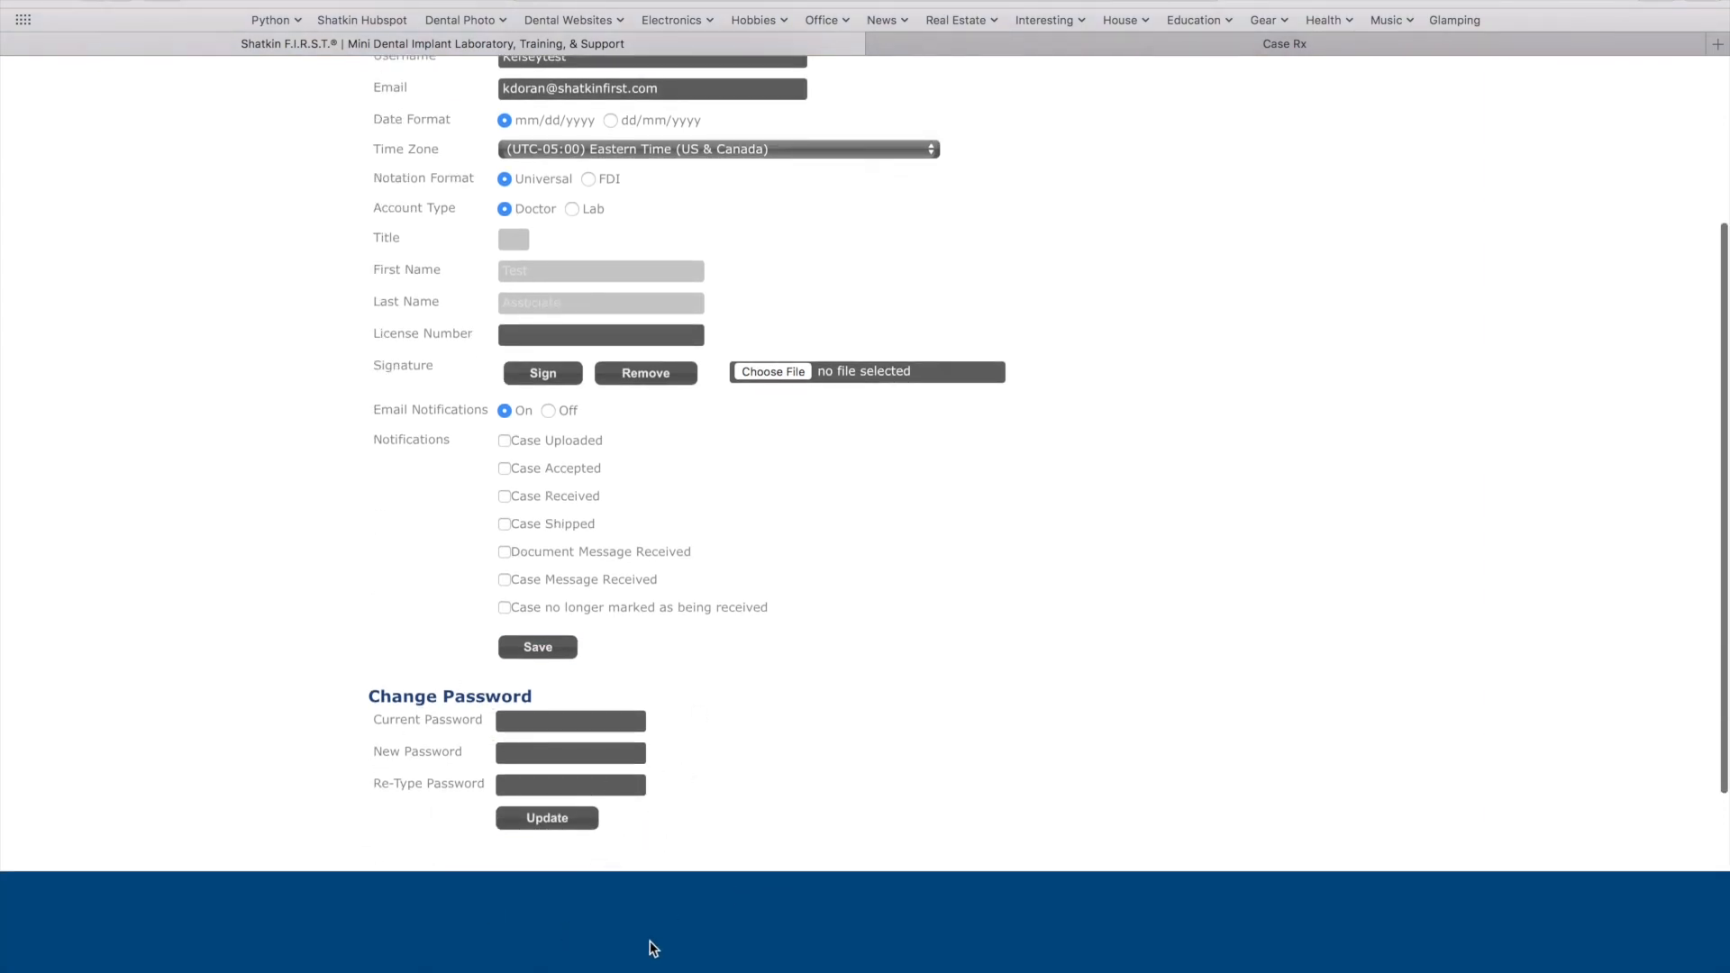
{"action": "scroll", "coordinate": [537, 935], "scroll_direction": "up", "scroll_amount": 4}
{"action": "scroll", "coordinate": [576, 901], "scroll_direction": "down", "scroll_amount": 1}
{"action": "left_click", "coordinate": [861, 142]}
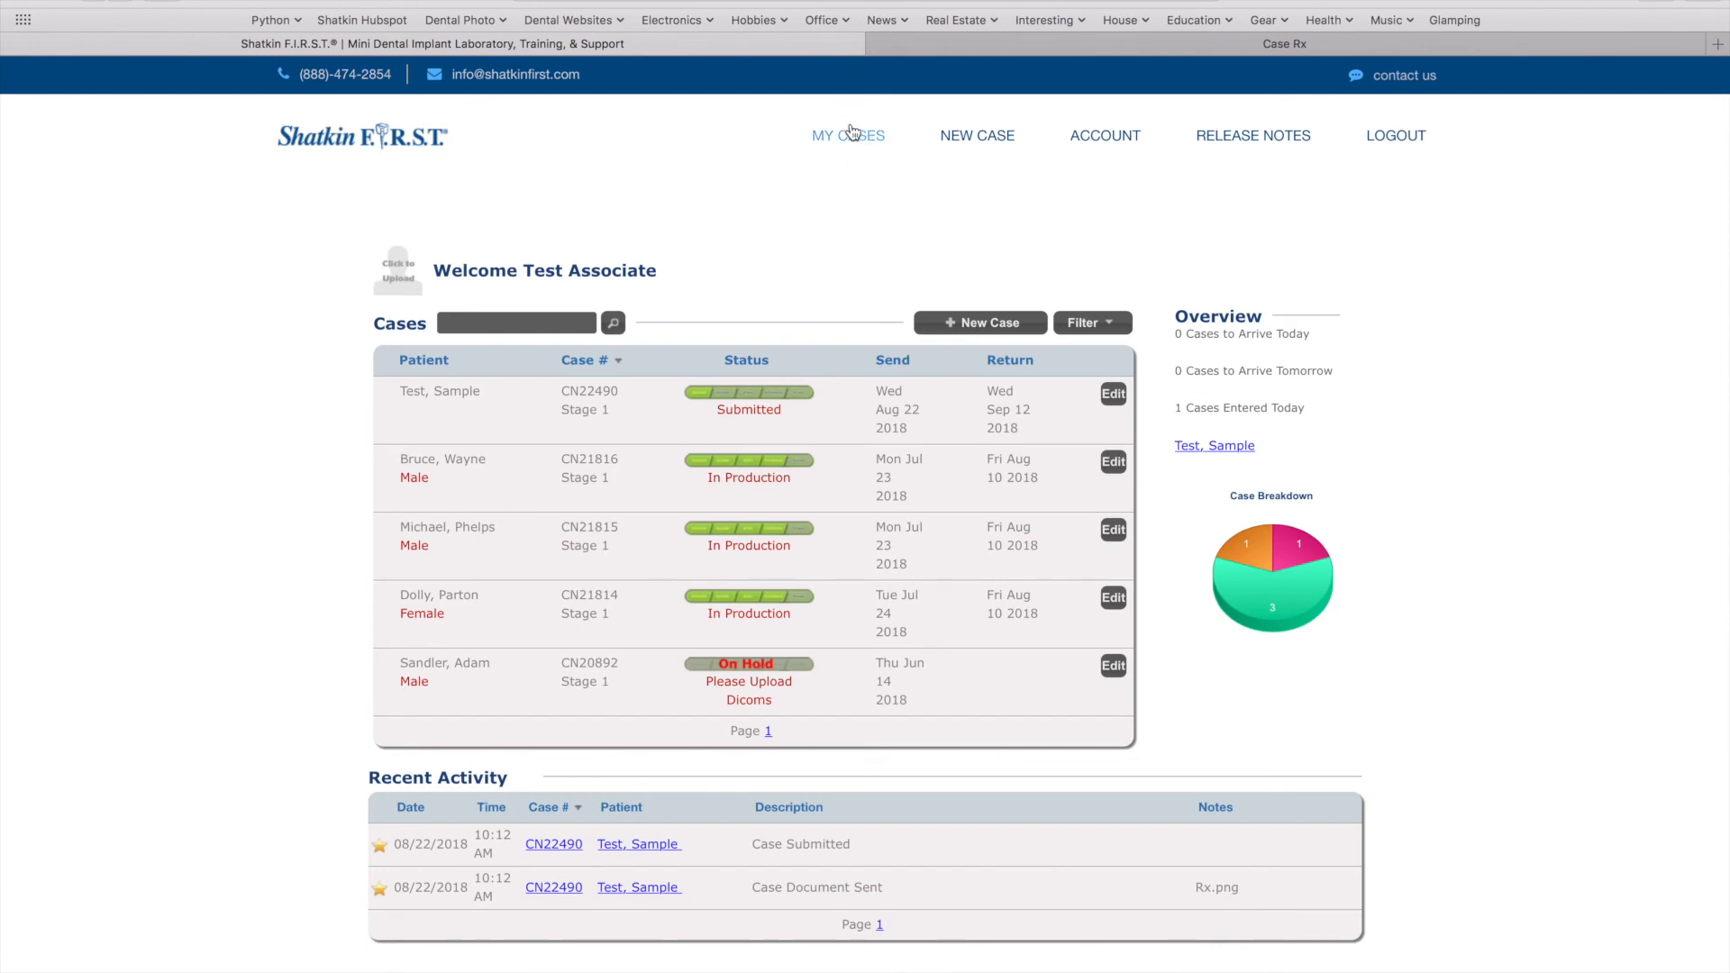
{"action": "left_click", "coordinate": [1117, 467]}
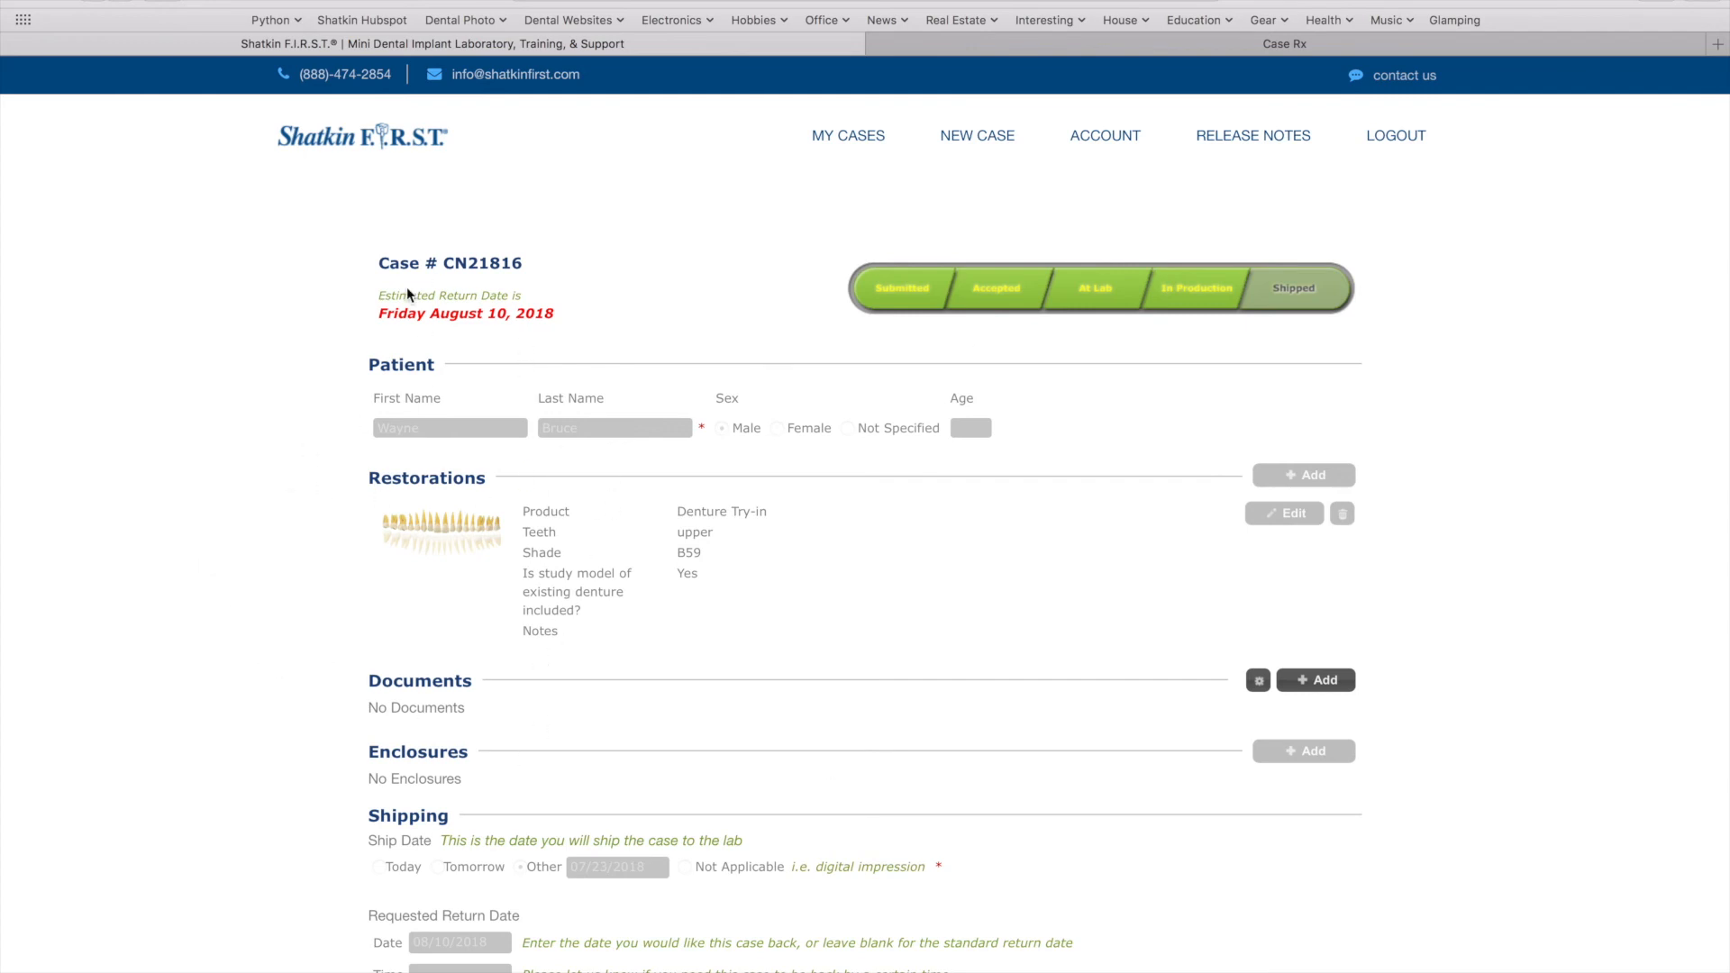
{"action": "scroll", "coordinate": [436, 517], "scroll_direction": "down", "scroll_amount": 3}
{"action": "scroll", "coordinate": [438, 517], "scroll_direction": "down", "scroll_amount": 2}
{"action": "scroll", "coordinate": [438, 518], "scroll_direction": "up", "scroll_amount": 2}
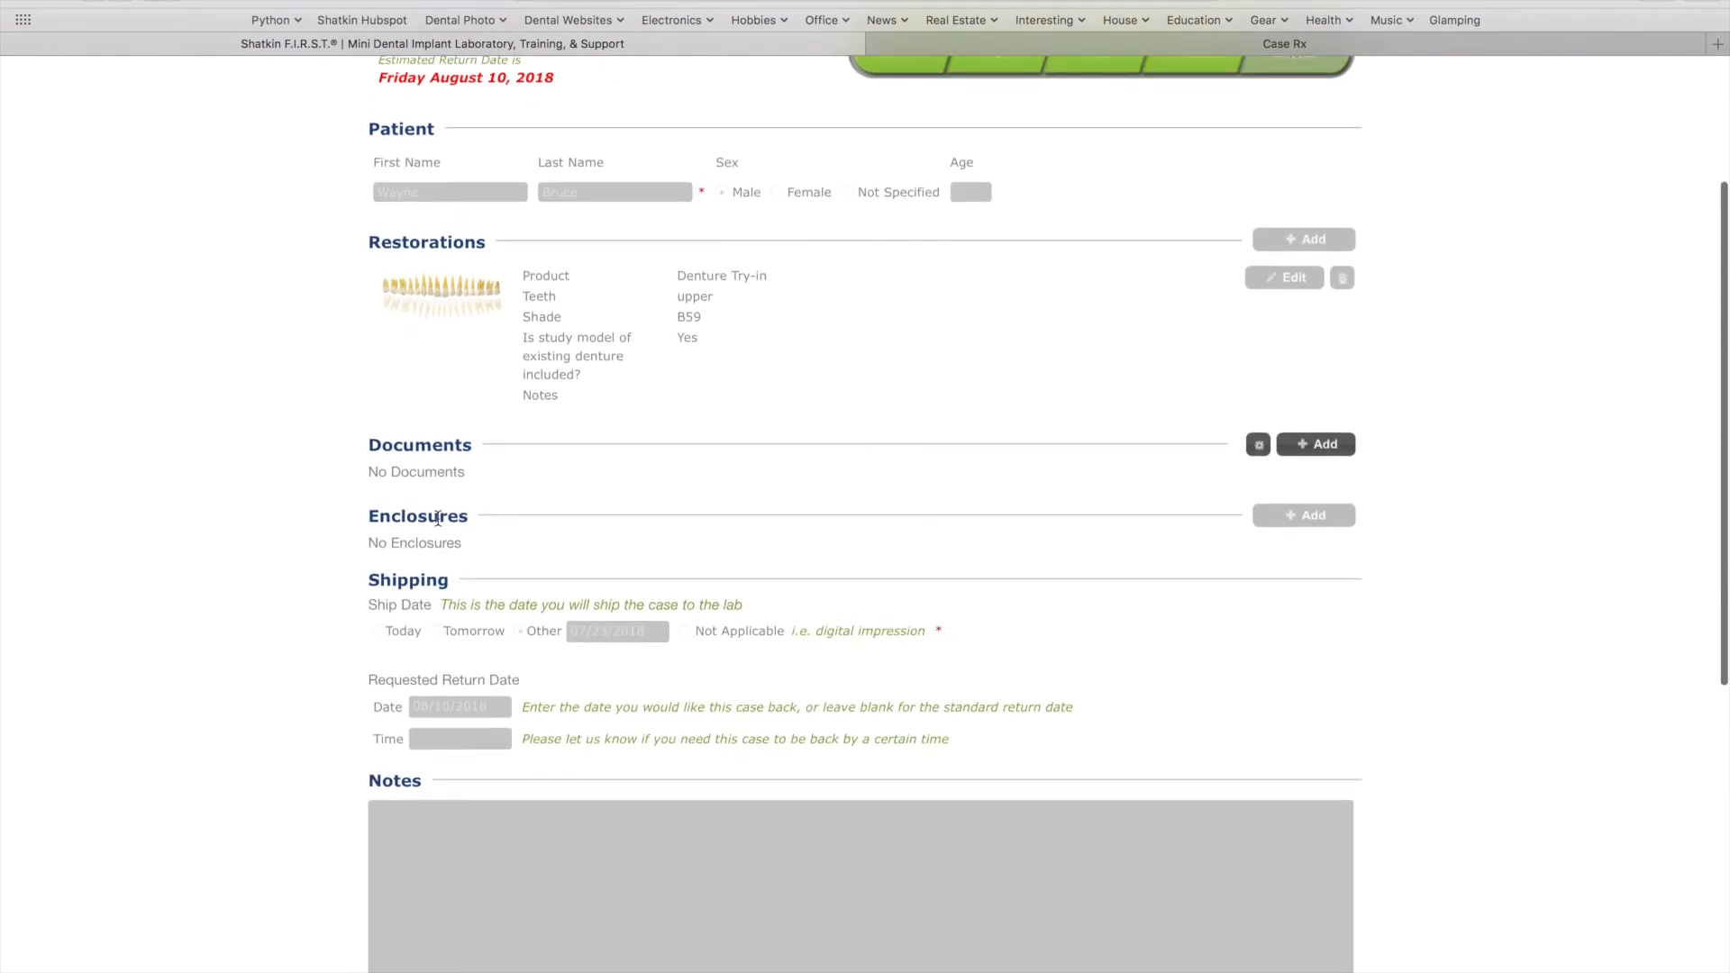
{"action": "left_click", "coordinate": [1300, 450]}
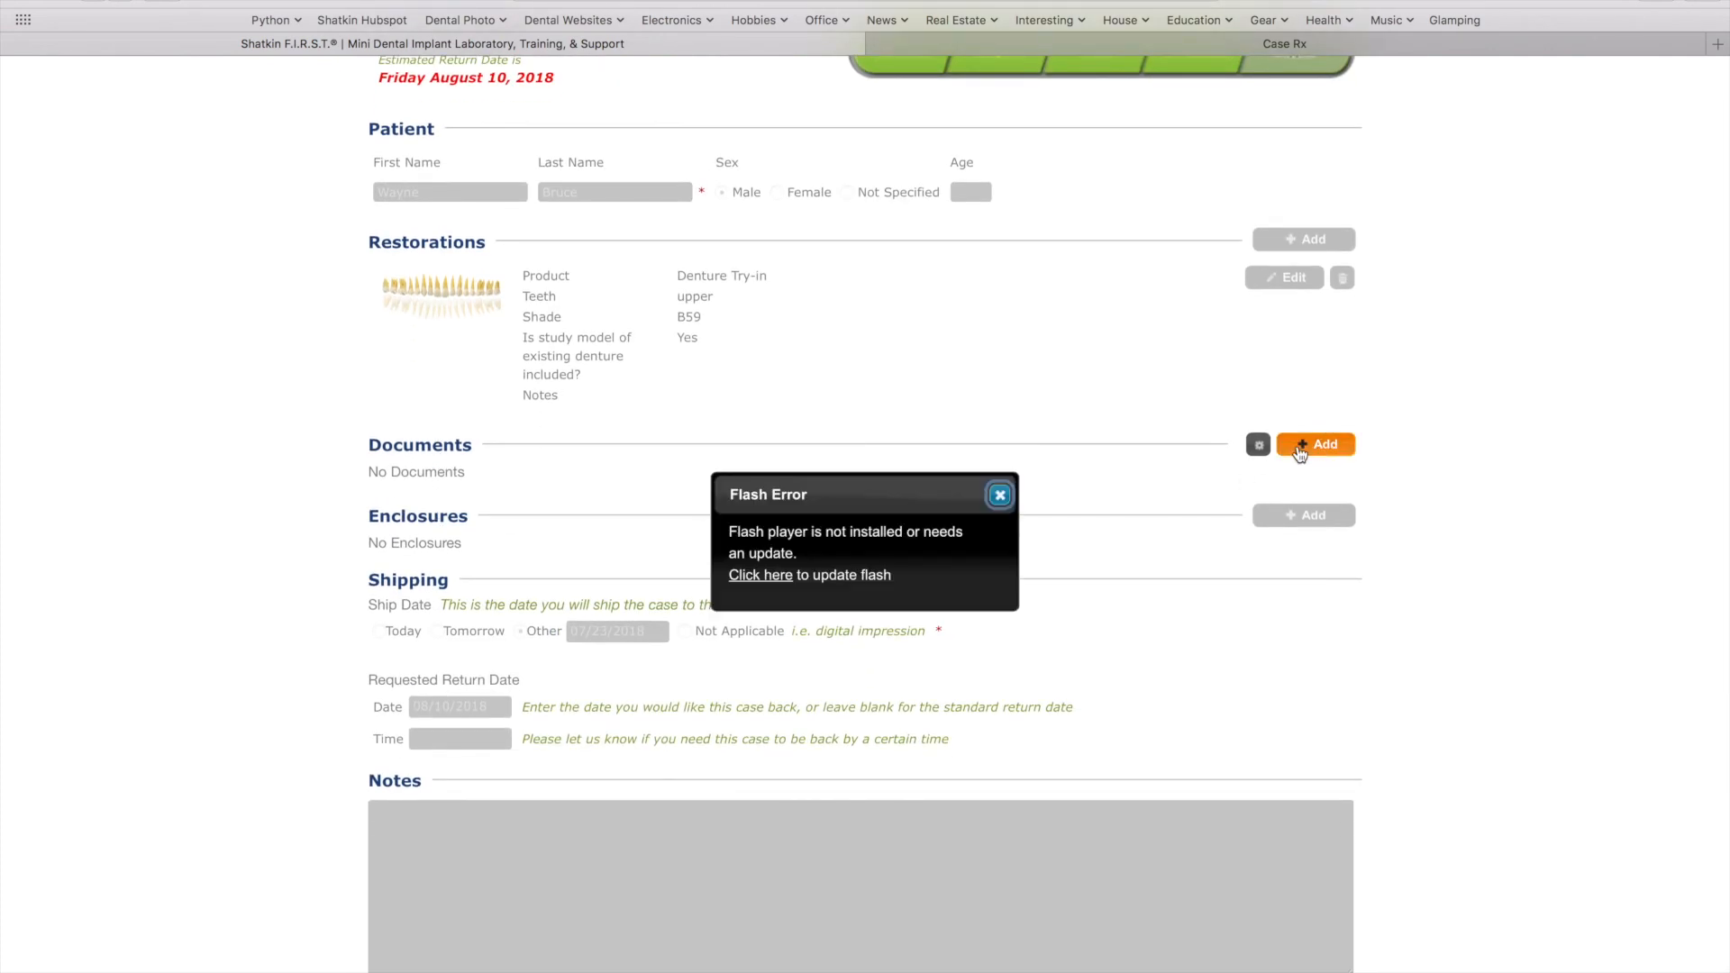
{"action": "left_click", "coordinate": [1000, 495]}
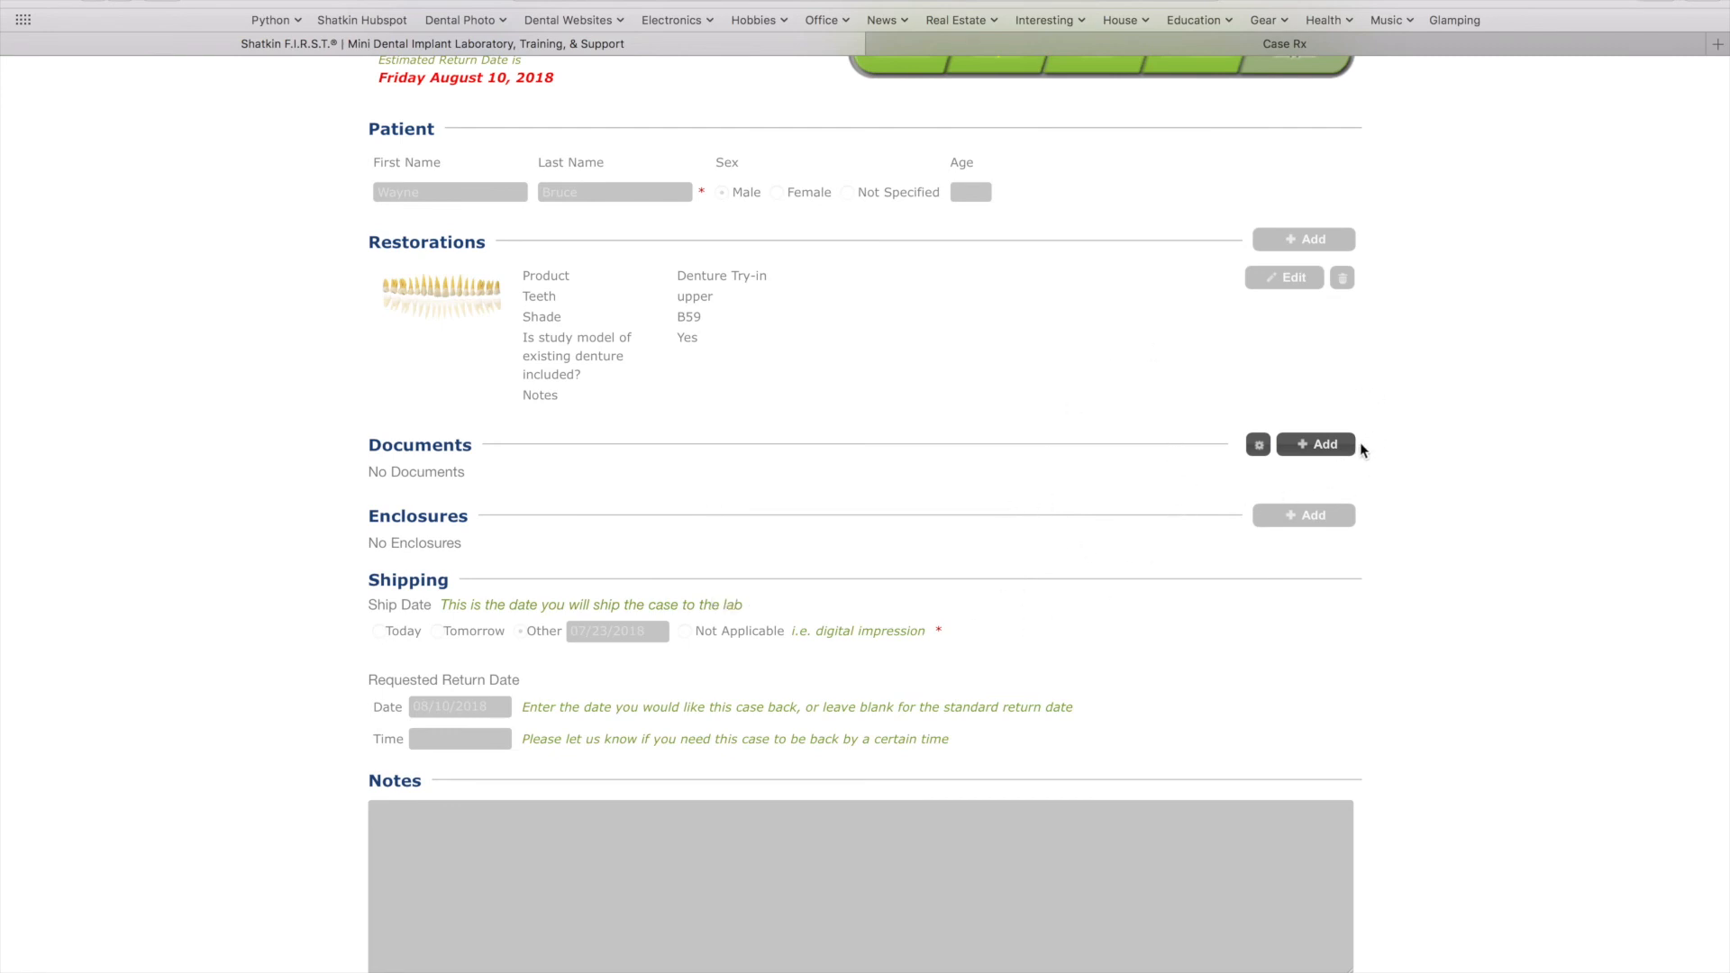
{"action": "scroll", "coordinate": [1286, 604], "scroll_direction": "down", "scroll_amount": 2}
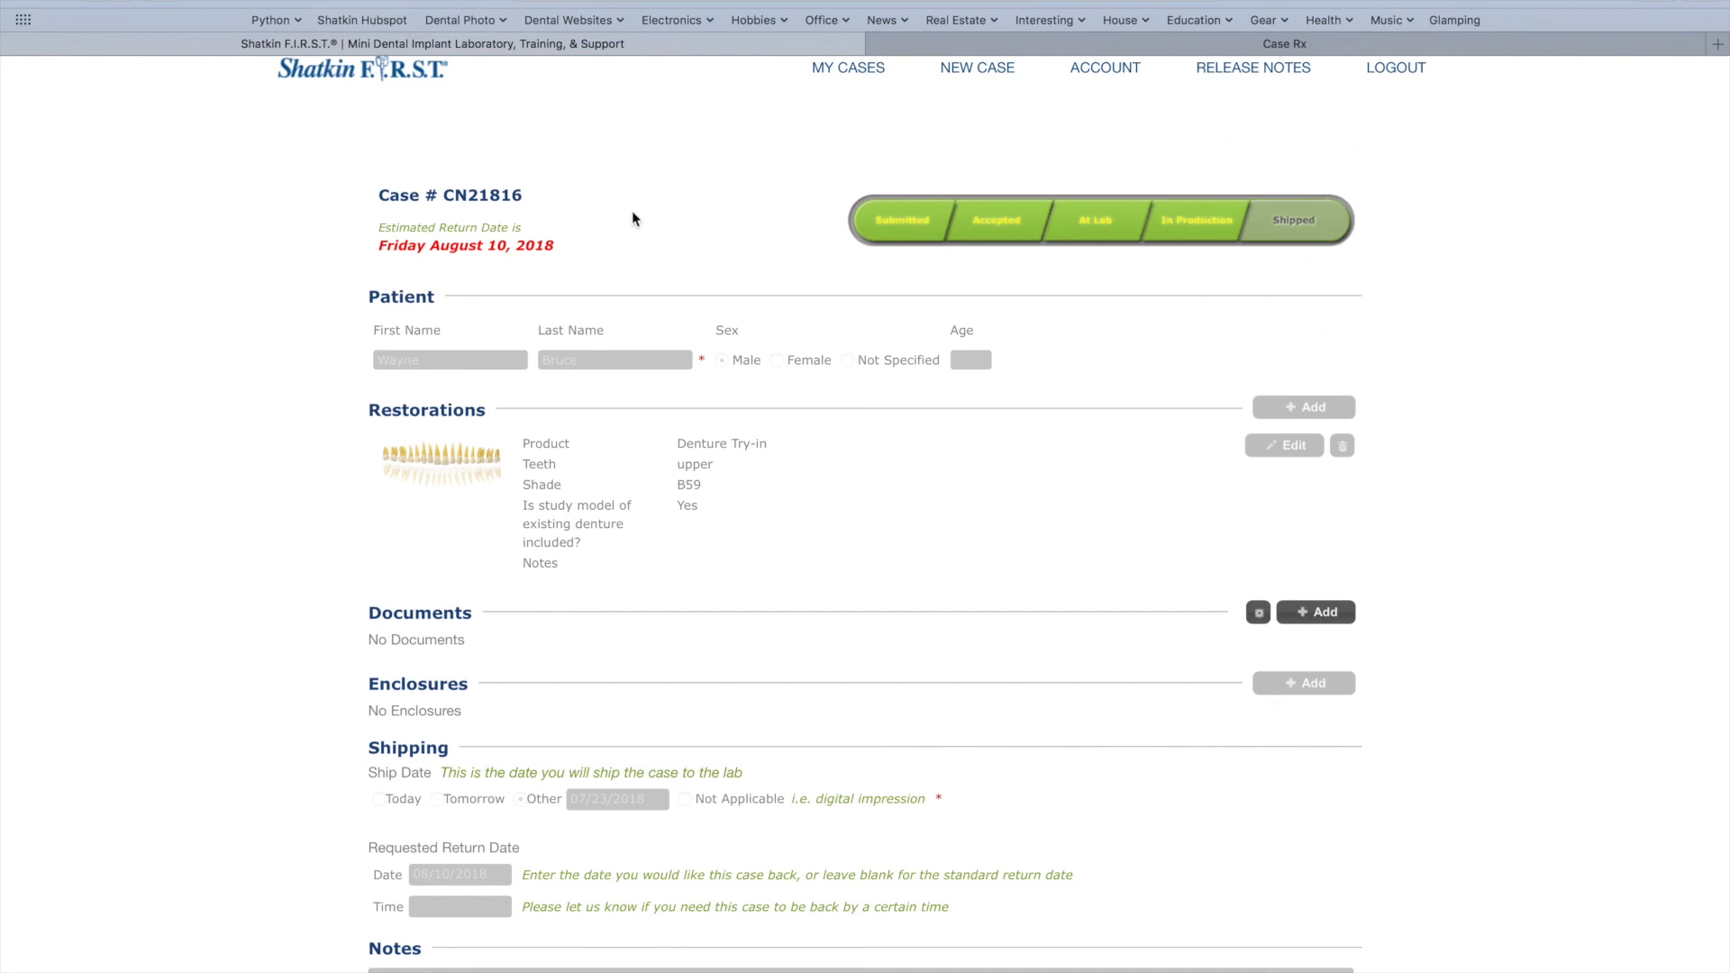
{"action": "key", "text": "super+w"}
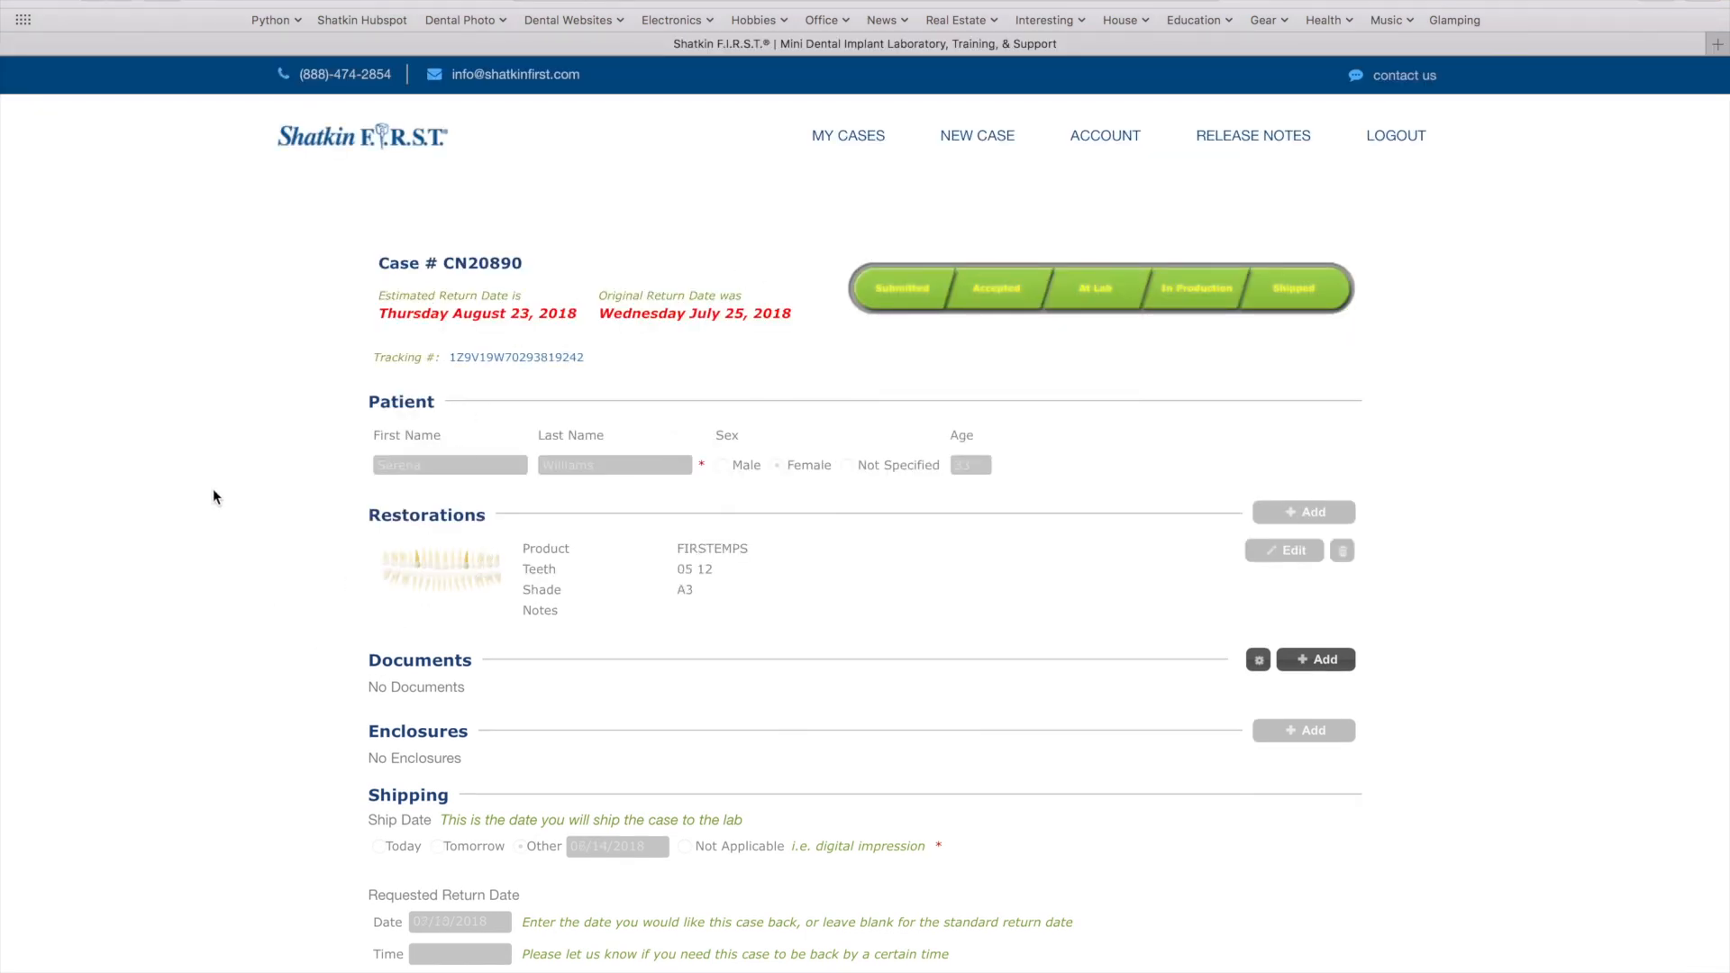
{"action": "left_click", "coordinate": [529, 360]}
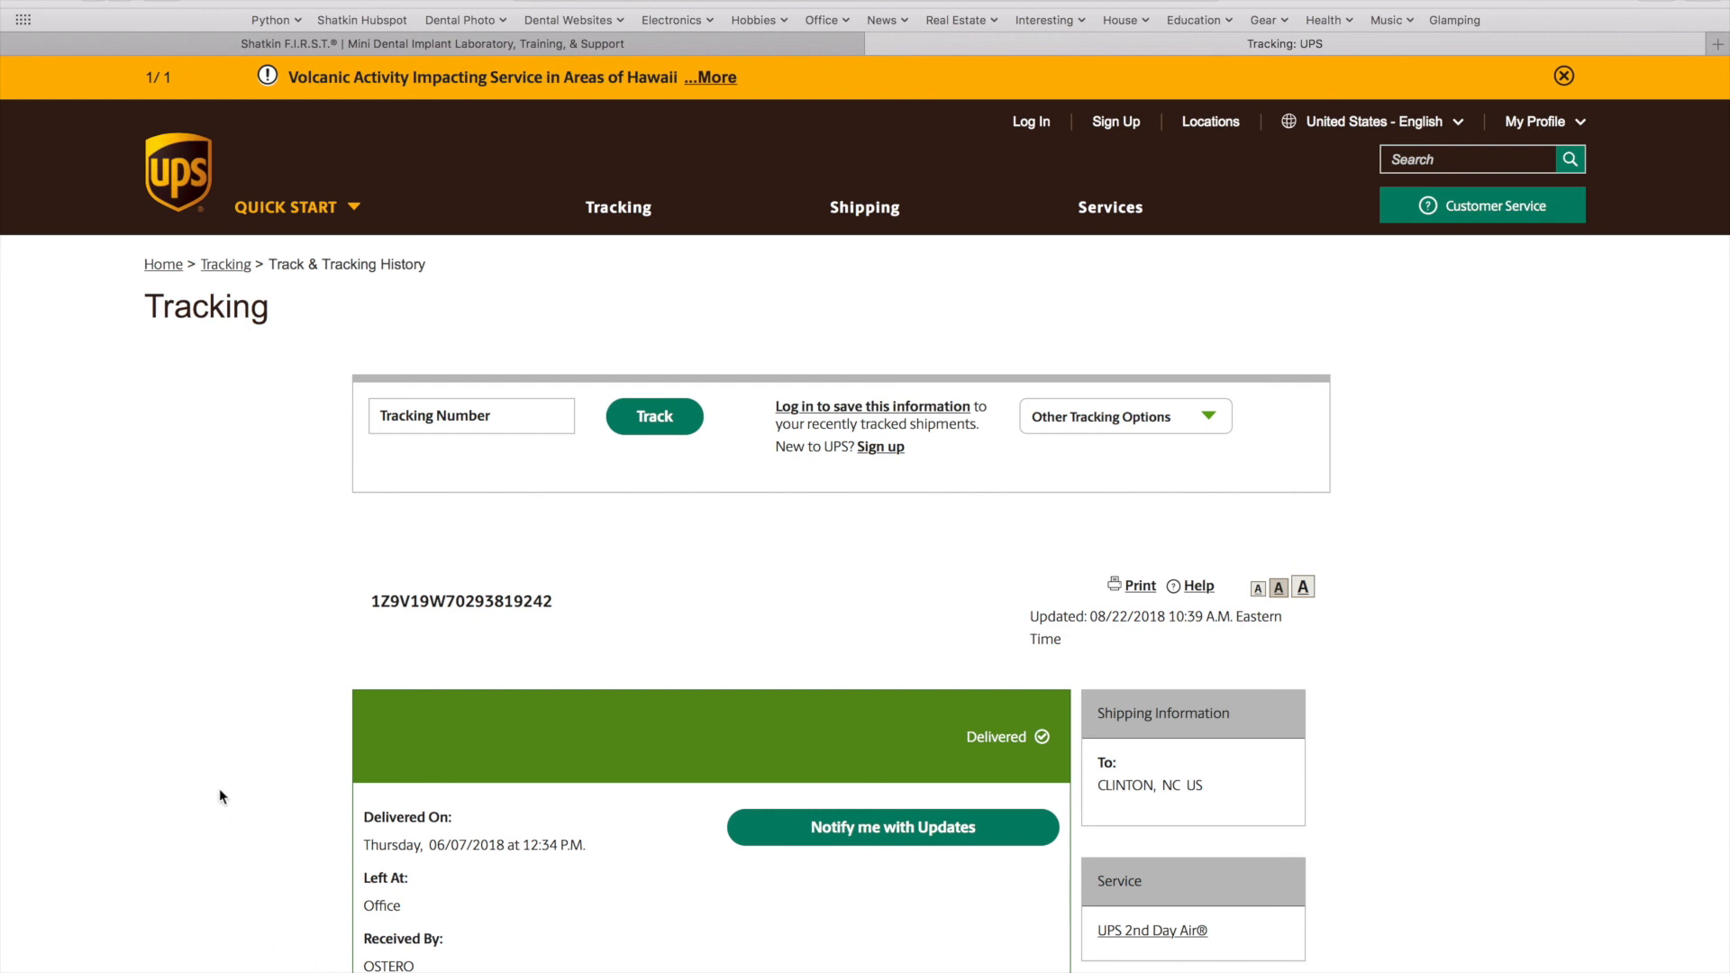
{"action": "scroll", "coordinate": [228, 776], "scroll_direction": "down", "scroll_amount": 2}
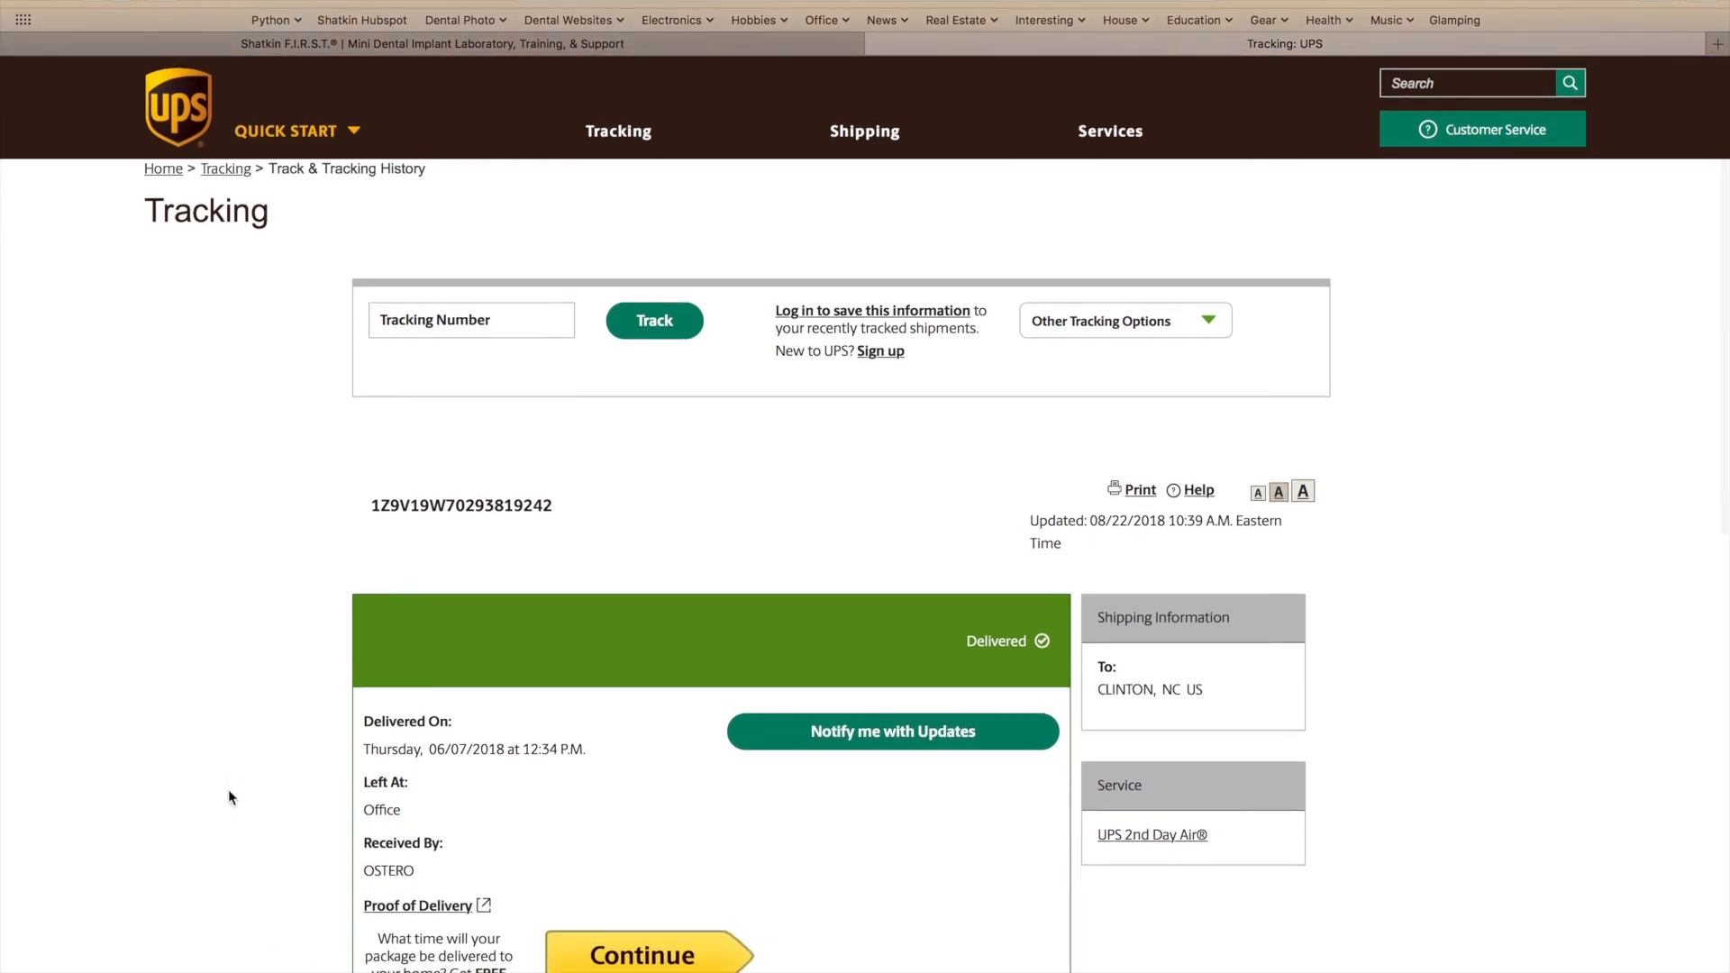